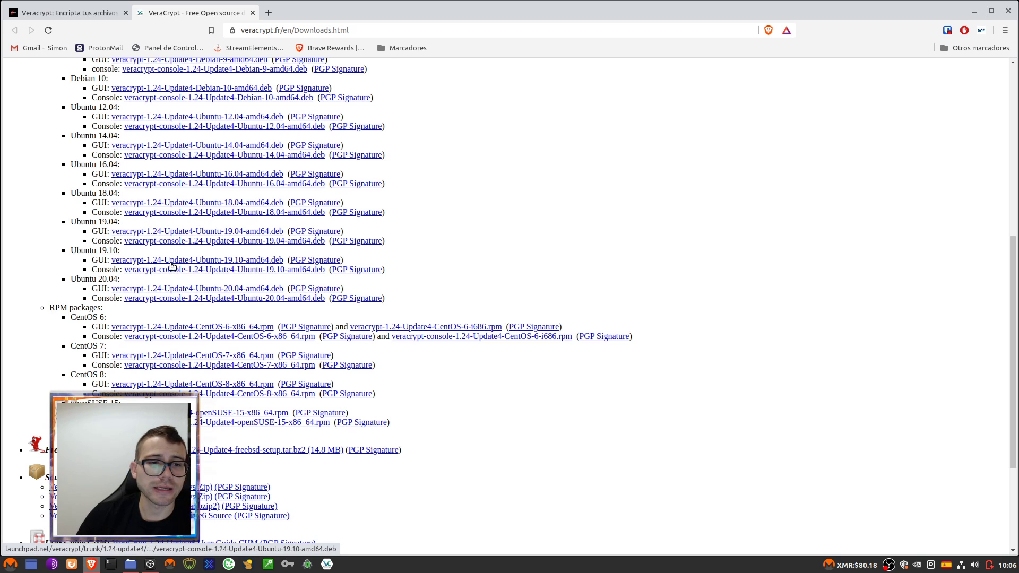
- Scroll up the downloads page to show the Mac OS X and Linux installer listings
{"action": "scroll", "coordinate": [196, 230], "scroll_direction": "up", "scroll_amount": 4}
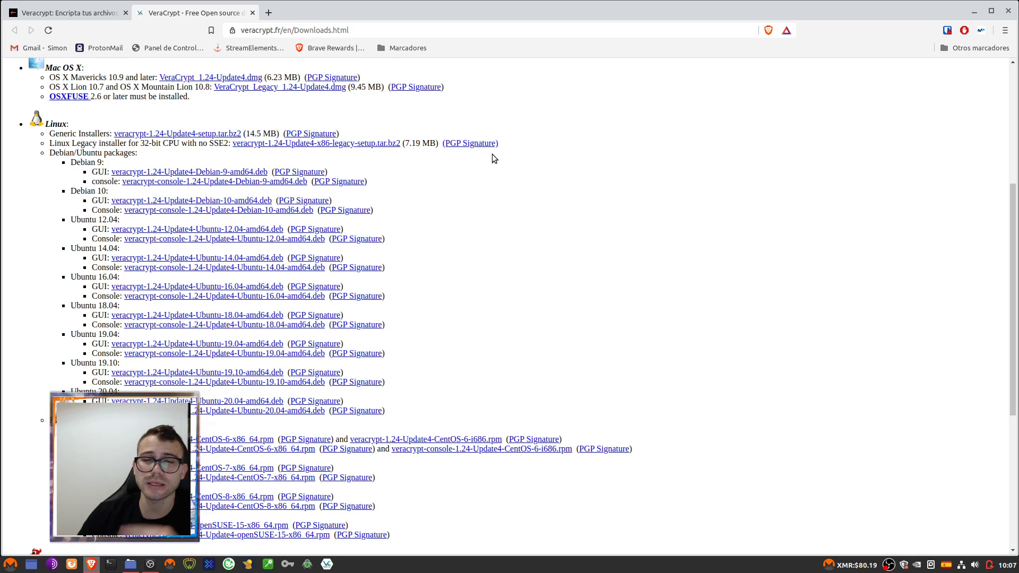
- Find veracrypt-1.24-Update4-Ubuntu-18.04-amd64.deb in Descargas, then close the file manager
{"action": "left_click", "coordinate": [974, 11]}
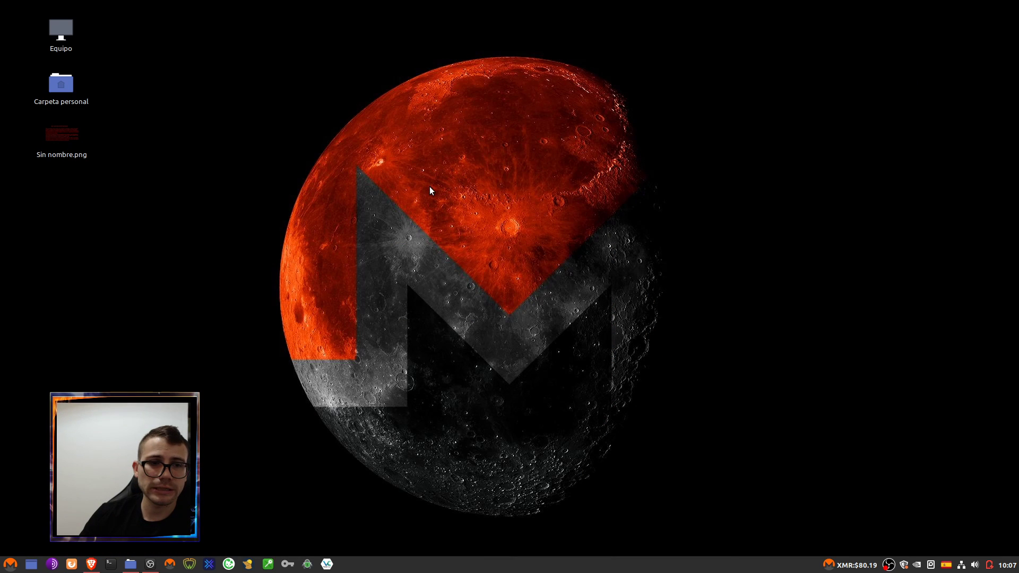
{"action": "double_click", "coordinate": [50, 86]}
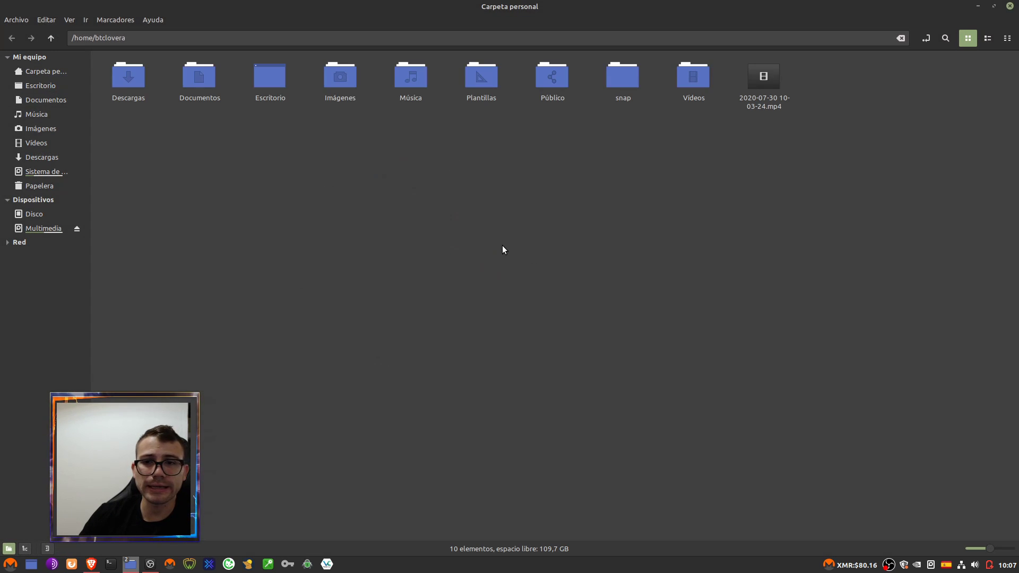
{"action": "double_click", "coordinate": [135, 91]}
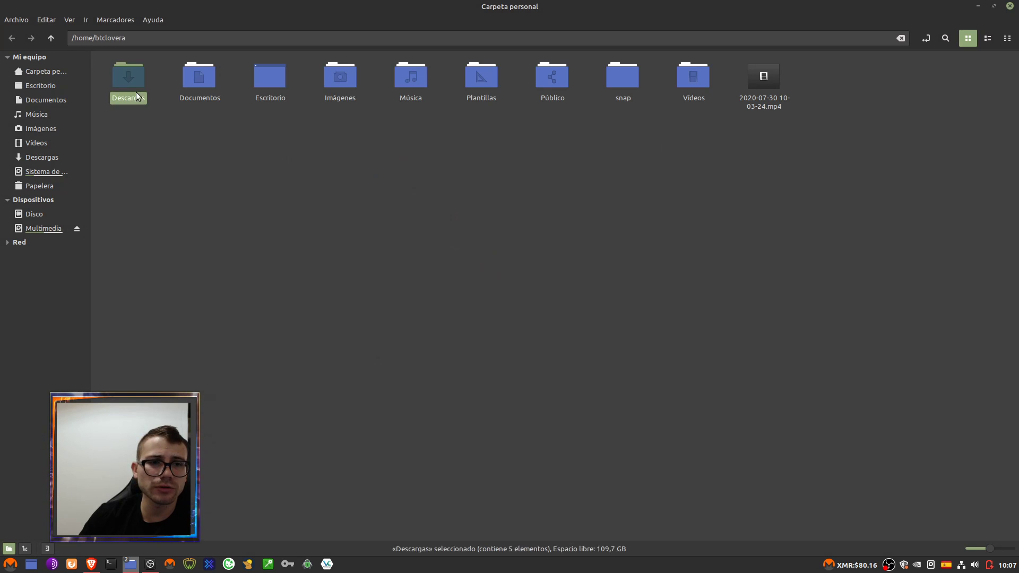
{"action": "left_click", "coordinate": [417, 87]}
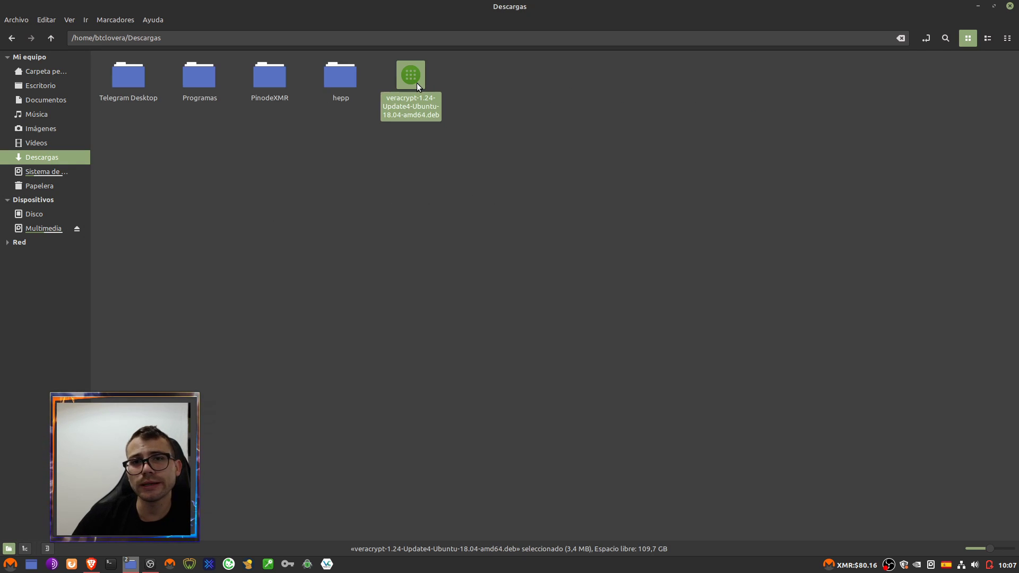
{"action": "left_click", "coordinate": [1010, 5]}
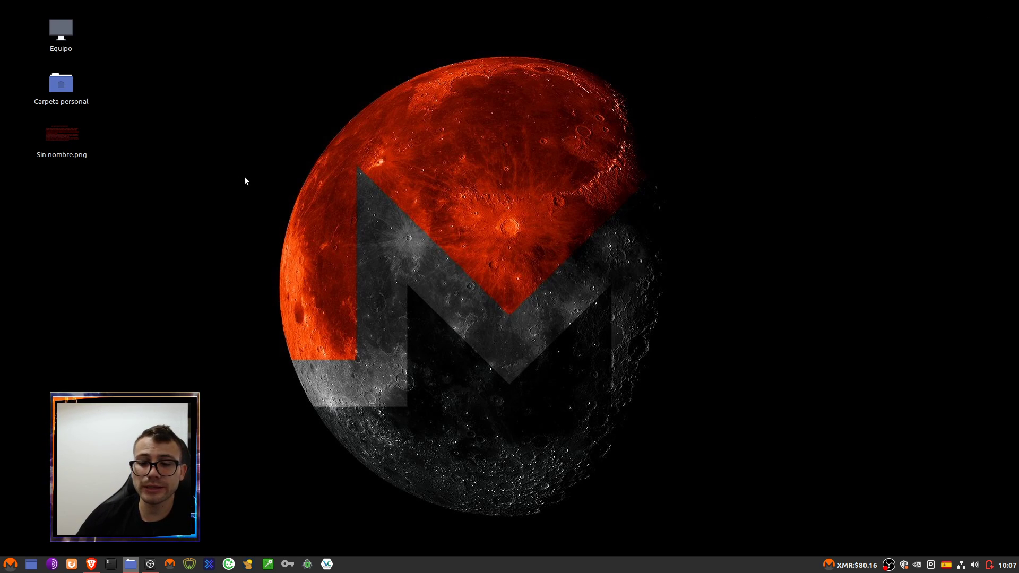
- Launch VeraCrypt from the taskbar
{"action": "left_click", "coordinate": [328, 564]}
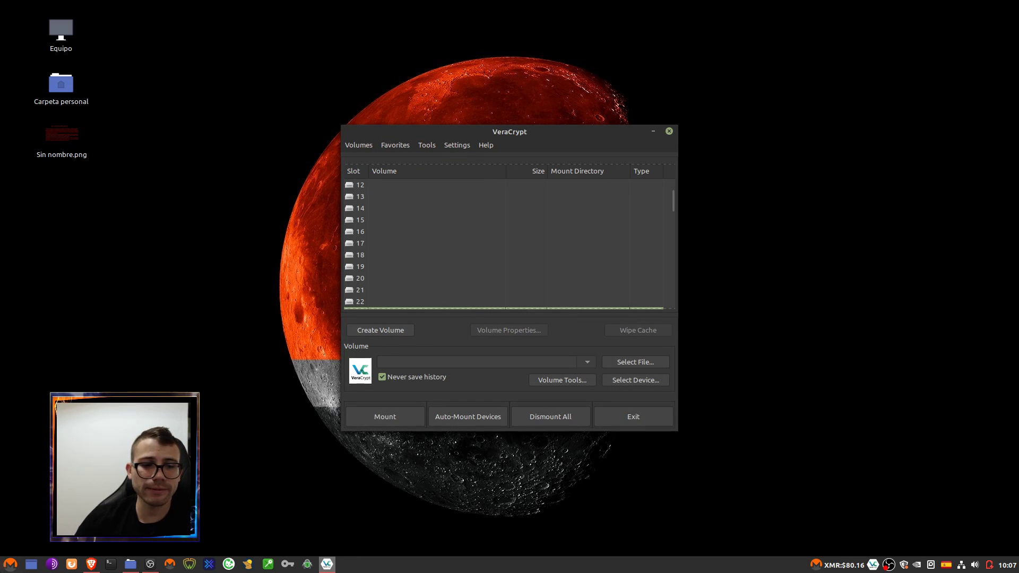
{"action": "left_click", "coordinate": [10, 563]}
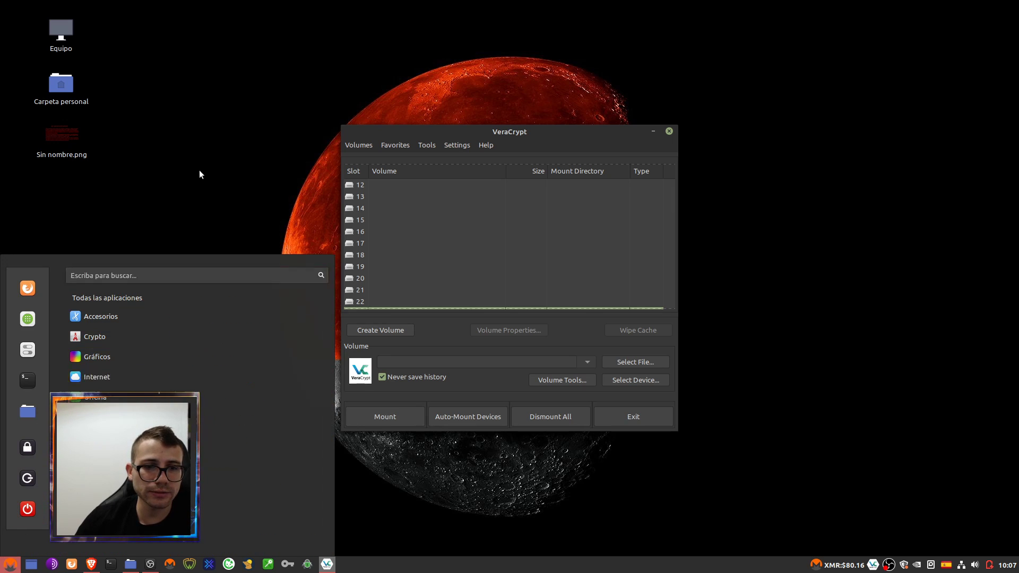
{"action": "left_click", "coordinate": [199, 169]}
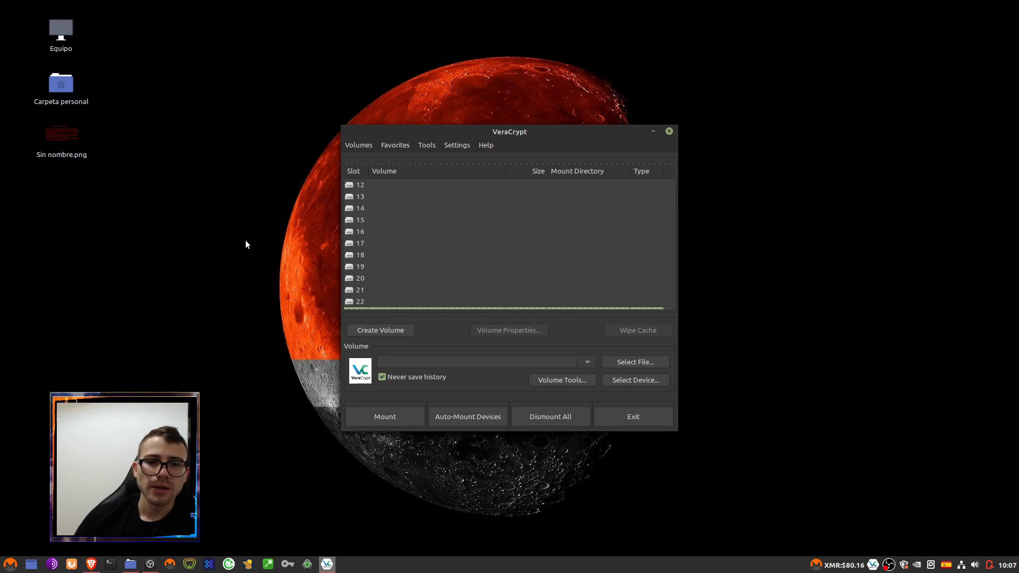
{"action": "scroll", "coordinate": [472, 241], "scroll_direction": "up", "scroll_amount": 4}
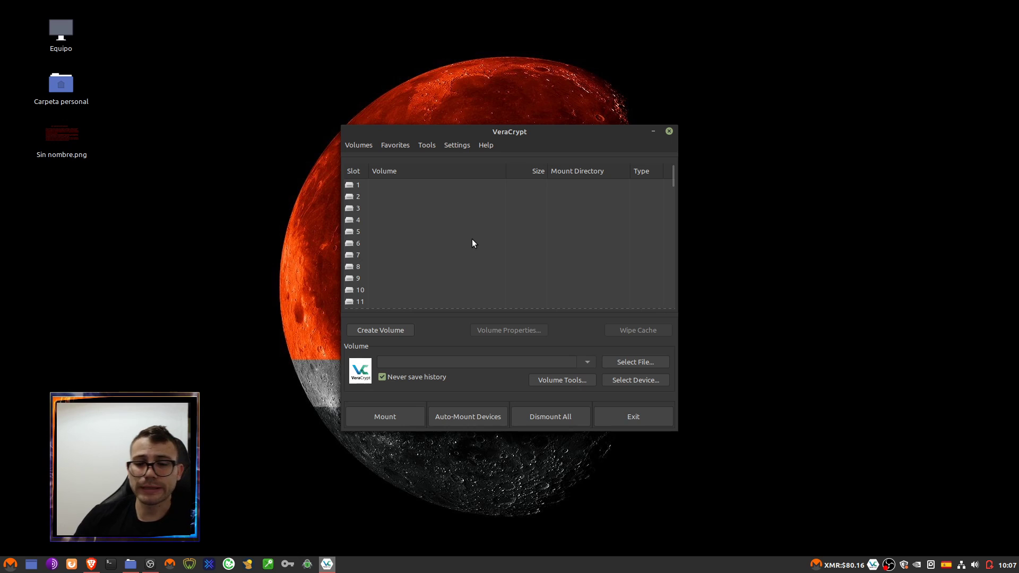
- Browse the drive slot list, trying slots 1, 60, 64 and 58
{"action": "left_click", "coordinate": [358, 190]}
{"action": "left_click_drag", "start_coordinate": [357, 189], "coordinate": [356, 236]}
{"action": "scroll", "coordinate": [396, 245], "scroll_direction": "down", "scroll_amount": 15}
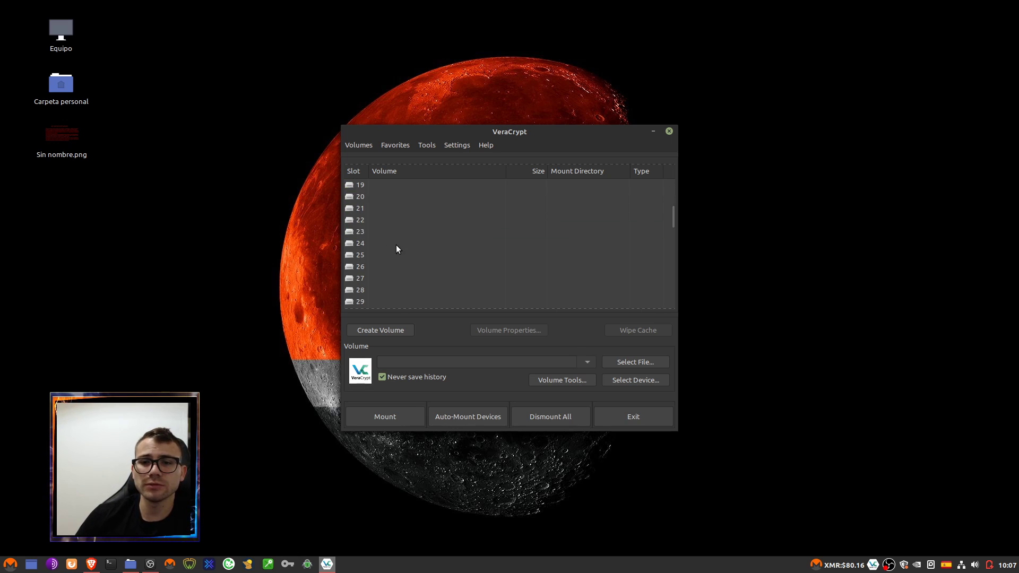
{"action": "scroll", "coordinate": [396, 249], "scroll_direction": "down", "scroll_amount": 3}
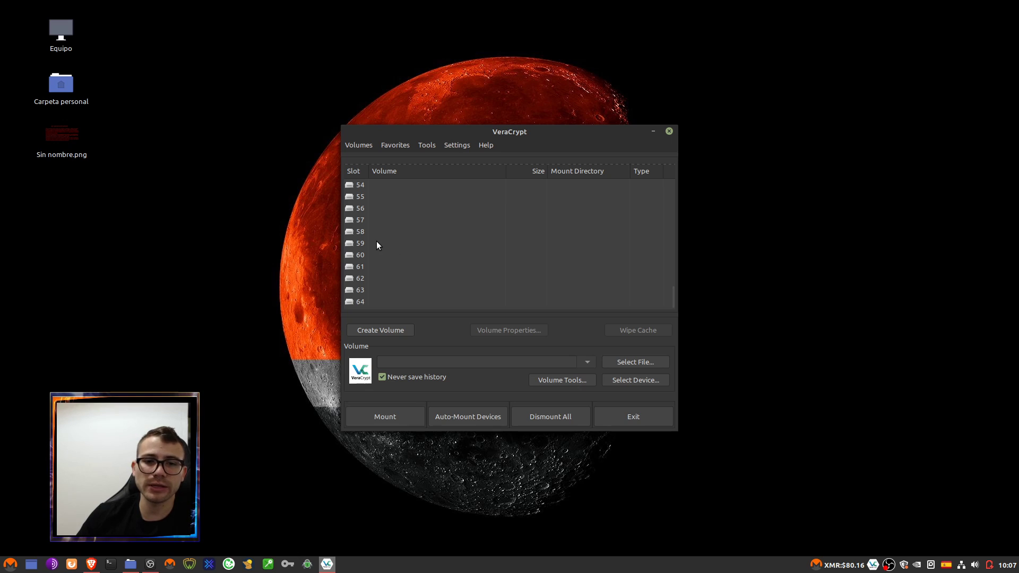
{"action": "left_click", "coordinate": [349, 254]}
{"action": "left_click", "coordinate": [354, 301]}
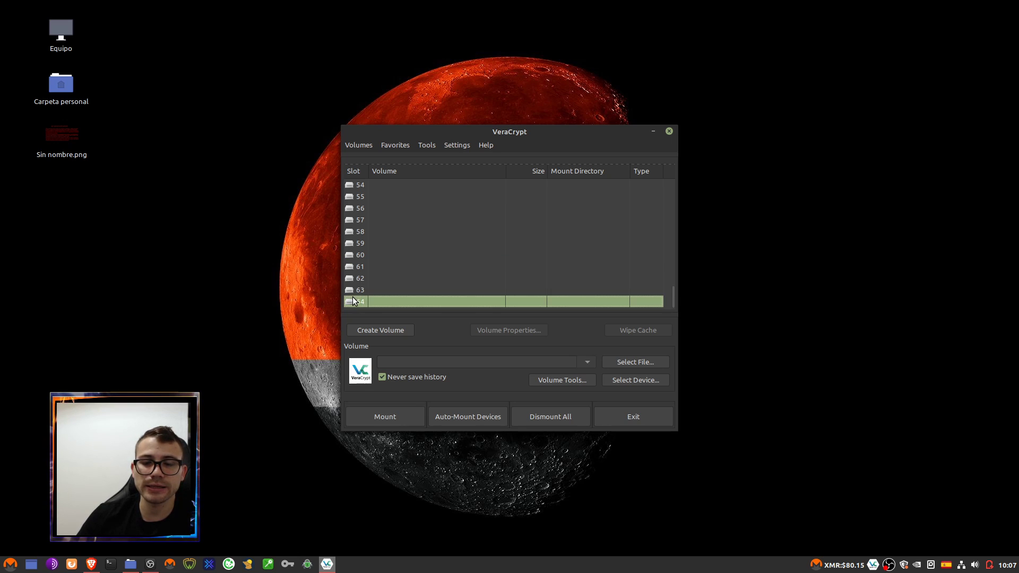
{"action": "scroll", "coordinate": [521, 272], "scroll_direction": "up", "scroll_amount": 15}
{"action": "left_click", "coordinate": [359, 186]}
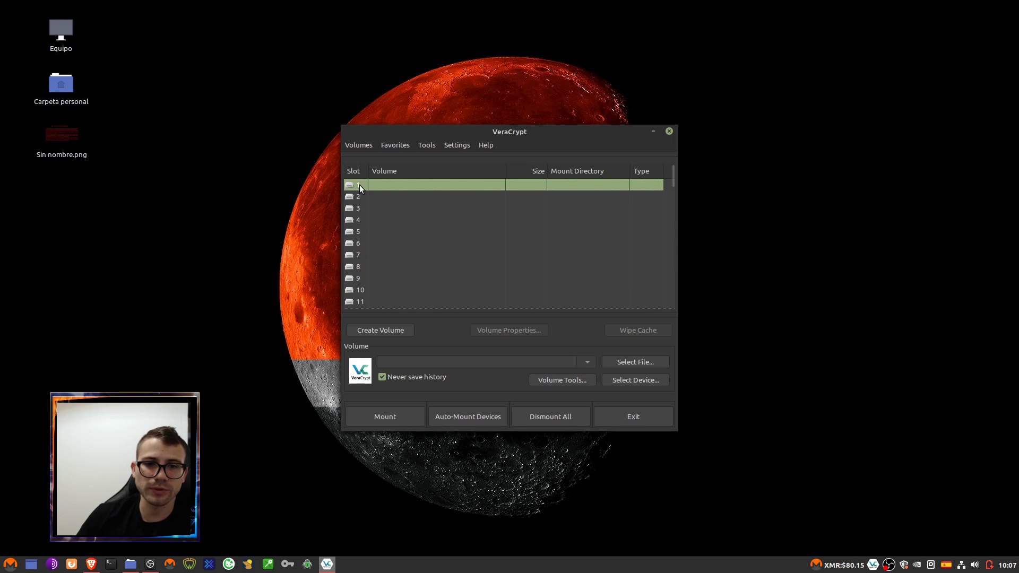
{"action": "scroll", "coordinate": [492, 209], "scroll_direction": "down", "scroll_amount": 15}
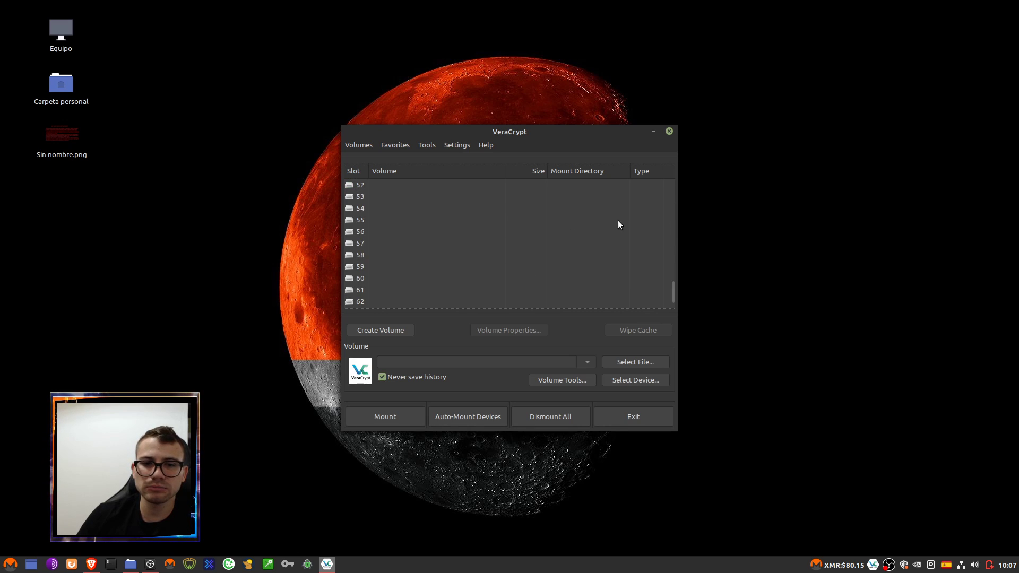
{"action": "left_click", "coordinate": [371, 256]}
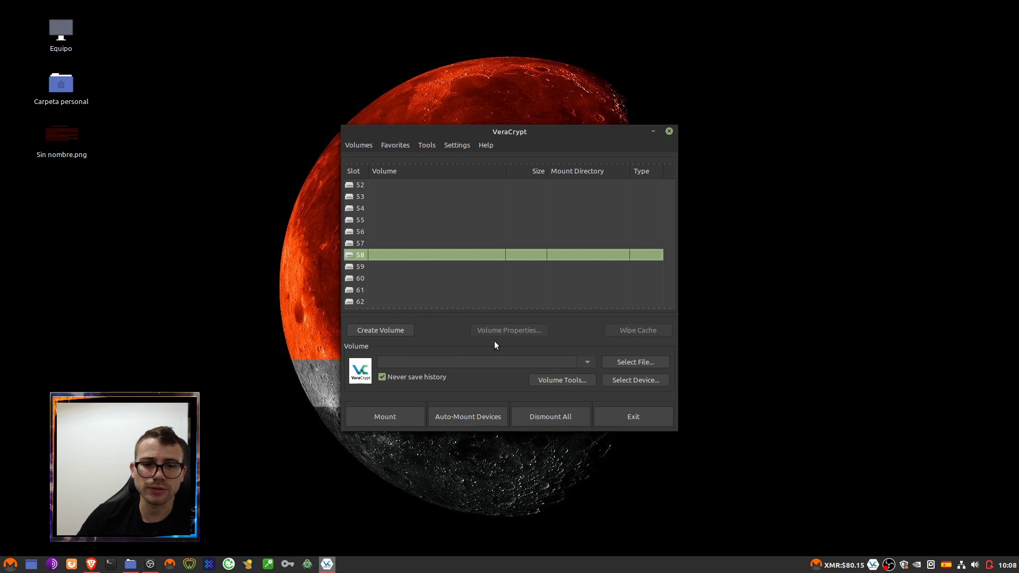
- Select drive slot 59 and start the Volume Creation Wizard
{"action": "left_click", "coordinate": [362, 231]}
{"action": "left_click", "coordinate": [360, 255]}
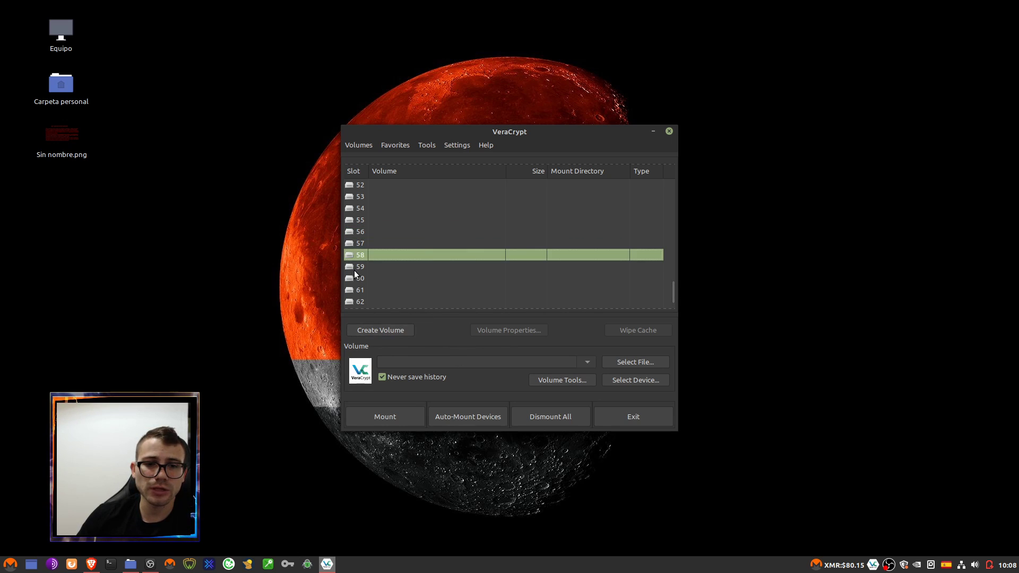
{"action": "left_click", "coordinate": [366, 278]}
{"action": "left_click", "coordinate": [376, 232]}
{"action": "left_click", "coordinate": [368, 266]}
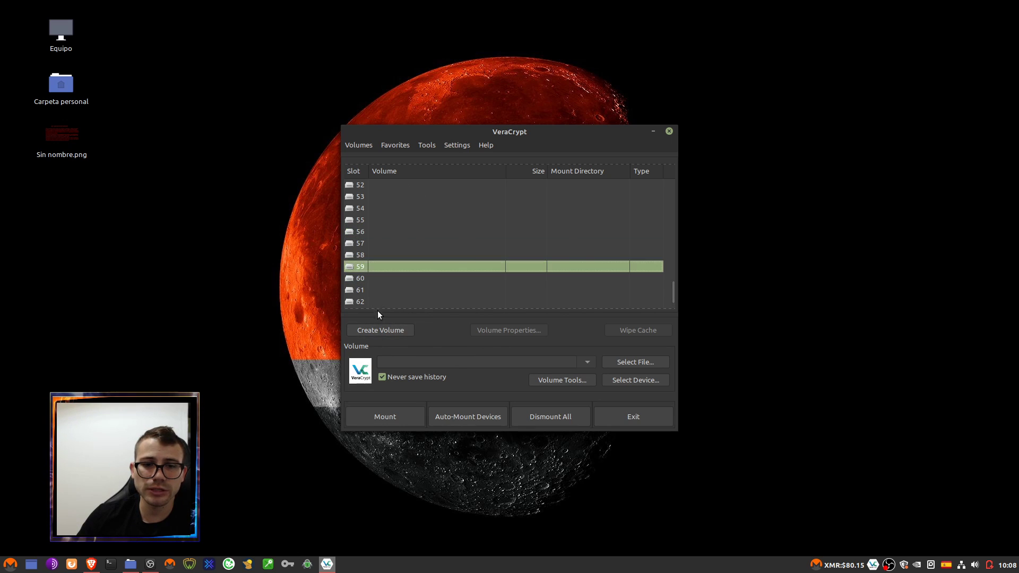
{"action": "left_click", "coordinate": [384, 329]}
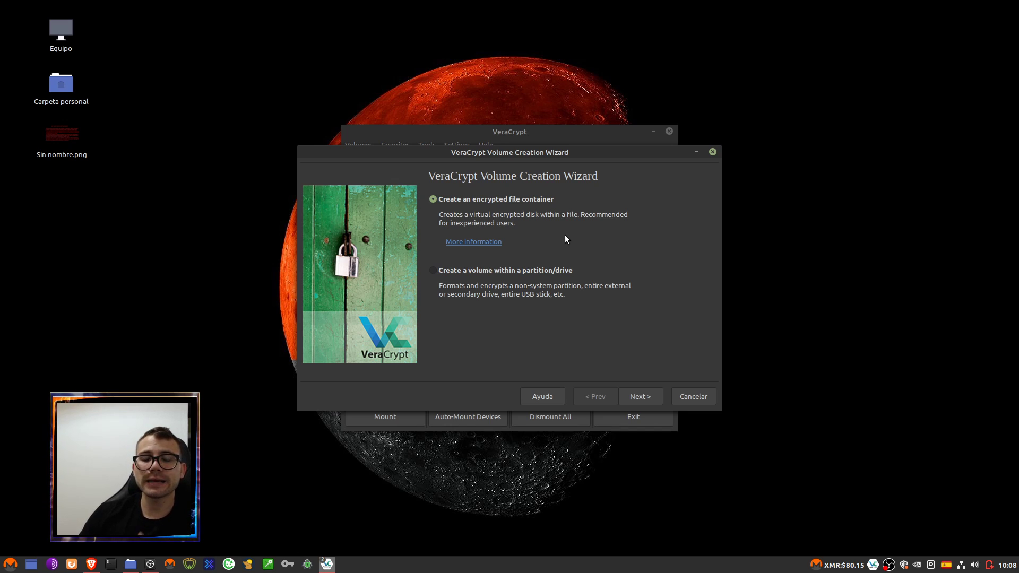
- Locate Dali.jpg in Imágenes/WallPaper for copying to the desktop
{"action": "left_click", "coordinate": [91, 212]}
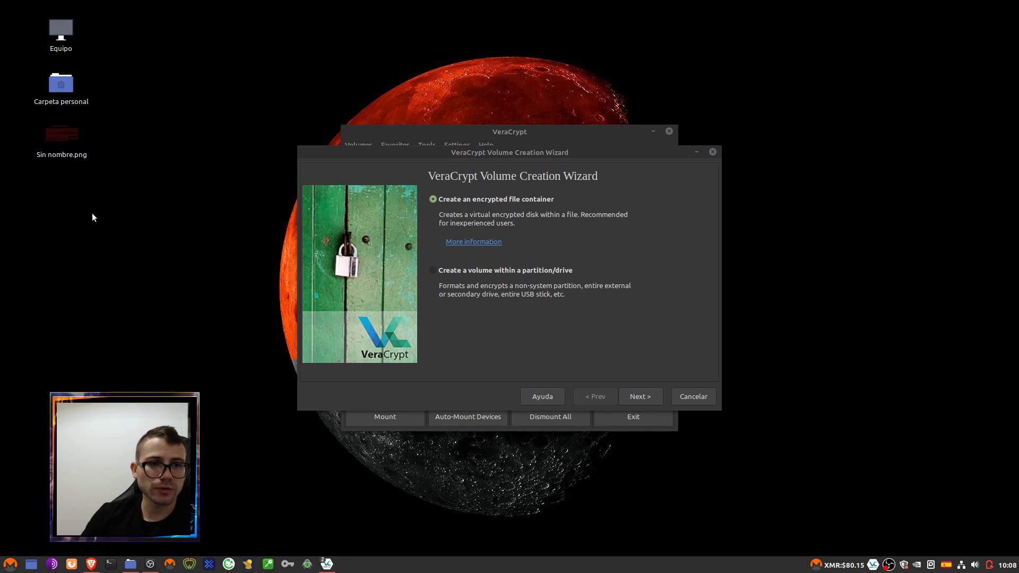
{"action": "double_click", "coordinate": [60, 85]}
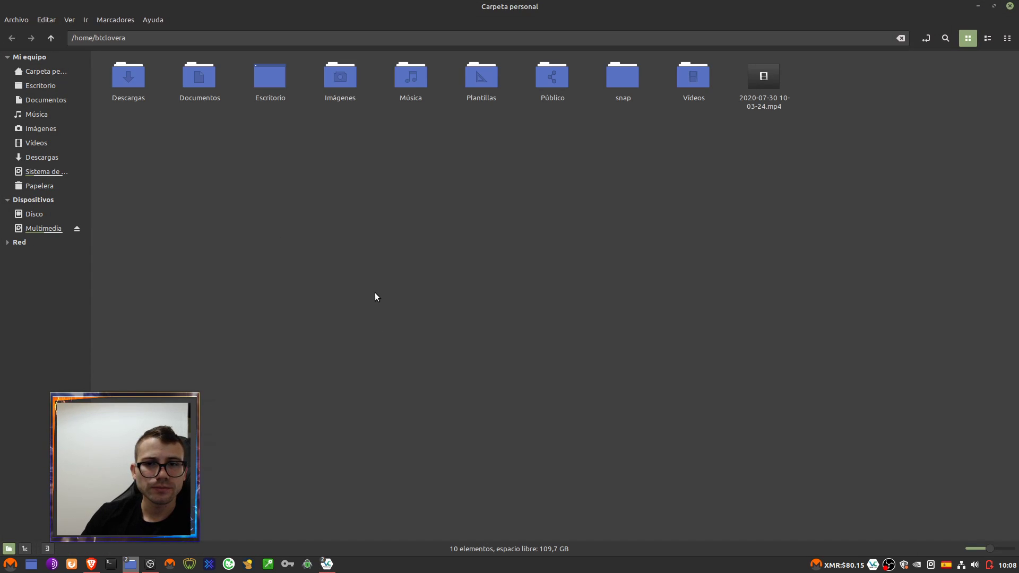
{"action": "double_click", "coordinate": [342, 79]}
{"action": "double_click", "coordinate": [208, 77]}
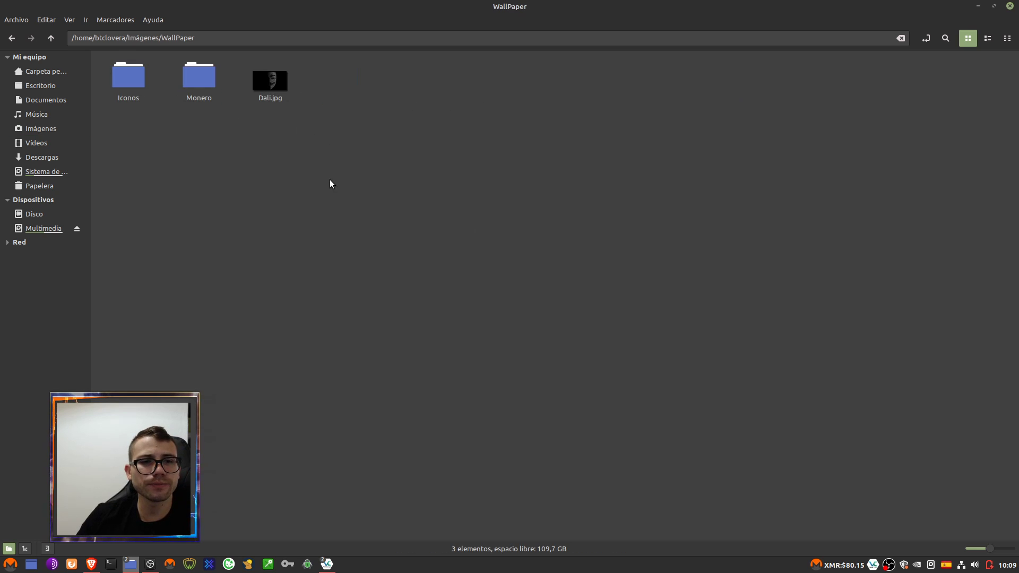
{"action": "left_click", "coordinate": [270, 96]}
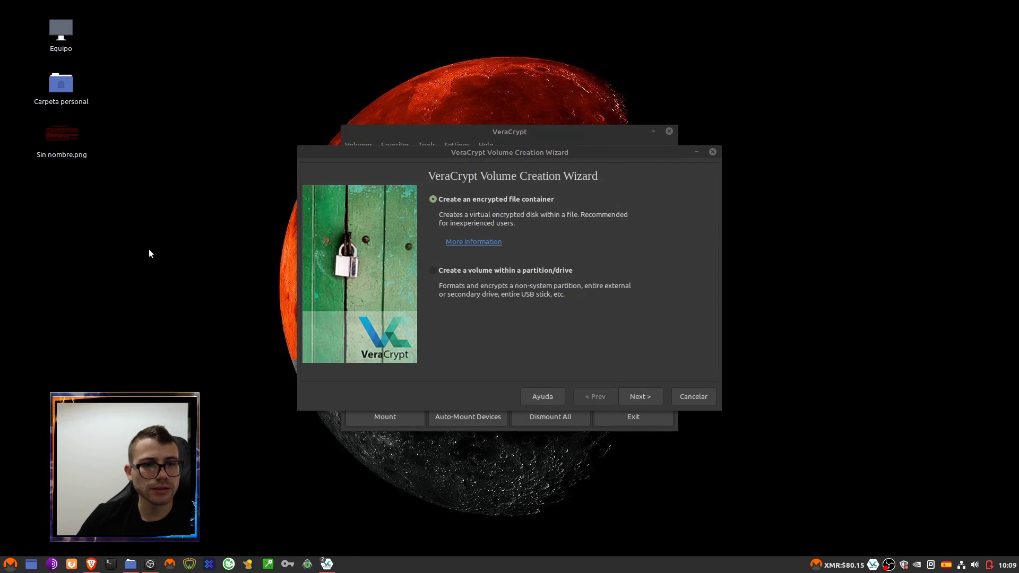
- Create an empty document named Prueba on the desktop
{"action": "right_click", "coordinate": [107, 314]}
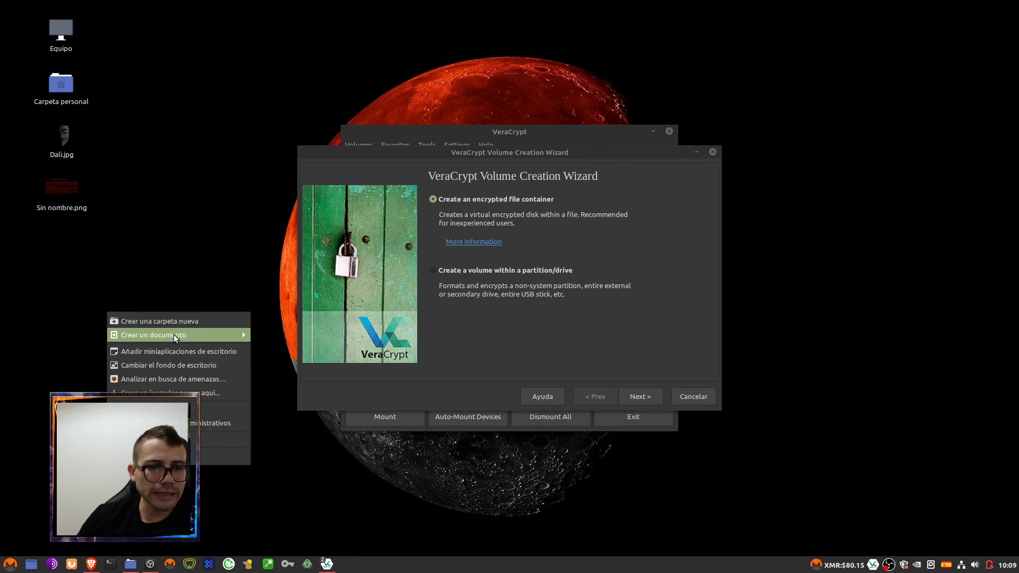
{"action": "mouse_move", "coordinate": [175, 336]}
{"action": "left_click", "coordinate": [274, 351]}
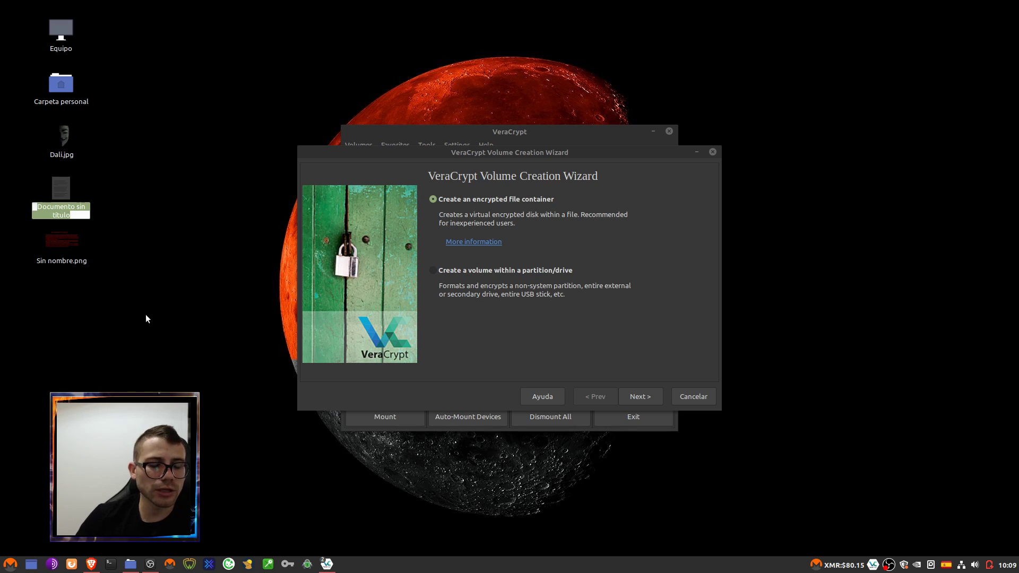
{"action": "type", "text": "Prueba"}
{"action": "key", "text": "Return"}
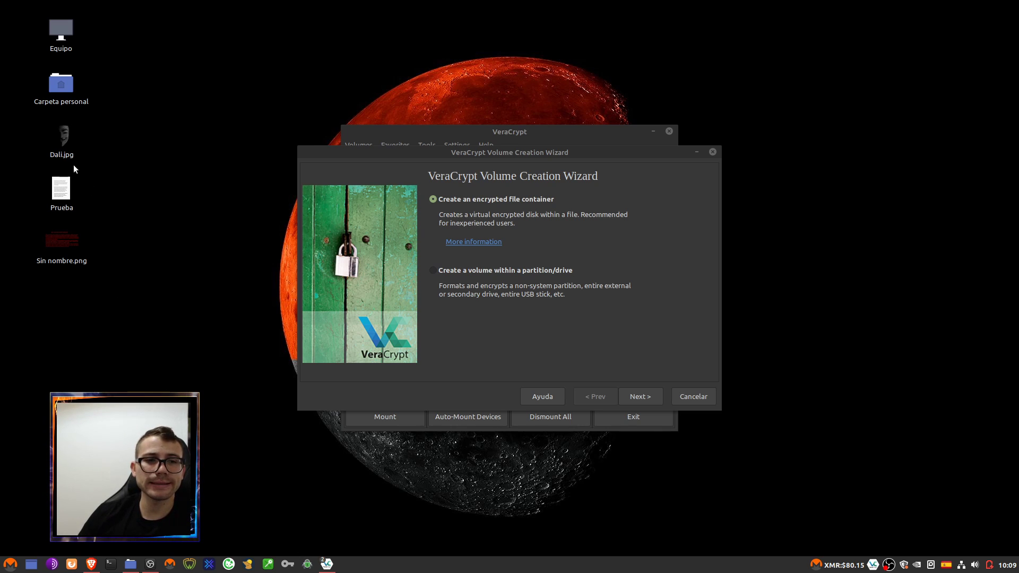
{"action": "left_click", "coordinate": [62, 187]}
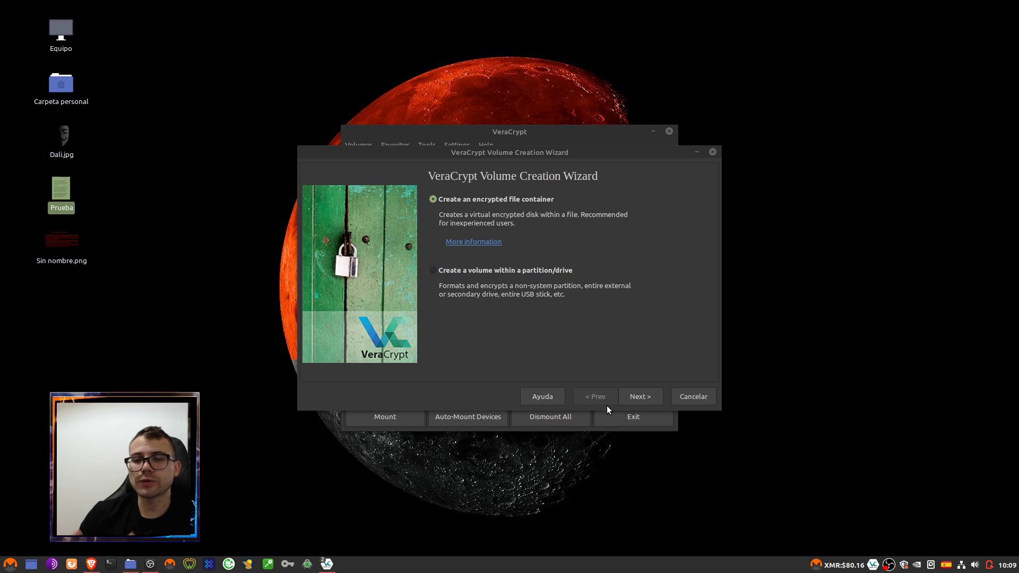
{"action": "left_click", "coordinate": [194, 258]}
- Keep 'Create an encrypted file container' selected and advance to the Volume Type page
{"action": "left_click", "coordinate": [66, 154]}
{"action": "left_click", "coordinate": [96, 179]}
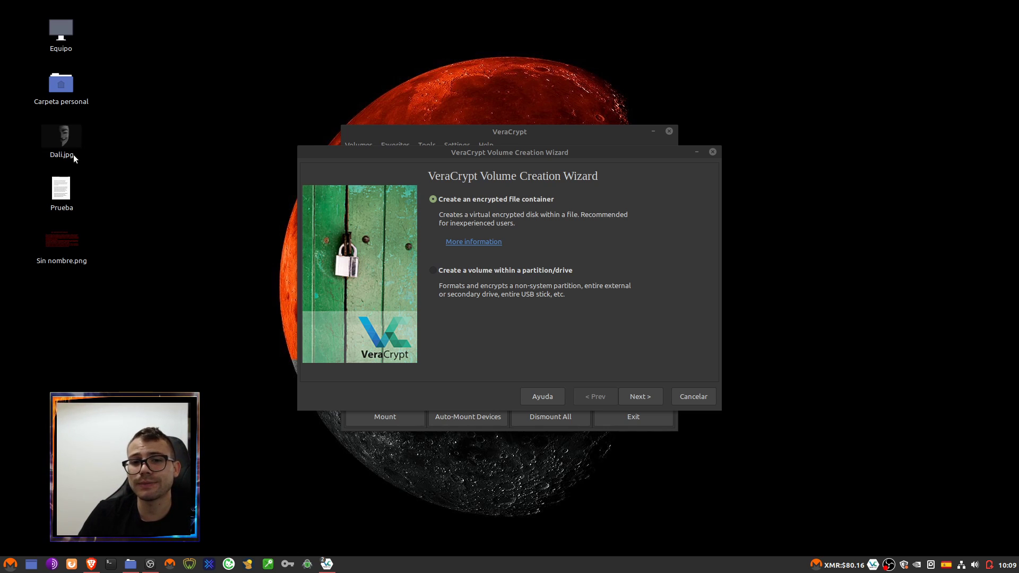
{"action": "left_click", "coordinate": [473, 272]}
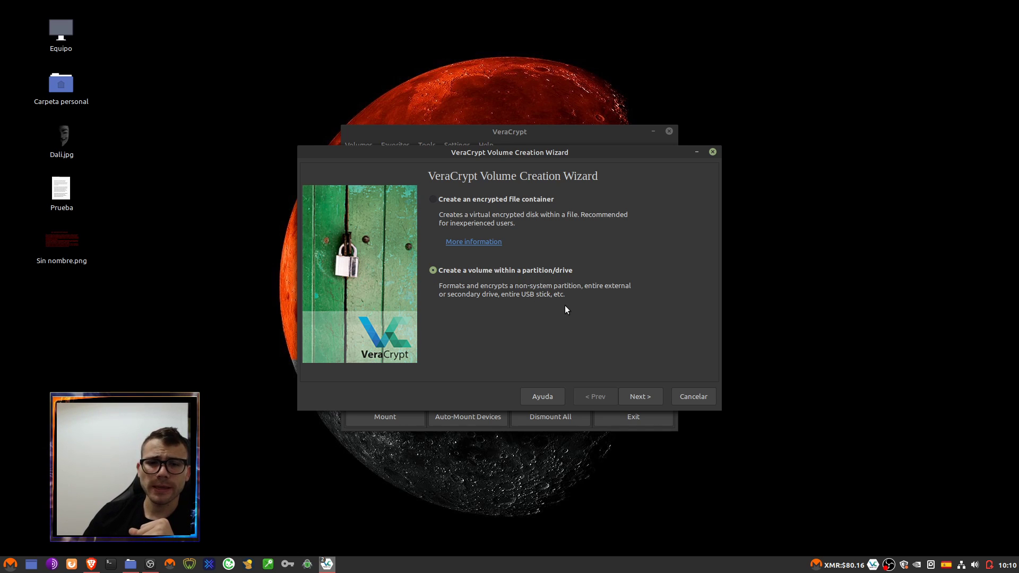
{"action": "left_click", "coordinate": [499, 203]}
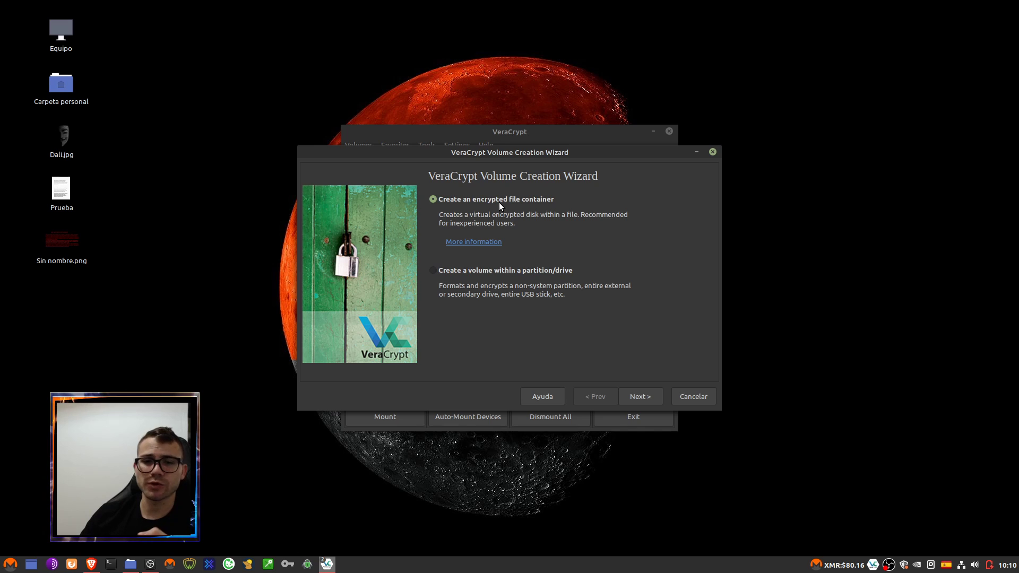
{"action": "left_click", "coordinate": [641, 395]}
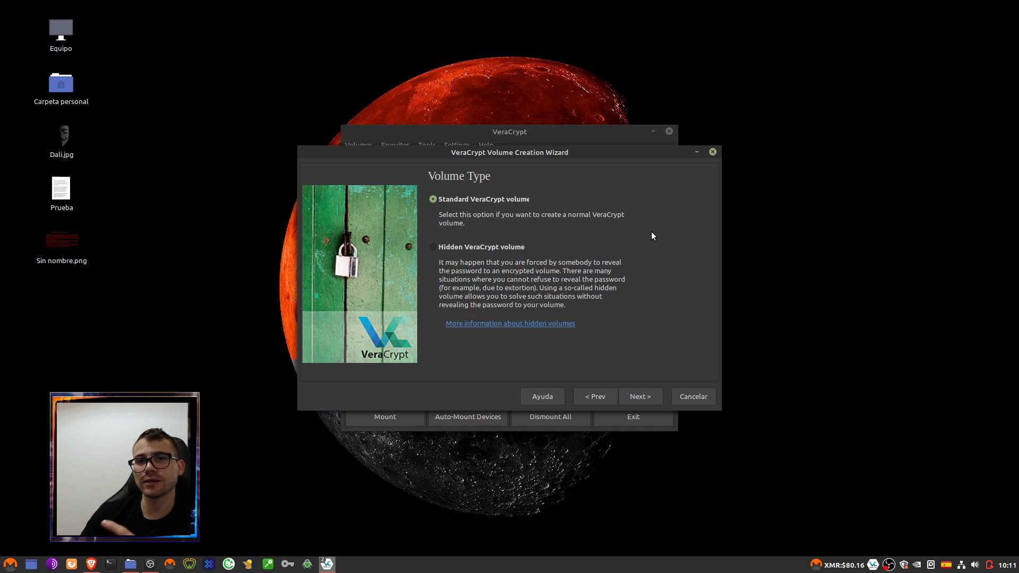
- Go back from Volume Type to the wizard's container-or-partition page
{"action": "left_click", "coordinate": [61, 161]}
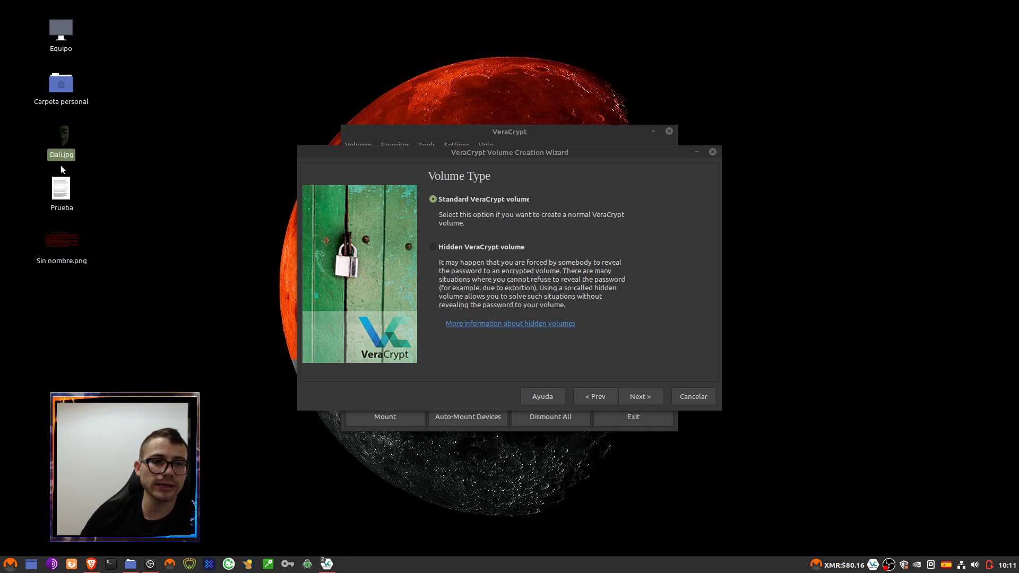
{"action": "left_click", "coordinate": [61, 145]}
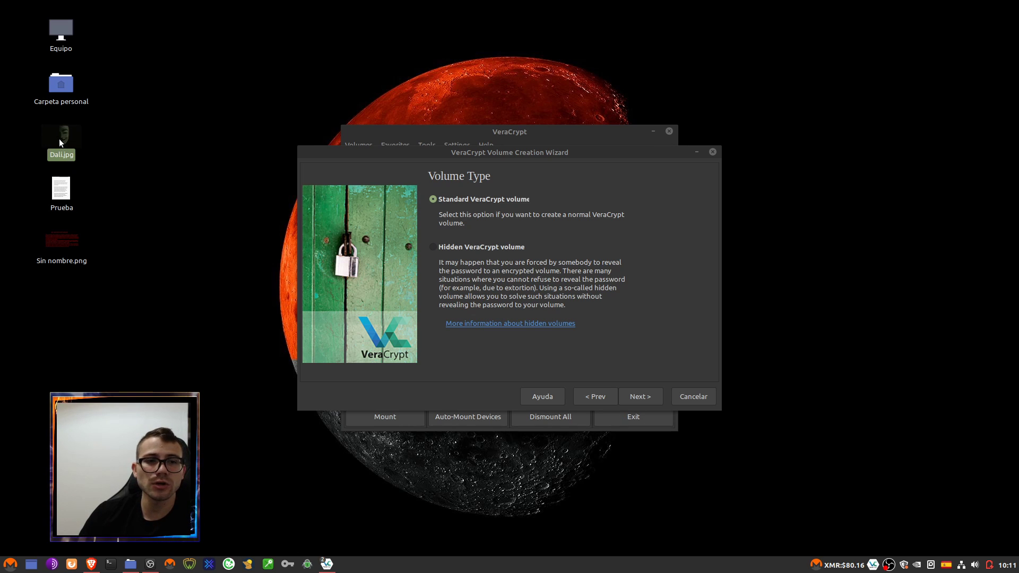
{"action": "left_click", "coordinate": [593, 395]}
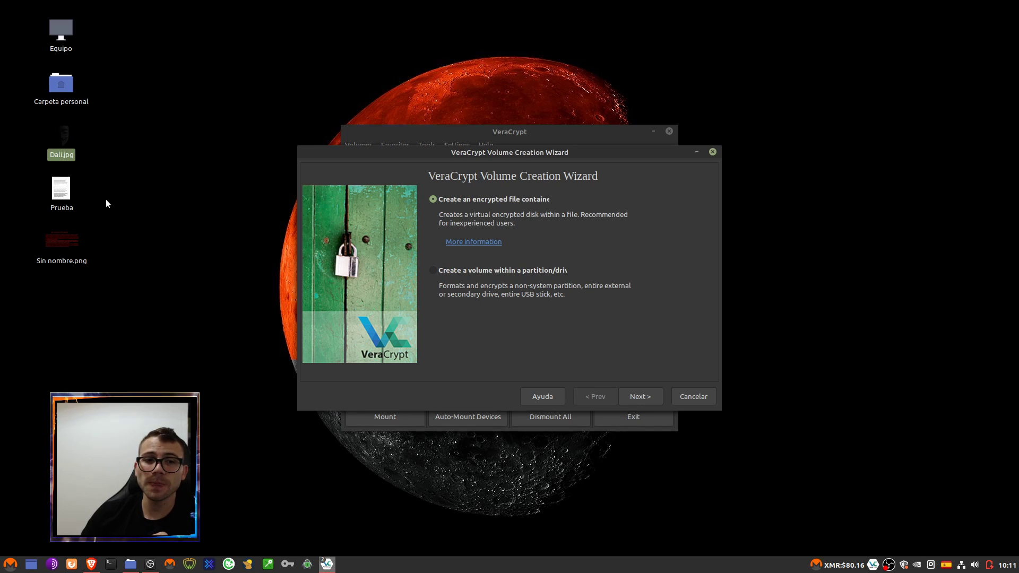
{"action": "left_click", "coordinate": [60, 145]}
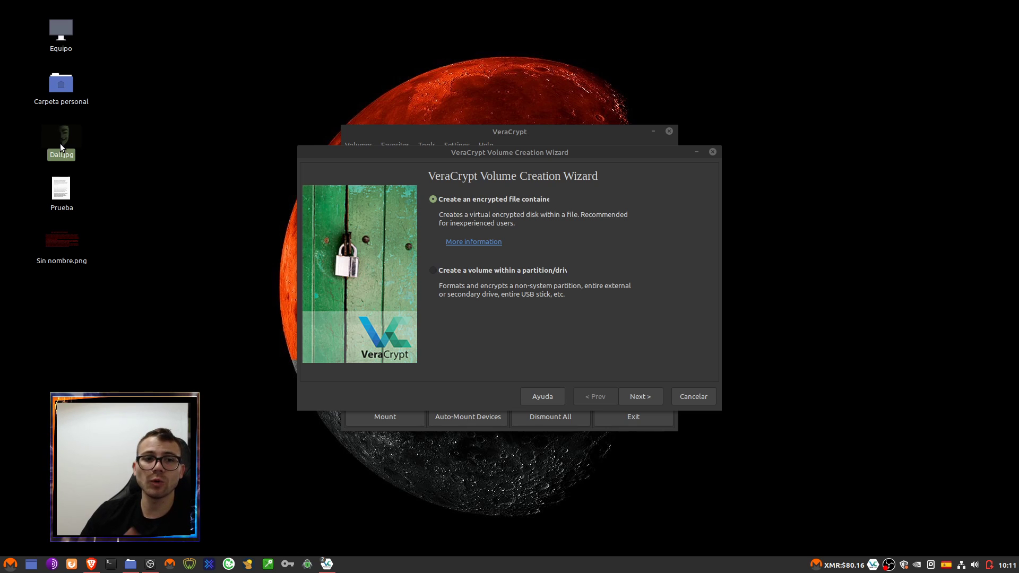
{"action": "left_click", "coordinate": [61, 189]}
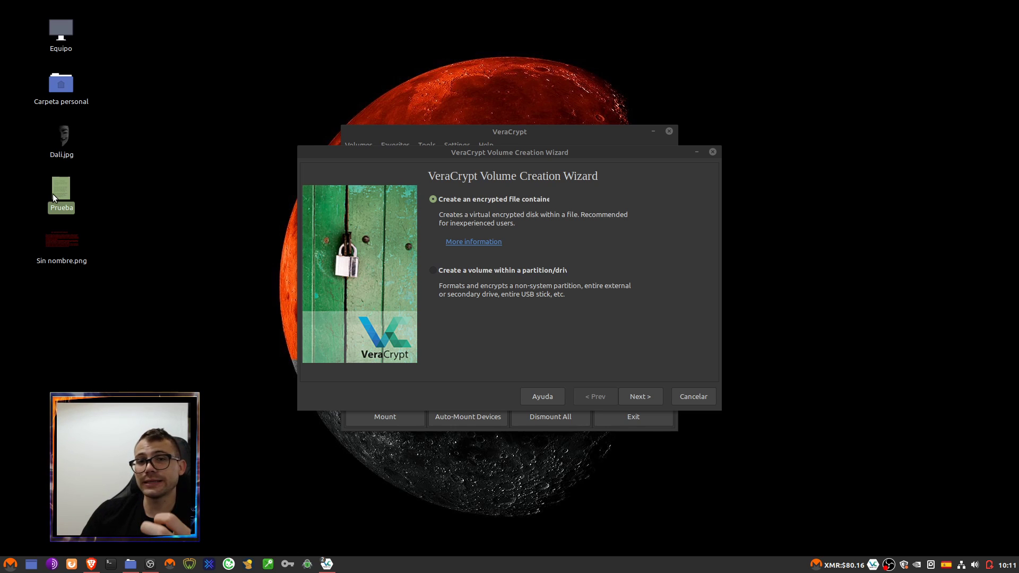
{"action": "double_click", "coordinate": [69, 142]}
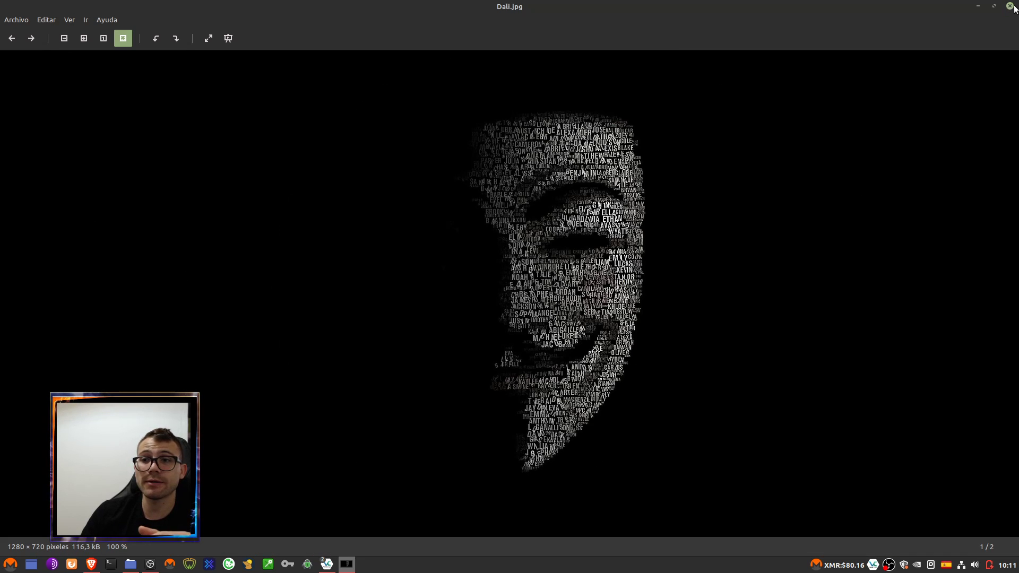
{"action": "left_click", "coordinate": [1011, 6]}
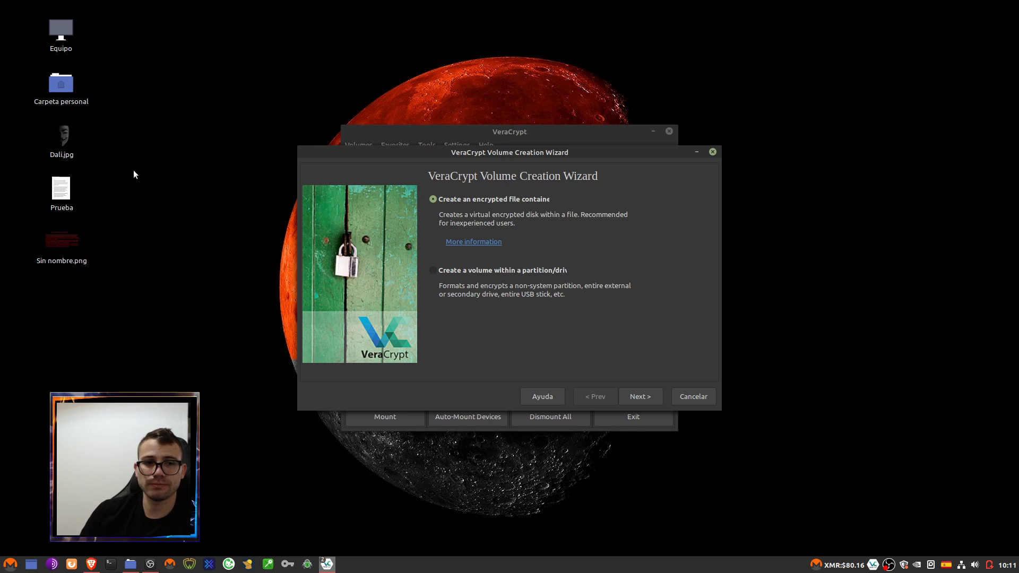
- Advance to Volume Type, try Hidden VeraCrypt volume, then settle on Standard VeraCrypt volume
{"action": "left_click", "coordinate": [62, 192]}
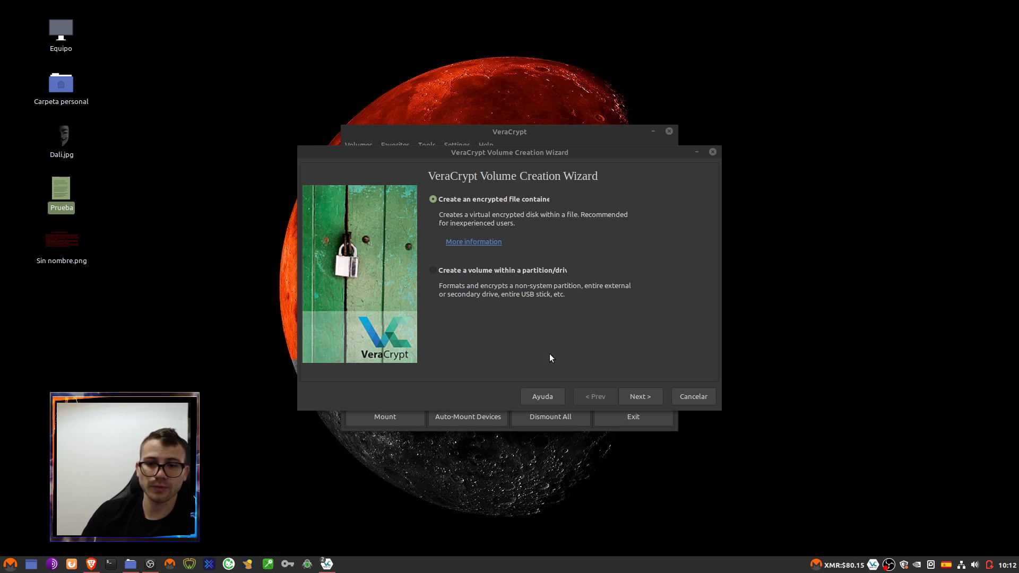
{"action": "left_click", "coordinate": [636, 399]}
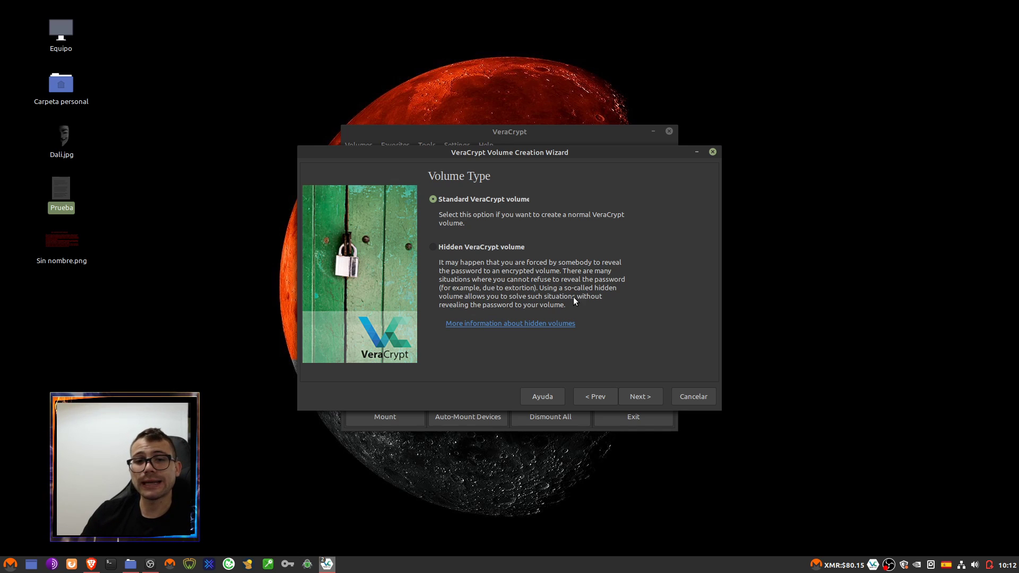
{"action": "left_click", "coordinate": [68, 139]}
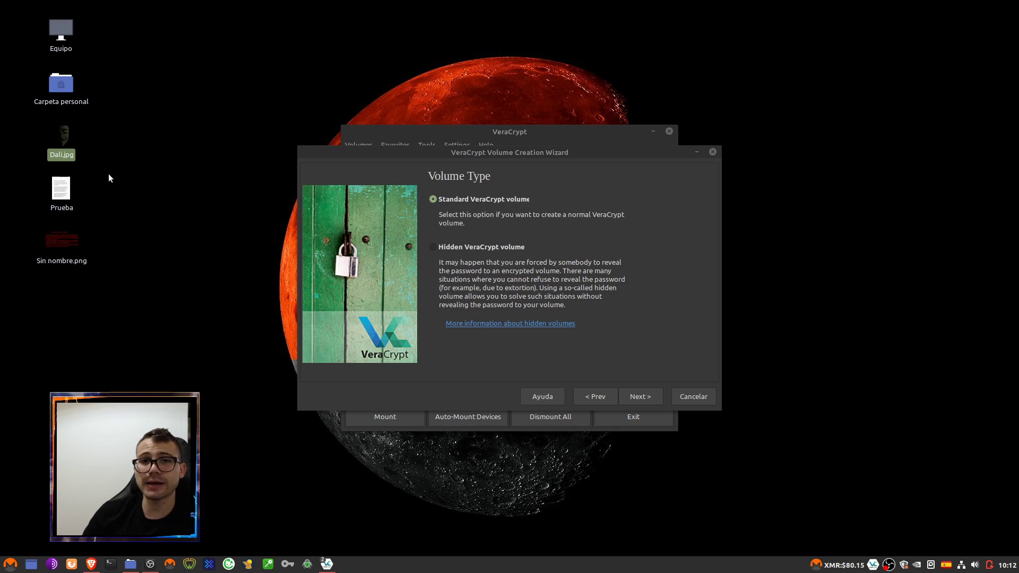
{"action": "left_click", "coordinate": [67, 199]}
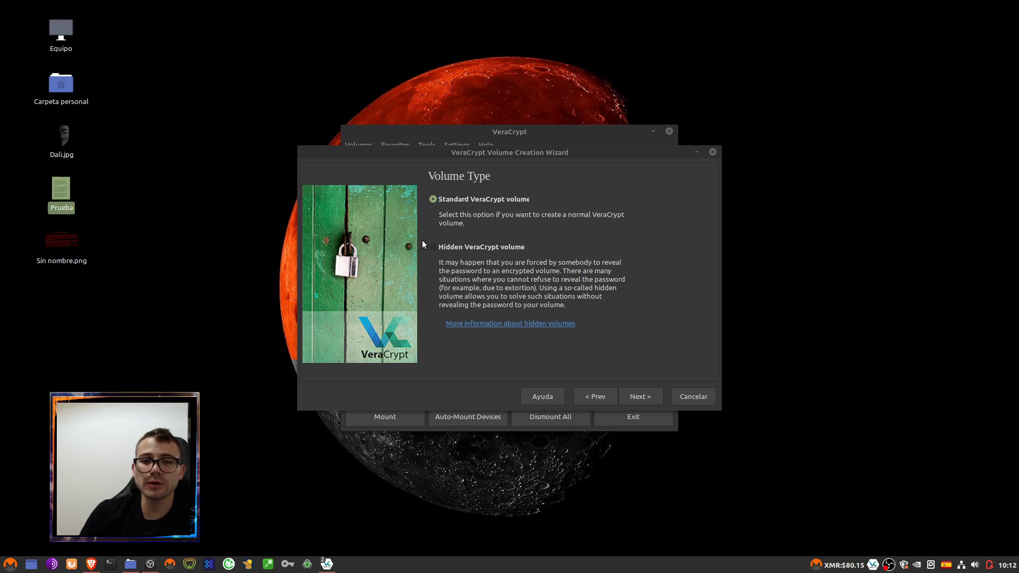
{"action": "left_click", "coordinate": [501, 249]}
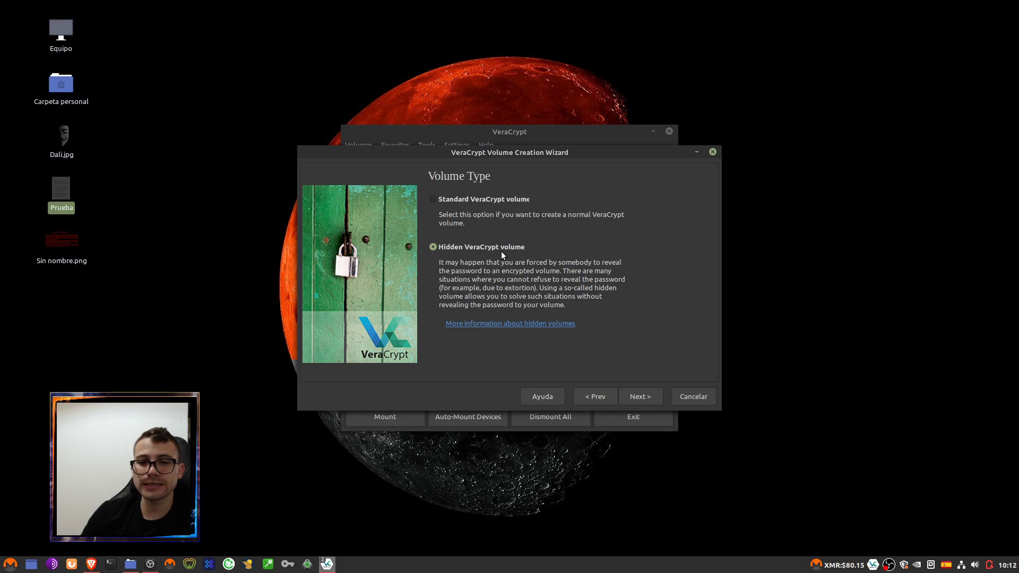
{"action": "left_click", "coordinate": [63, 153]}
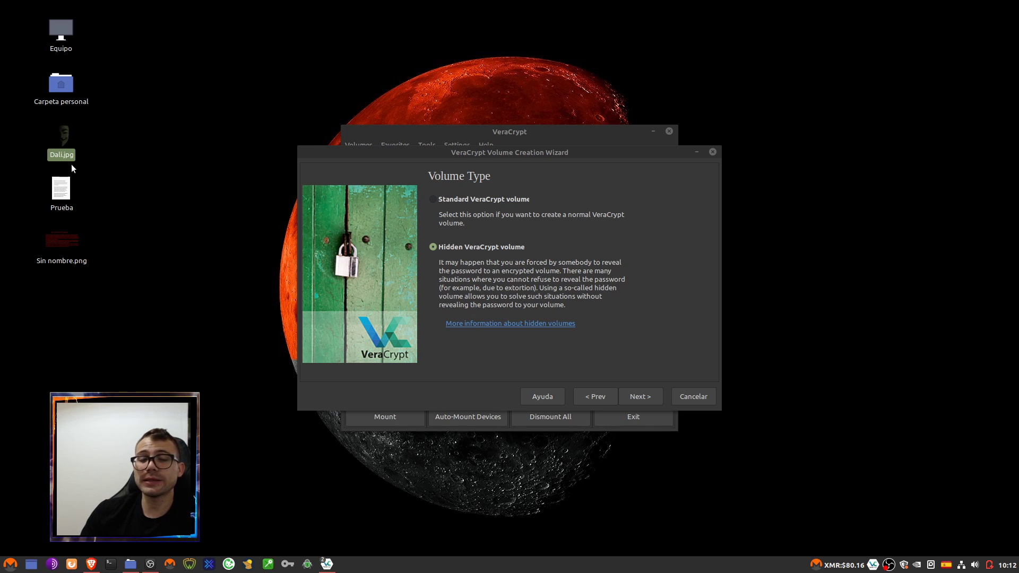
{"action": "left_click", "coordinate": [557, 132]}
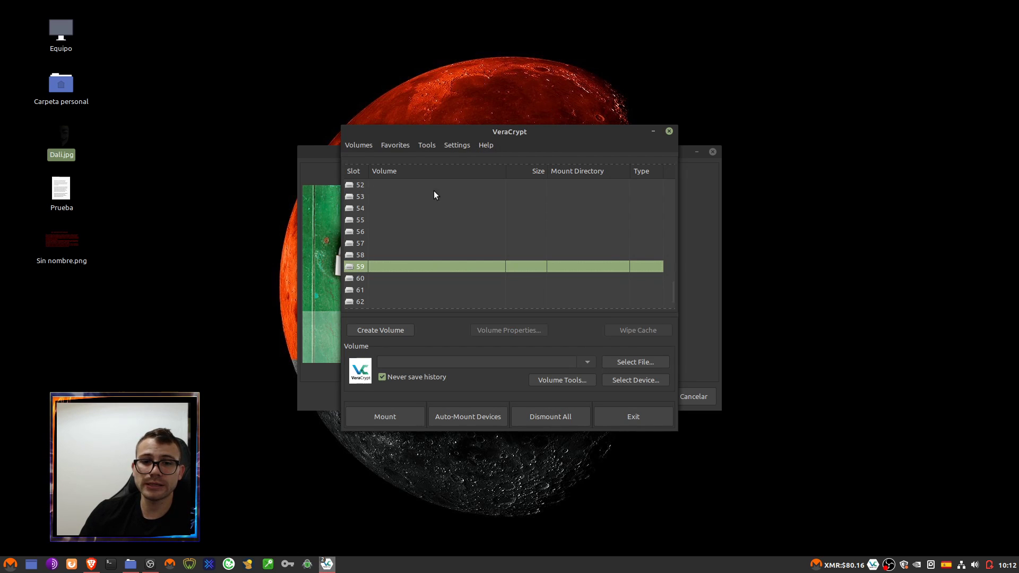
{"action": "left_click", "coordinate": [703, 186]}
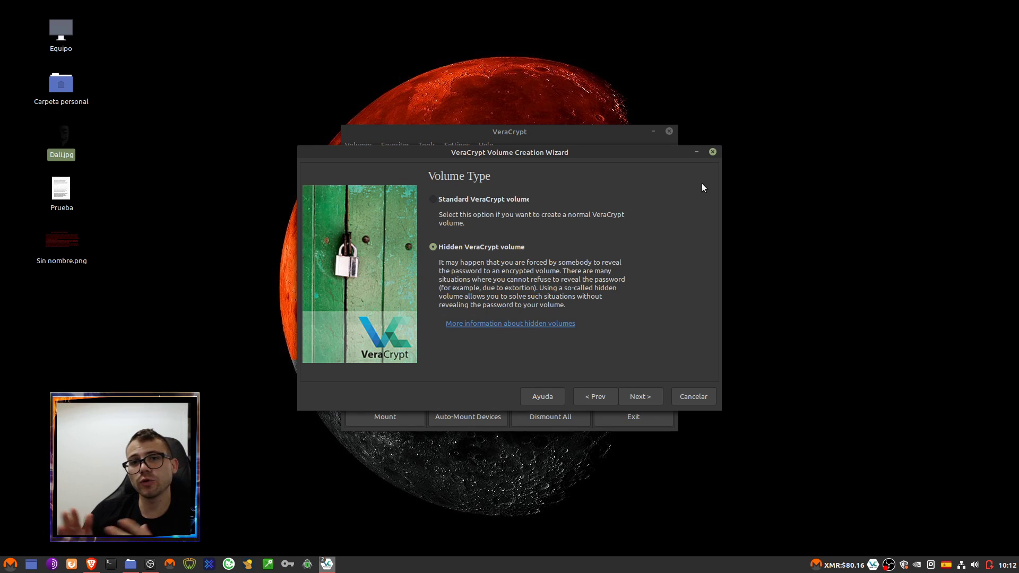
{"action": "left_click", "coordinate": [489, 204]}
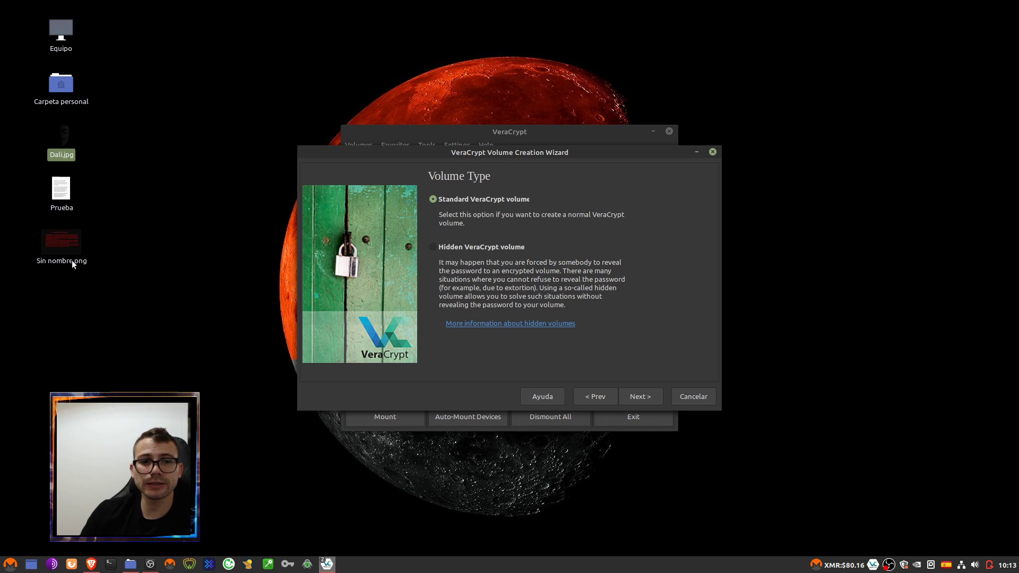
{"action": "left_click", "coordinate": [61, 190]}
{"action": "left_click", "coordinate": [503, 213]}
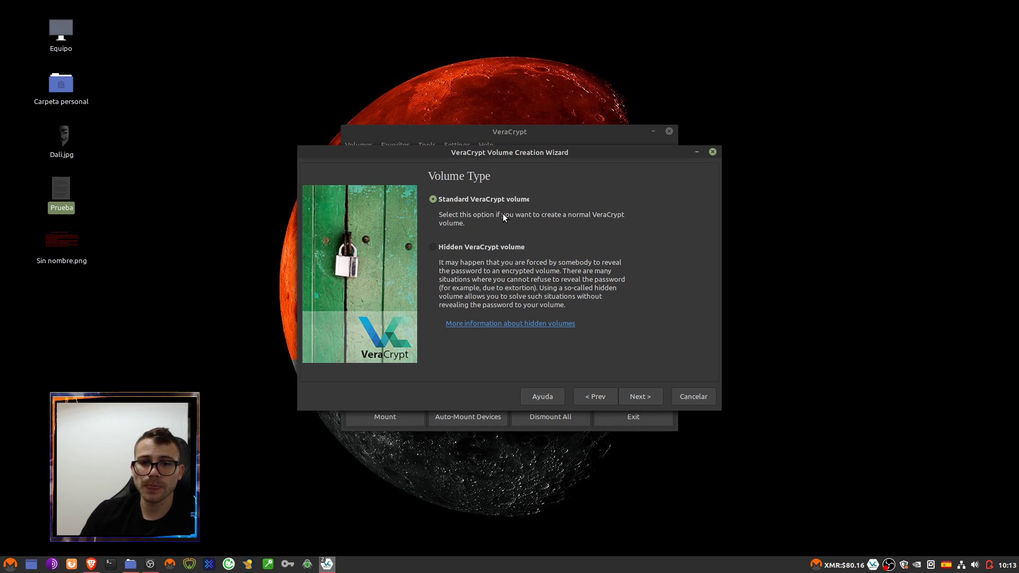
- Advance to Volume Location, then copy and paste Dali.jpg to make a desktop duplicate
{"action": "left_click", "coordinate": [641, 397]}
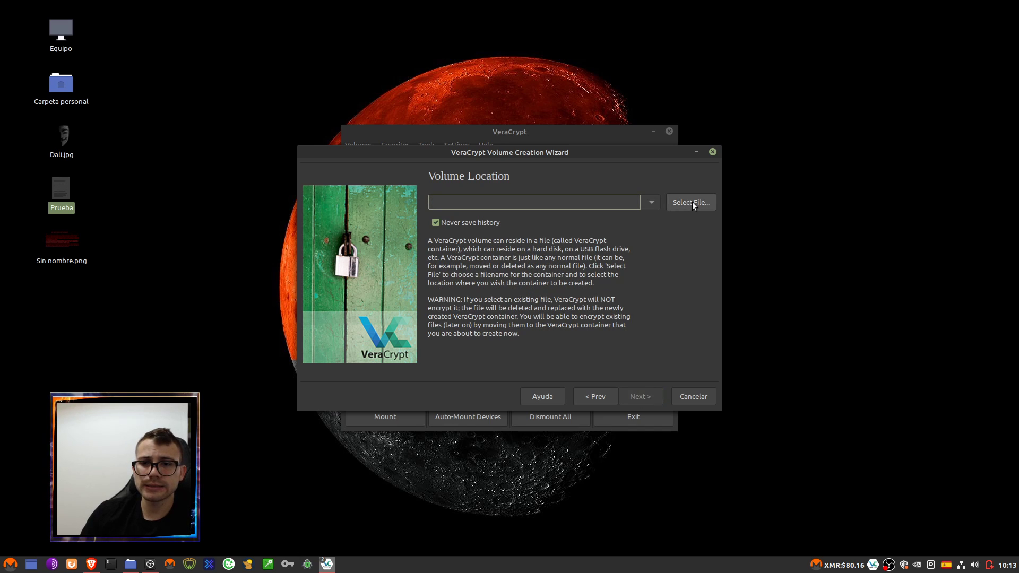
{"action": "left_click", "coordinate": [692, 202]}
{"action": "left_click", "coordinate": [251, 133]}
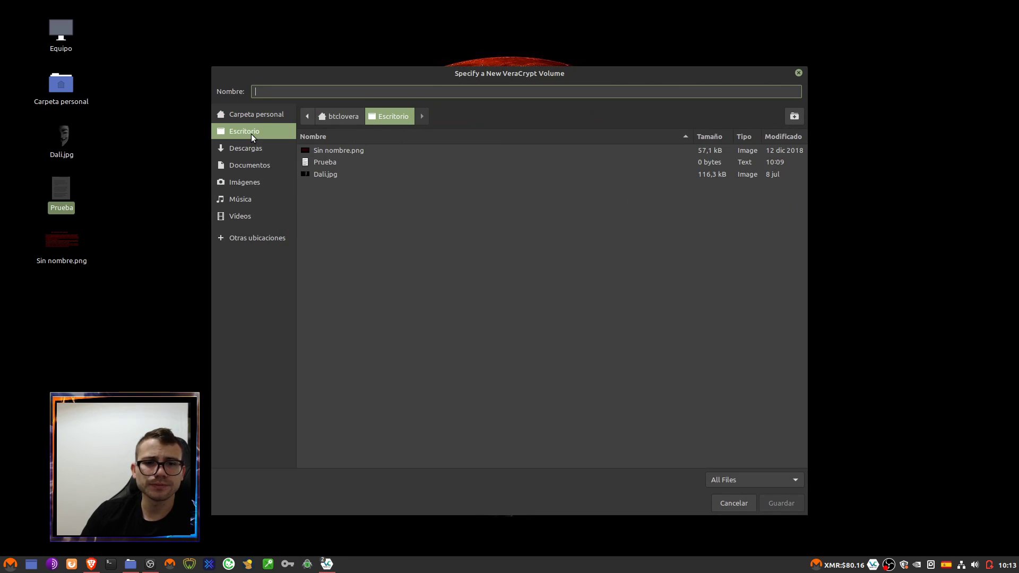
{"action": "left_click", "coordinate": [327, 175]}
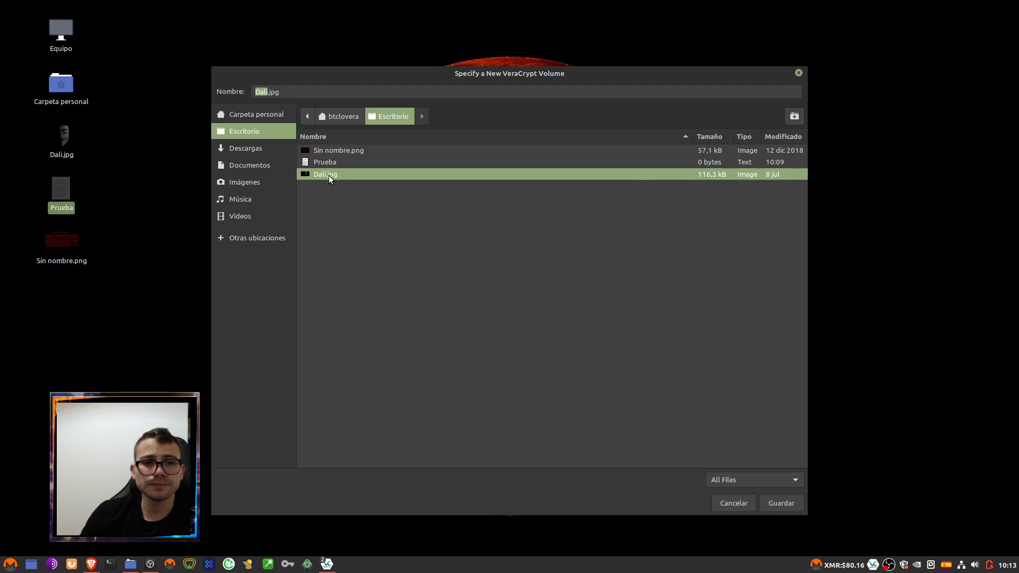
{"action": "left_click", "coordinate": [743, 504]}
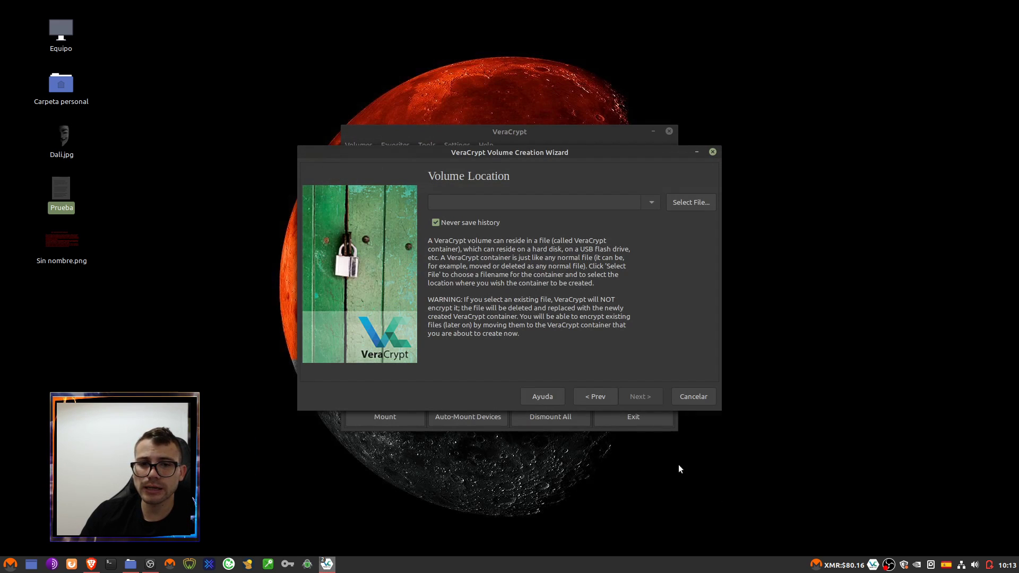
{"action": "left_click", "coordinate": [66, 142]}
{"action": "key", "text": "ctrl+c"}
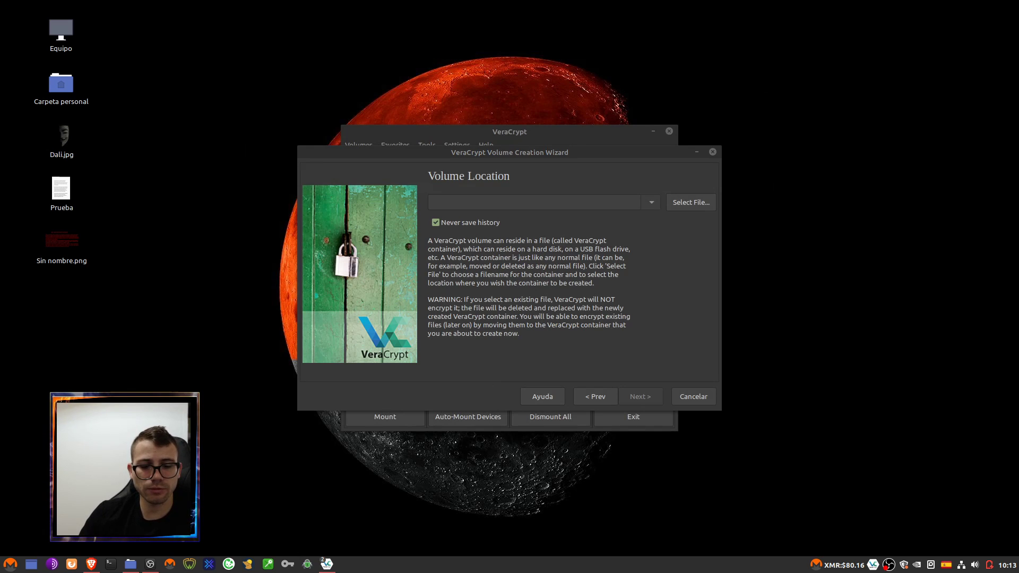
{"action": "key", "text": "ctrl+v"}
{"action": "left_click", "coordinate": [162, 304]}
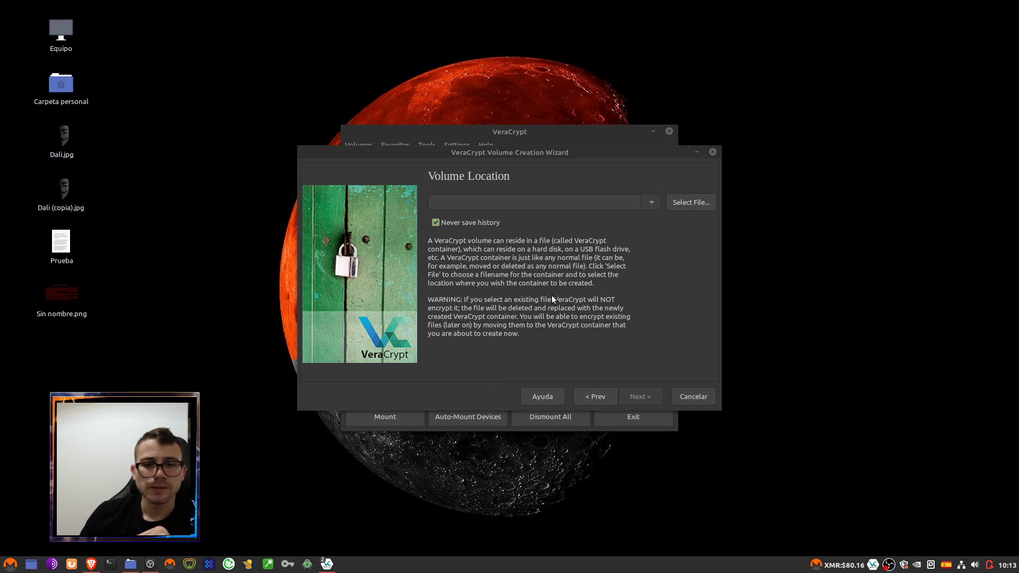
- Choose Escritorio/Dali.jpg as the container file, confirm replacing it, and continue to Encryption Options
{"action": "left_click", "coordinate": [692, 208]}
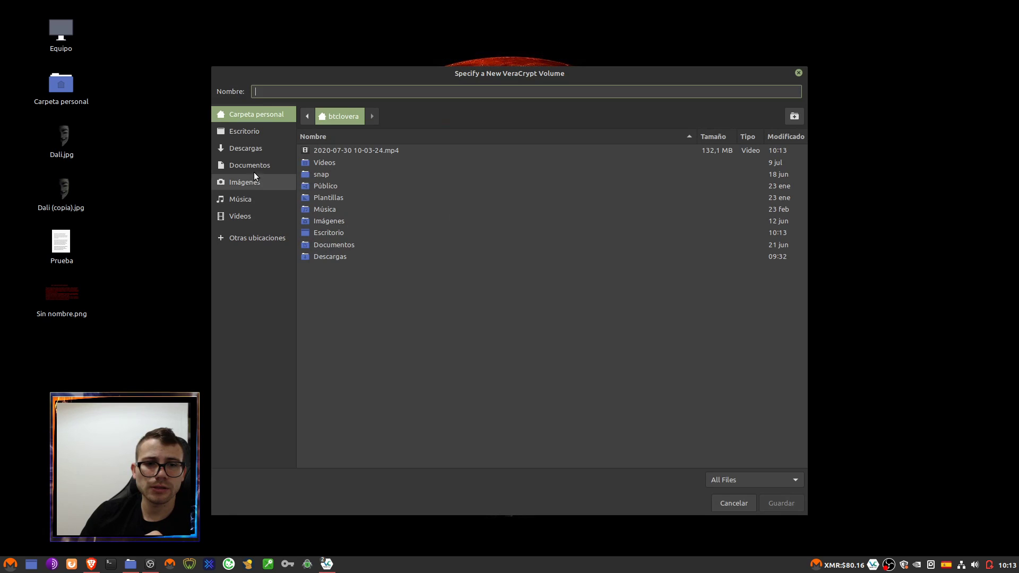
{"action": "left_click", "coordinate": [256, 149]}
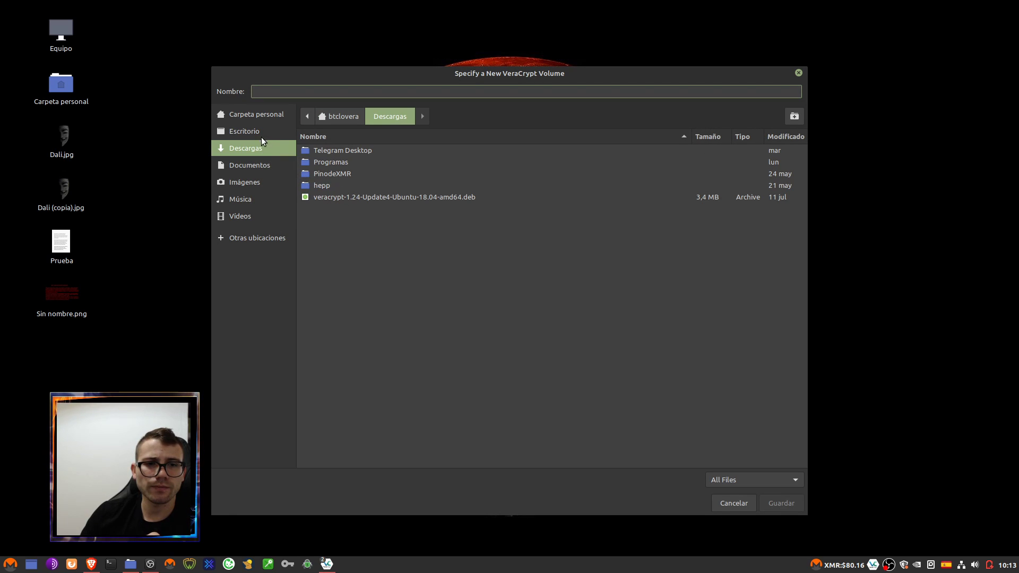
{"action": "left_click", "coordinate": [249, 132]}
{"action": "left_click", "coordinate": [335, 185]}
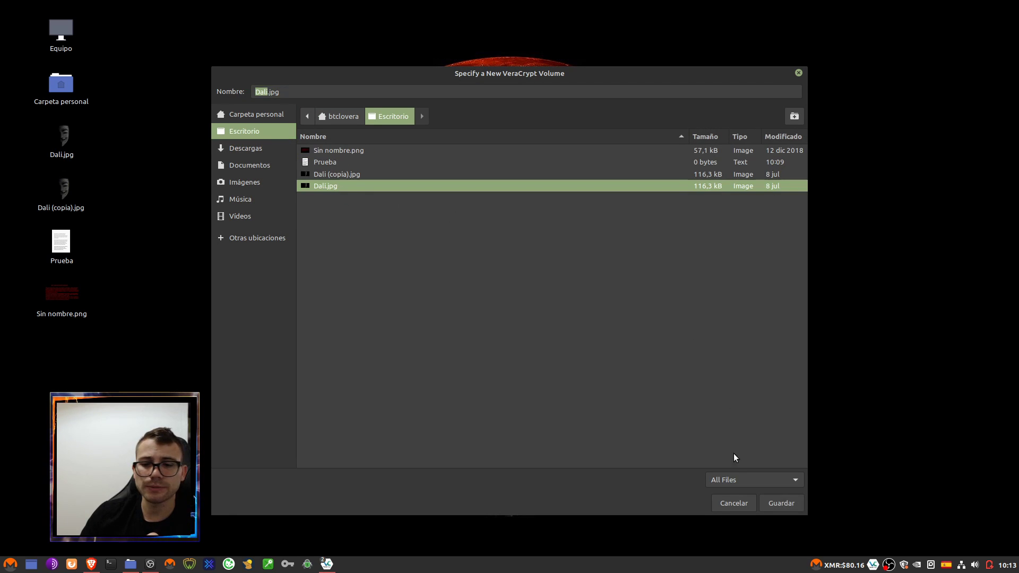
{"action": "left_click", "coordinate": [779, 504]}
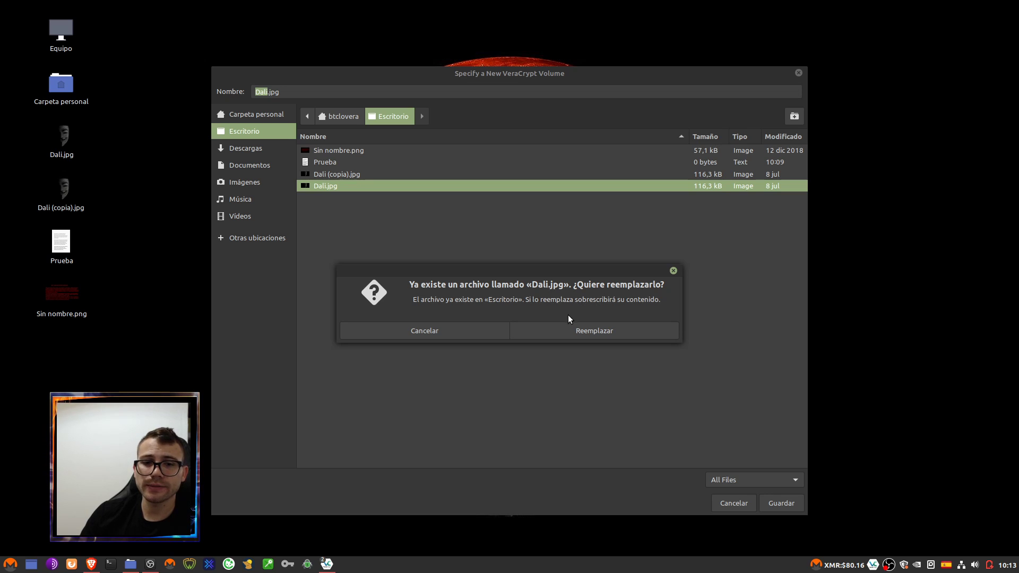
{"action": "left_click", "coordinate": [570, 331]}
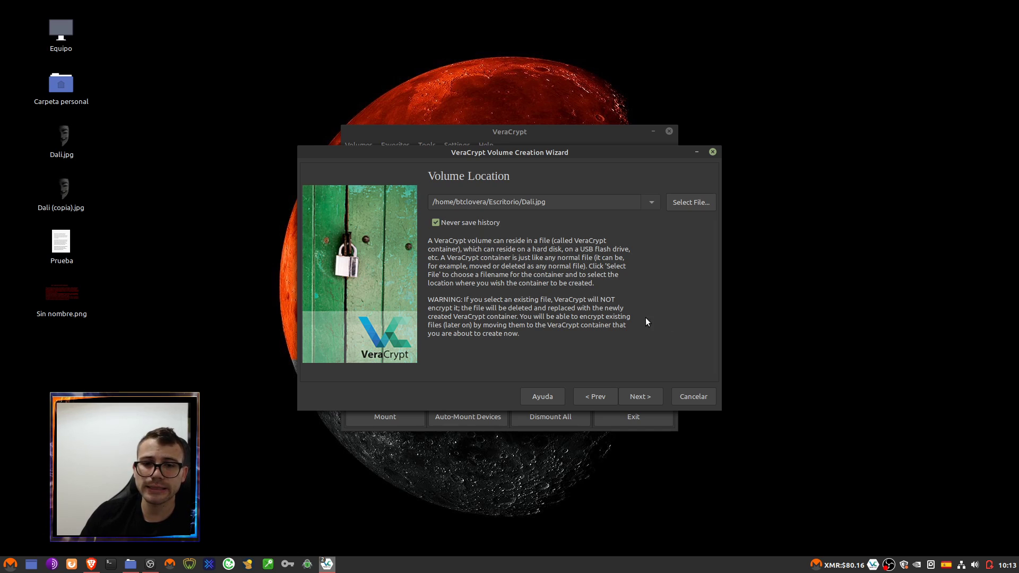
{"action": "left_click", "coordinate": [644, 393]}
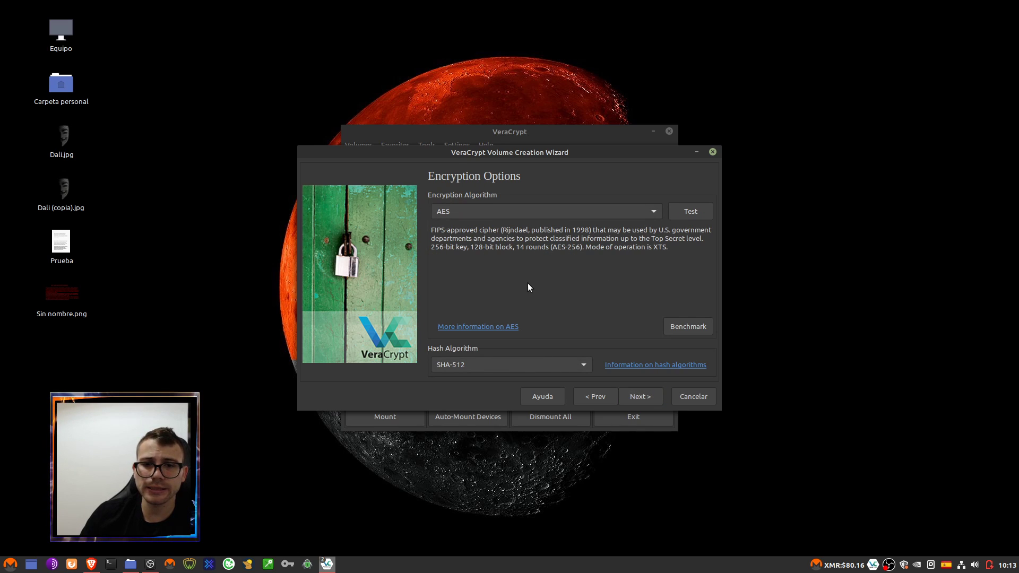
{"action": "left_click", "coordinate": [476, 213]}
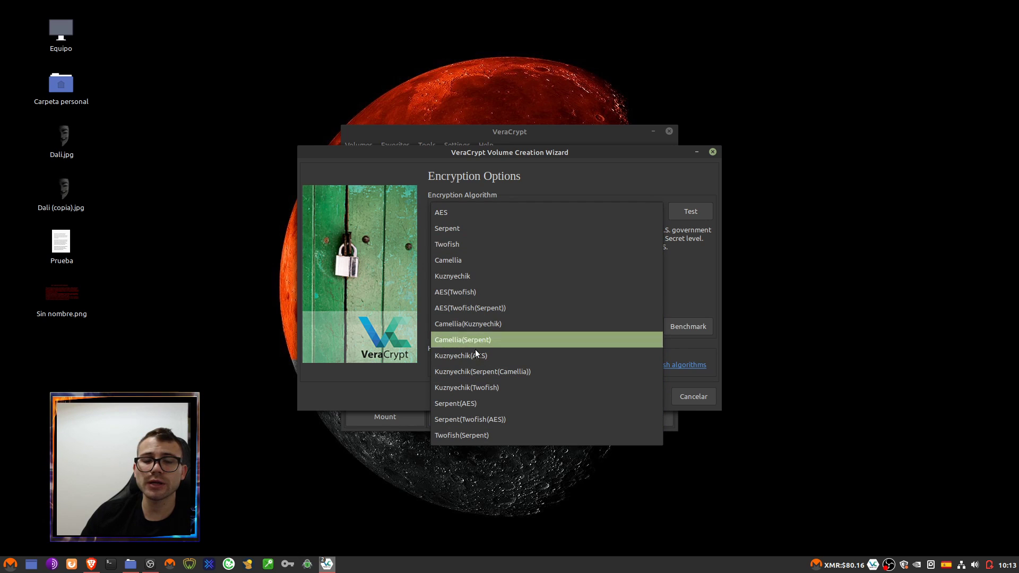
{"action": "left_click", "coordinate": [584, 174]}
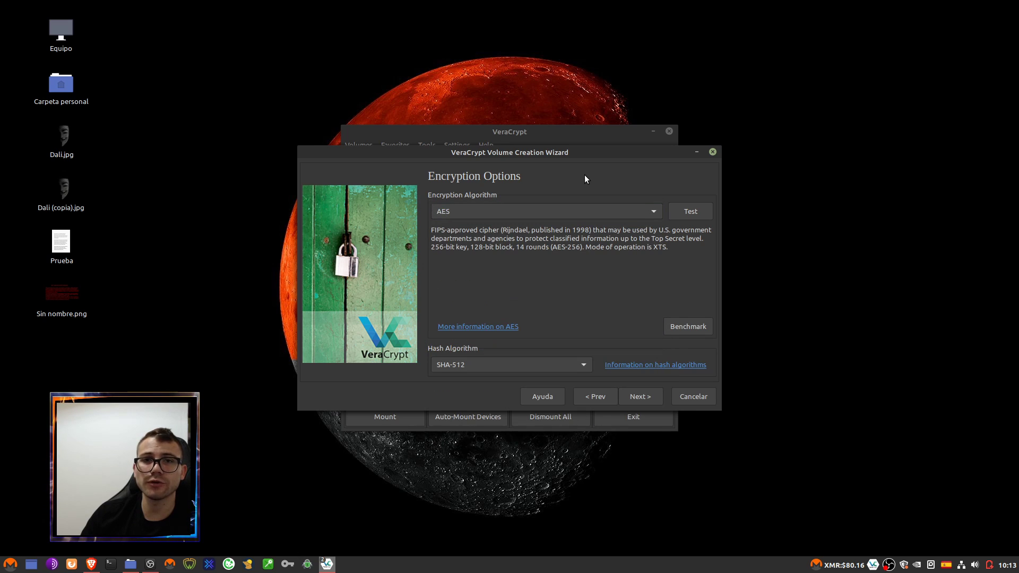
{"action": "left_click", "coordinate": [549, 210]}
{"action": "left_click", "coordinate": [491, 217]}
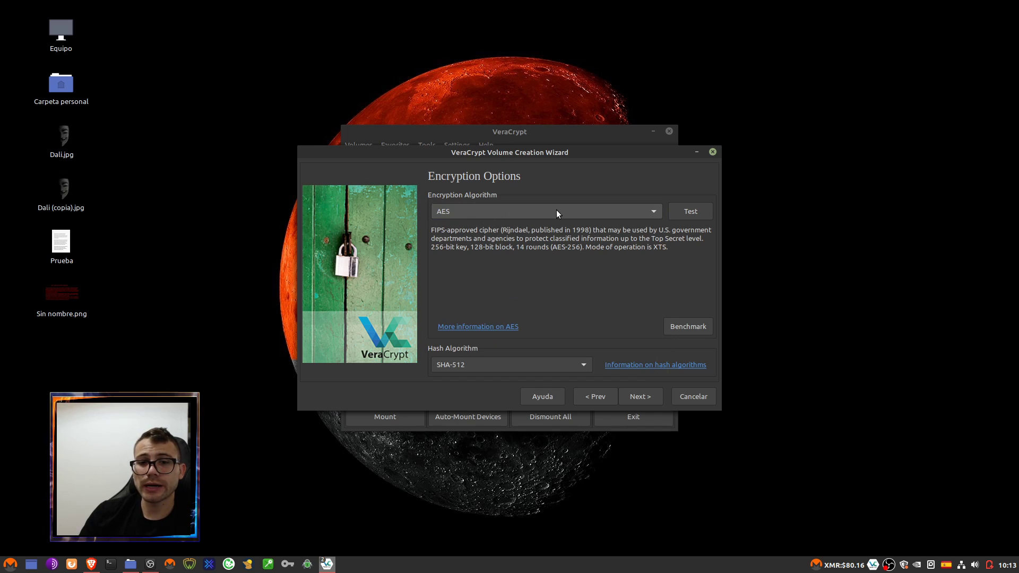
{"action": "left_click", "coordinate": [519, 212]}
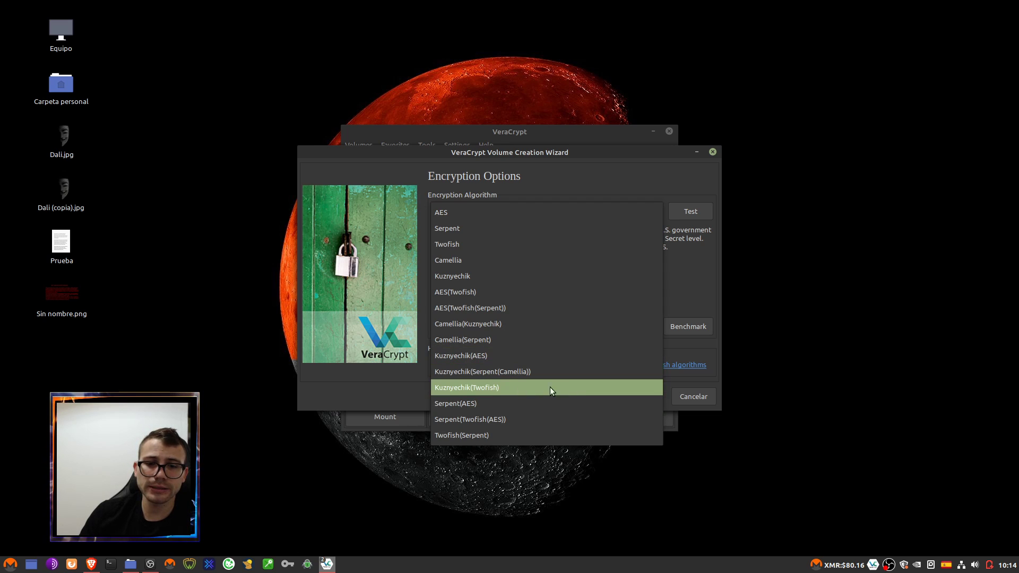
{"action": "left_click", "coordinate": [452, 216]}
{"action": "left_click", "coordinate": [508, 214]}
{"action": "left_click", "coordinate": [508, 215]}
{"action": "left_click", "coordinate": [507, 215]}
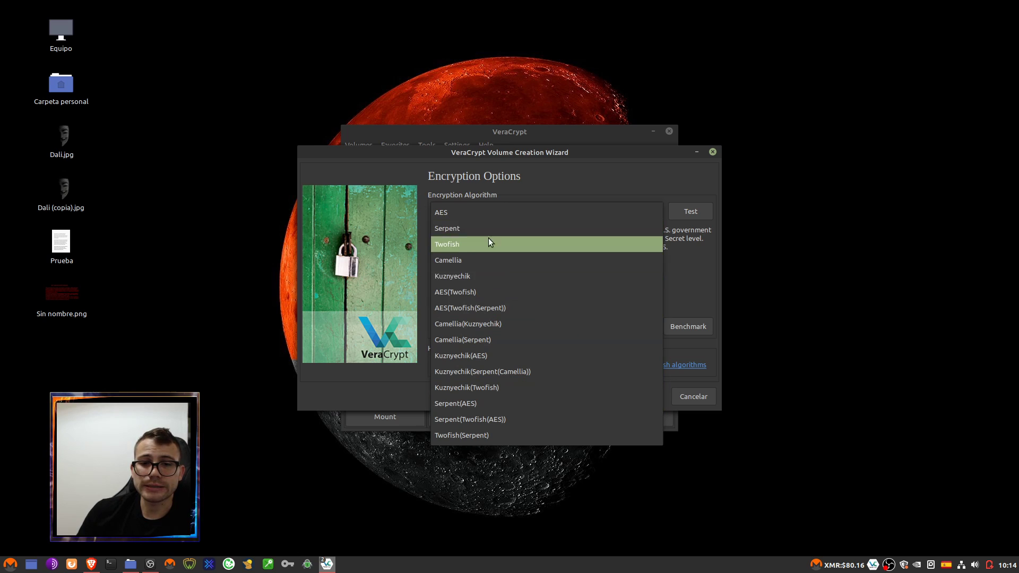
{"action": "left_click", "coordinate": [460, 216]}
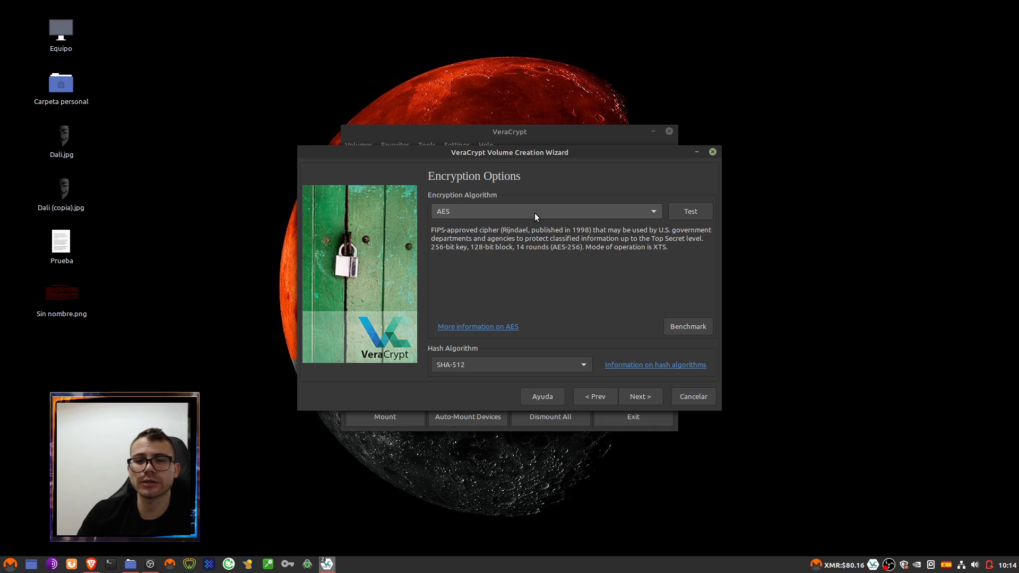
{"action": "left_click", "coordinate": [534, 212]}
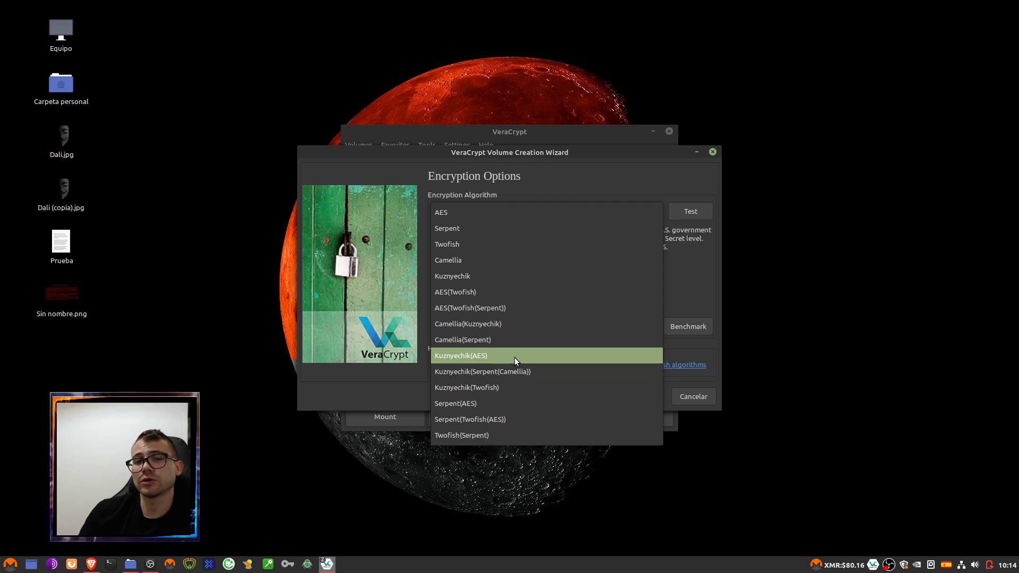
{"action": "left_click", "coordinate": [598, 196]}
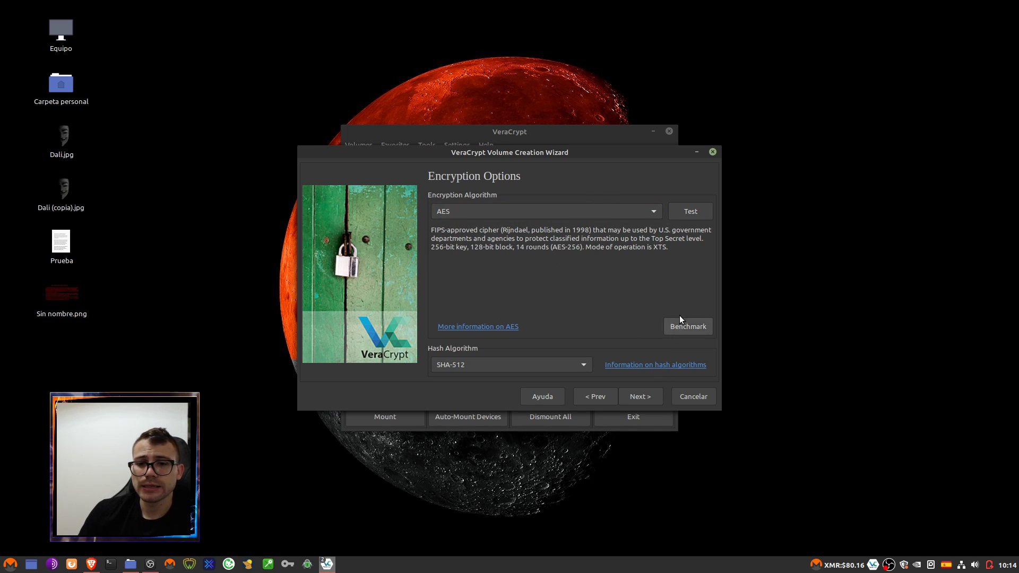
{"action": "left_click", "coordinate": [494, 364]}
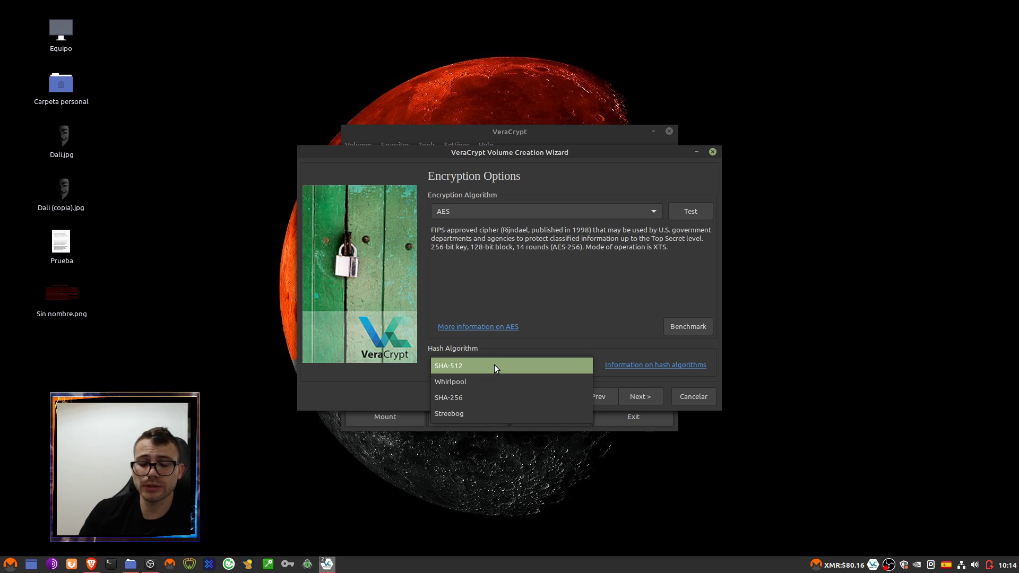
{"action": "left_click", "coordinate": [494, 365]}
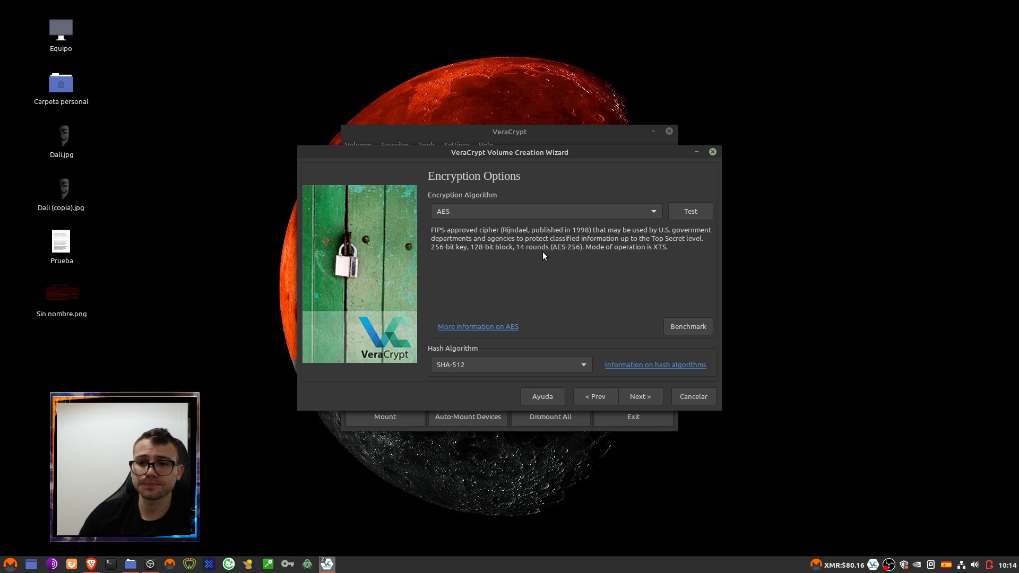
- Benchmark ciphers, noting AES fastest and Kuznyechik(Serpent(Camellia)) slowest, then continue with AES/SHA-512
{"action": "left_click", "coordinate": [700, 329]}
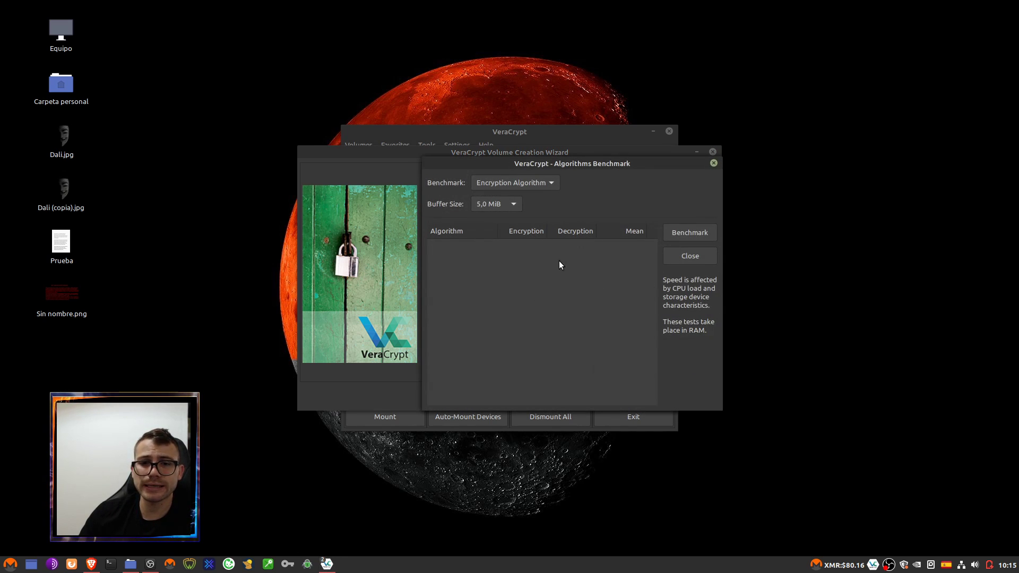
{"action": "left_click", "coordinate": [686, 234]}
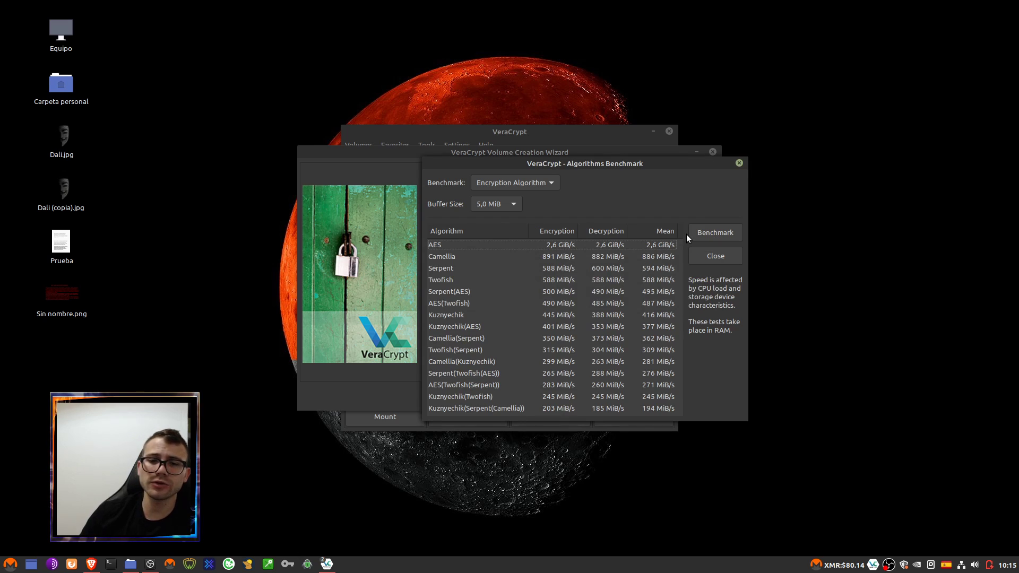
{"action": "left_click", "coordinate": [442, 249]}
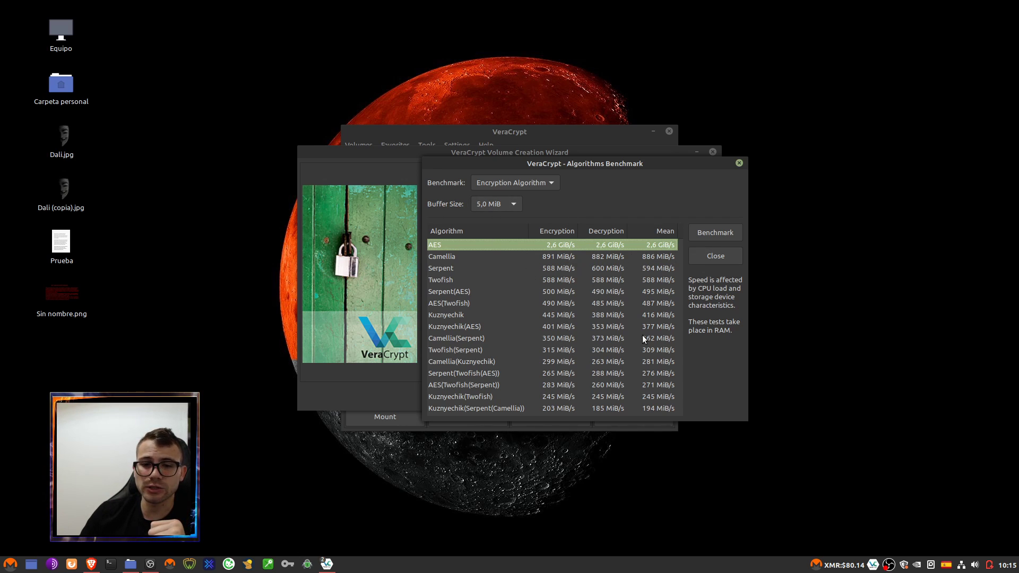
{"action": "left_click", "coordinate": [455, 409]}
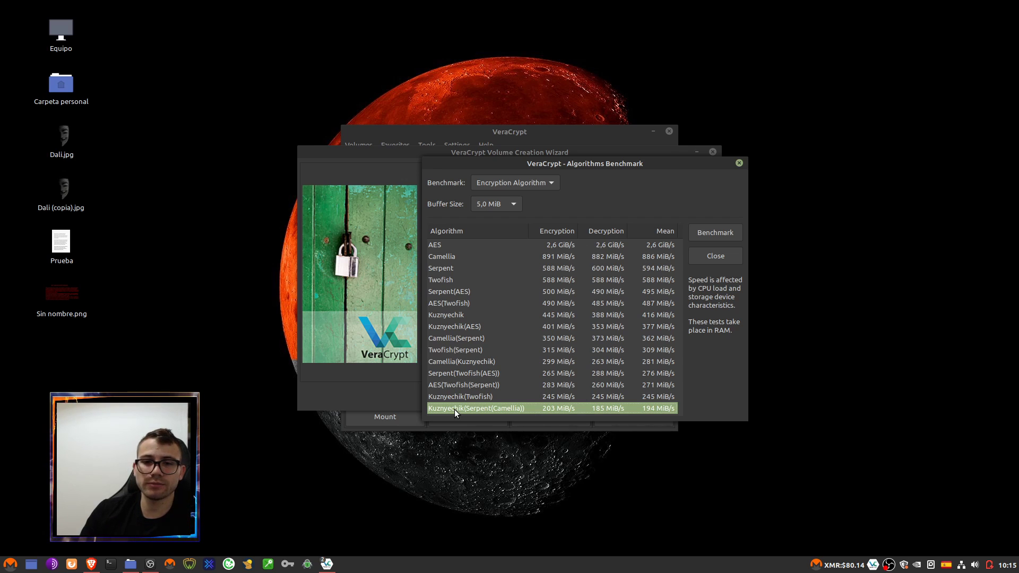
{"action": "left_click", "coordinate": [460, 247]}
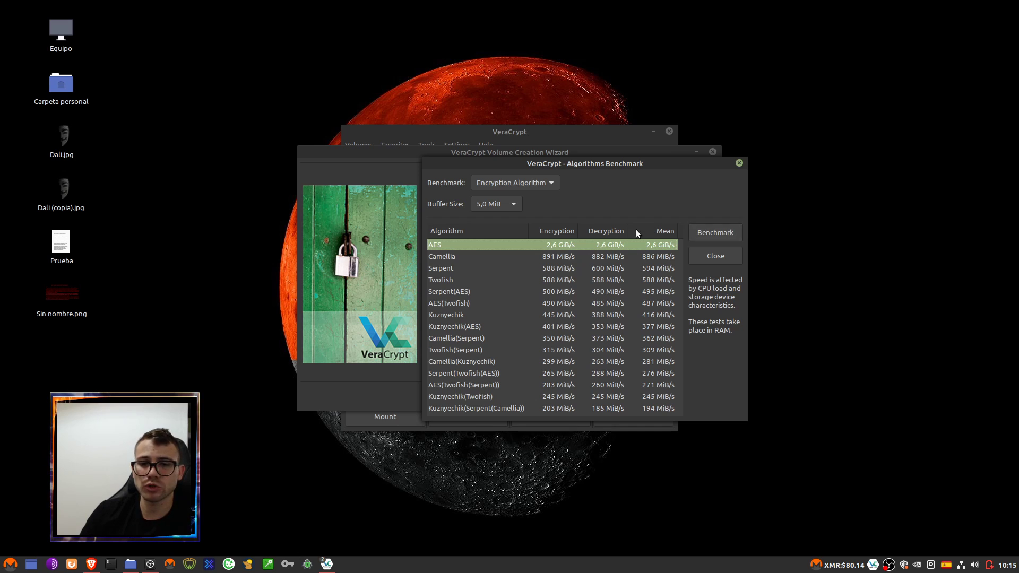
{"action": "left_click", "coordinate": [716, 257]}
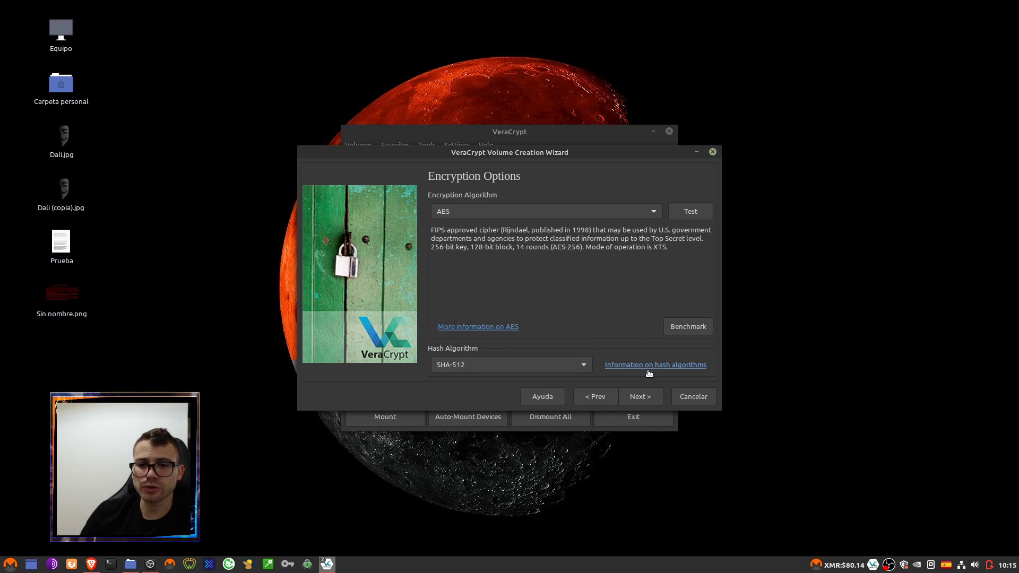
{"action": "left_click", "coordinate": [637, 397]}
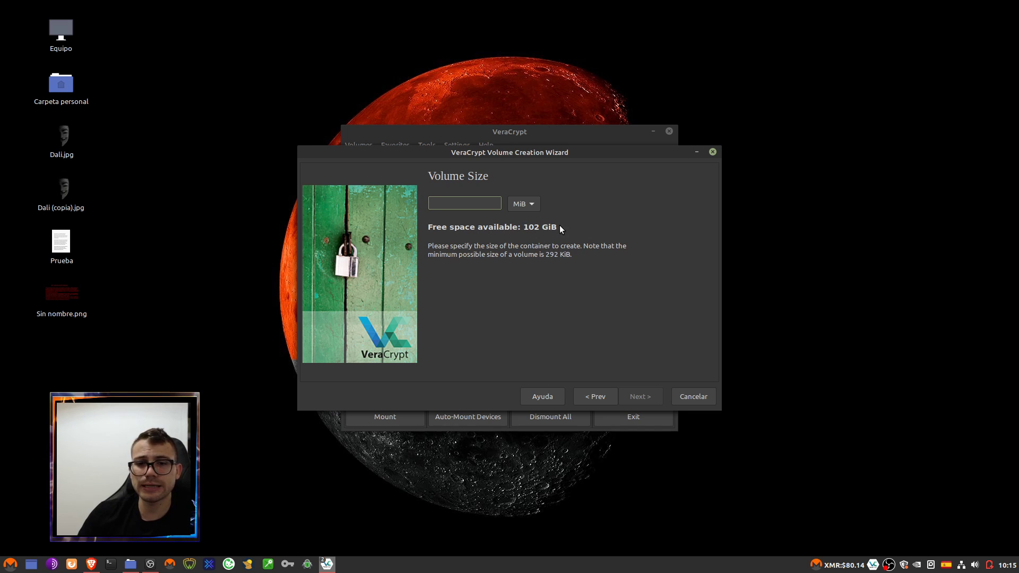
- Enter a volume size of 100 MiB and continue to the password step
{"action": "left_click", "coordinate": [523, 205]}
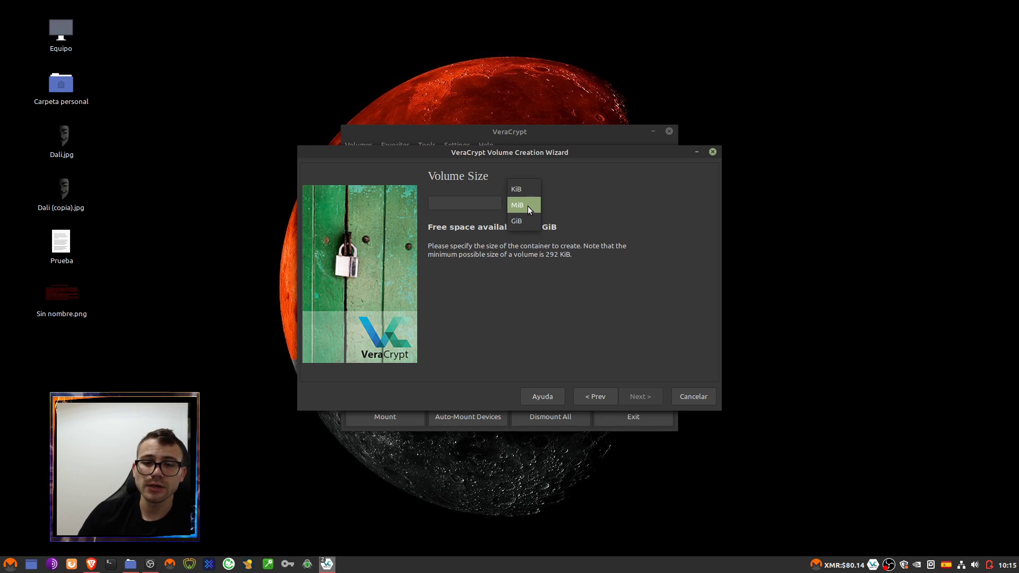
{"action": "key", "text": "Escape"}
{"action": "left_click", "coordinate": [470, 205]}
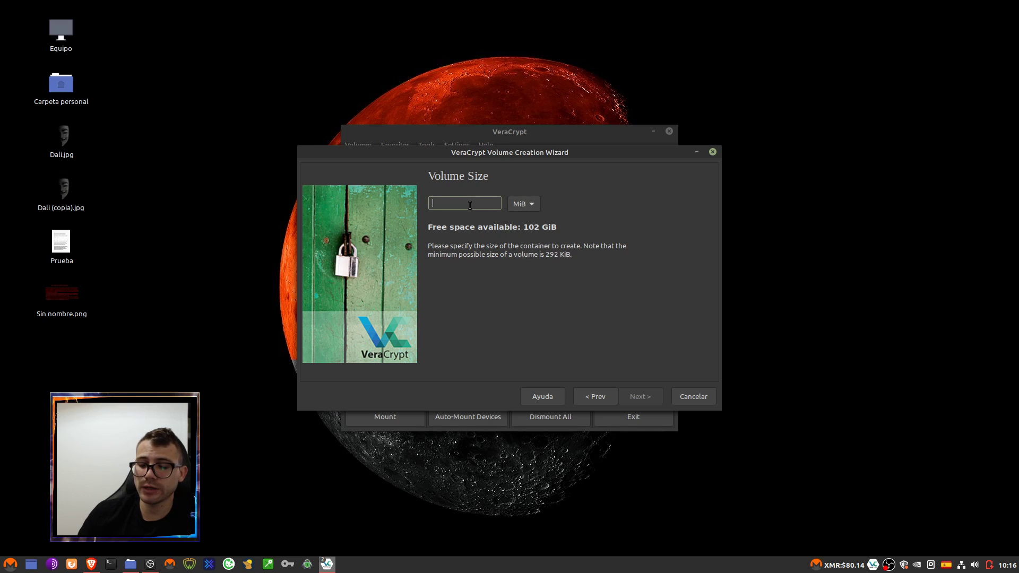
{"action": "type", "text": "100"}
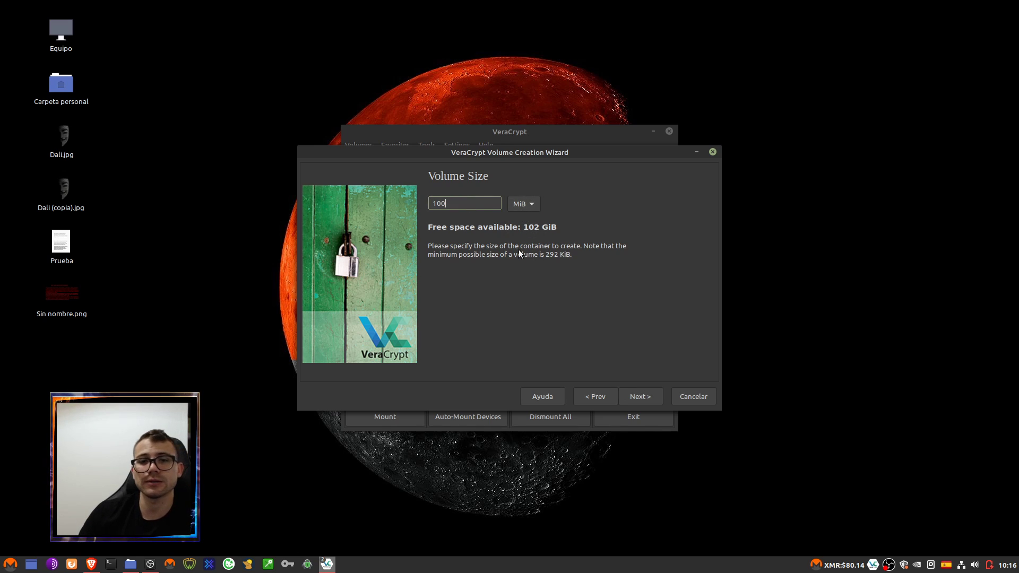
{"action": "left_click", "coordinate": [641, 392]}
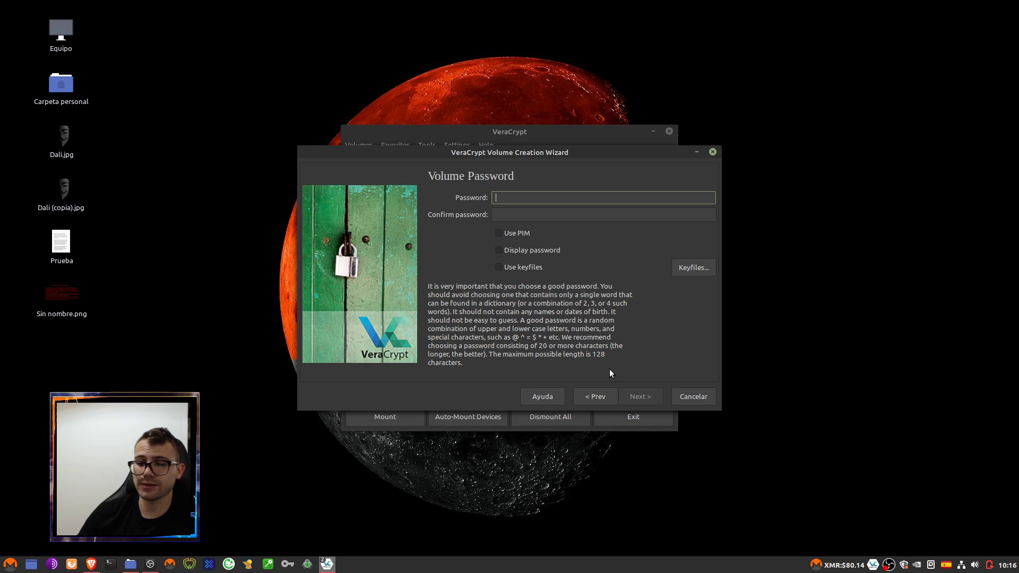
- Enter a short volume password in both fields and accept the short-password warning
{"action": "type", "text": "****"}
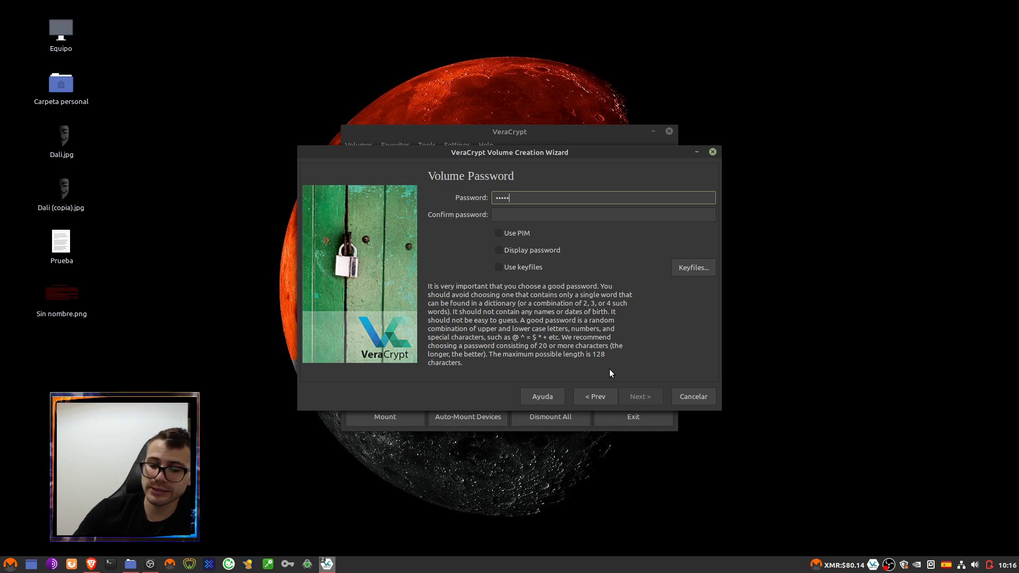
{"action": "key", "text": "BackSpace"}
{"action": "key", "text": "BackSpace"}
{"action": "key", "text": "BackSpace"}
{"action": "key", "text": "BackSpace"}
{"action": "type", "text": "***"}
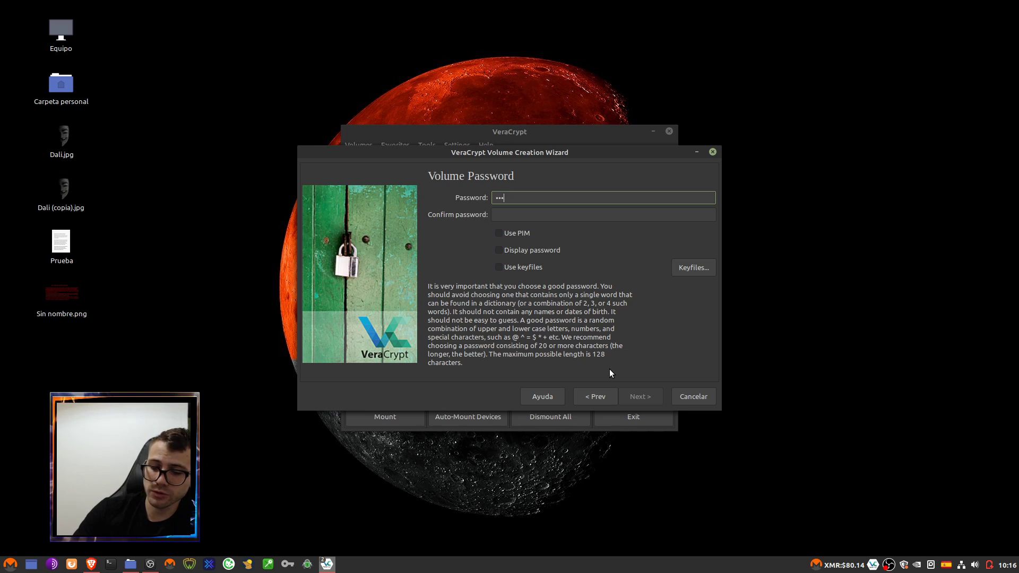
{"action": "left_click", "coordinate": [546, 218]}
{"action": "type", "text": "******"}
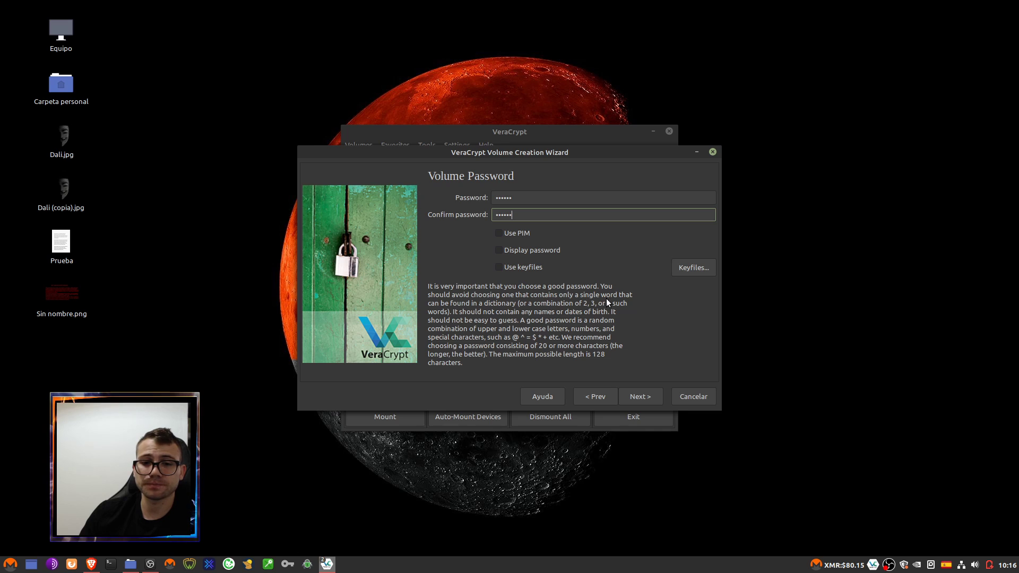
{"action": "left_click", "coordinate": [641, 393]}
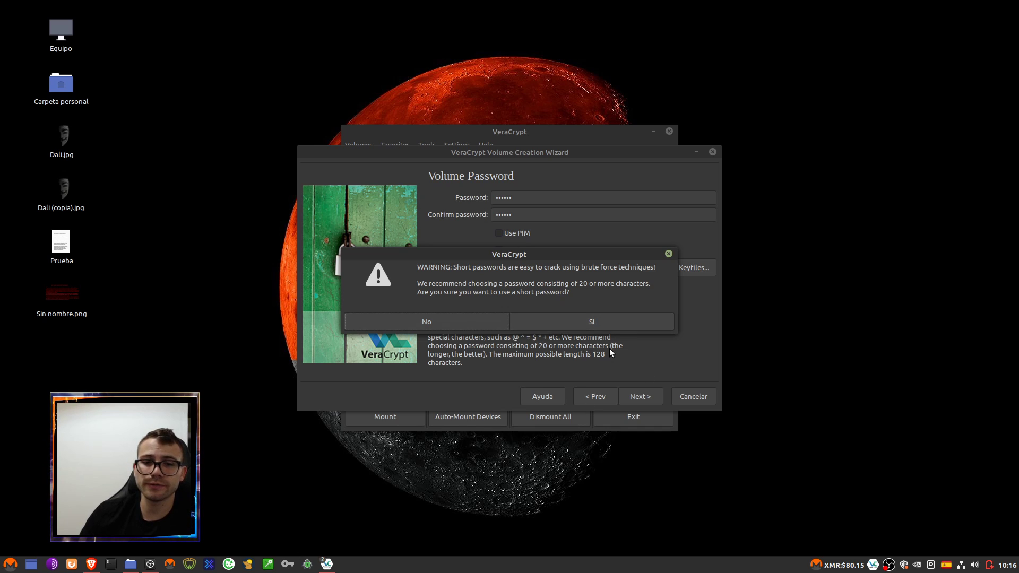
{"action": "left_click", "coordinate": [571, 326]}
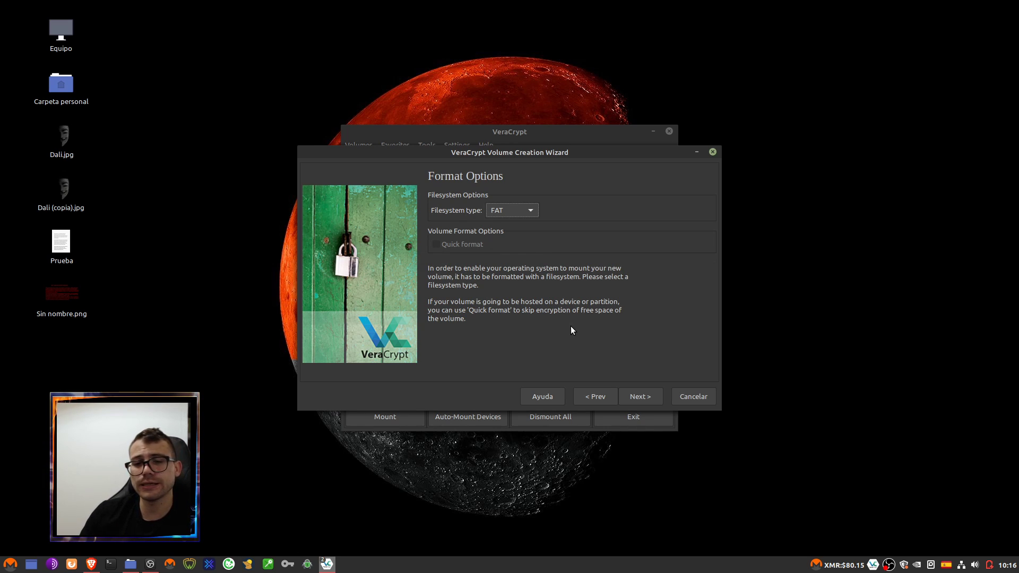
- Look through the Filesystem type choices on the Format Options page
{"action": "left_click", "coordinate": [519, 214]}
{"action": "left_click", "coordinate": [562, 216]}
{"action": "left_click", "coordinate": [507, 212]}
{"action": "left_click", "coordinate": [563, 215]}
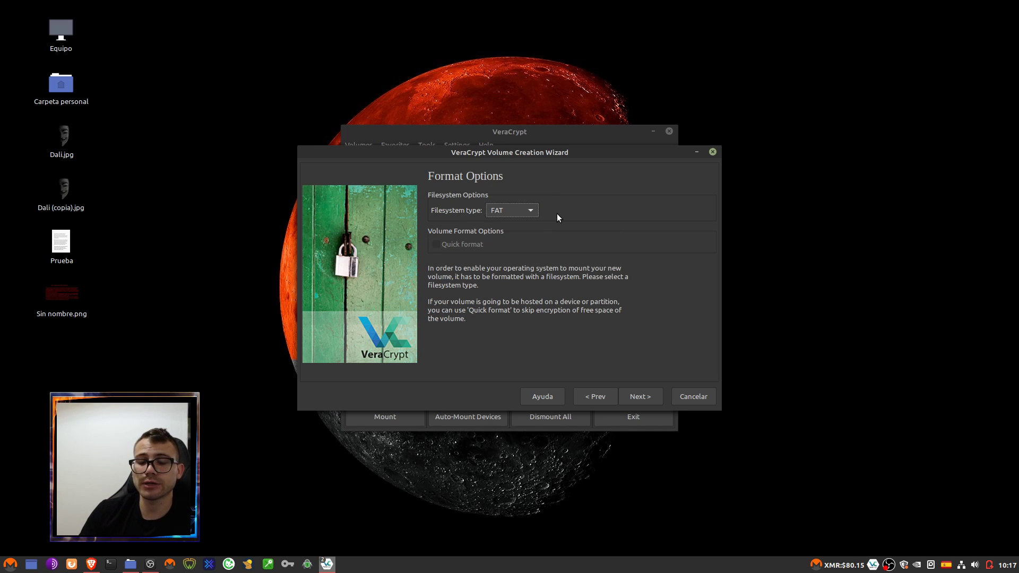
{"action": "left_click", "coordinate": [527, 212]}
{"action": "left_click", "coordinate": [568, 212]}
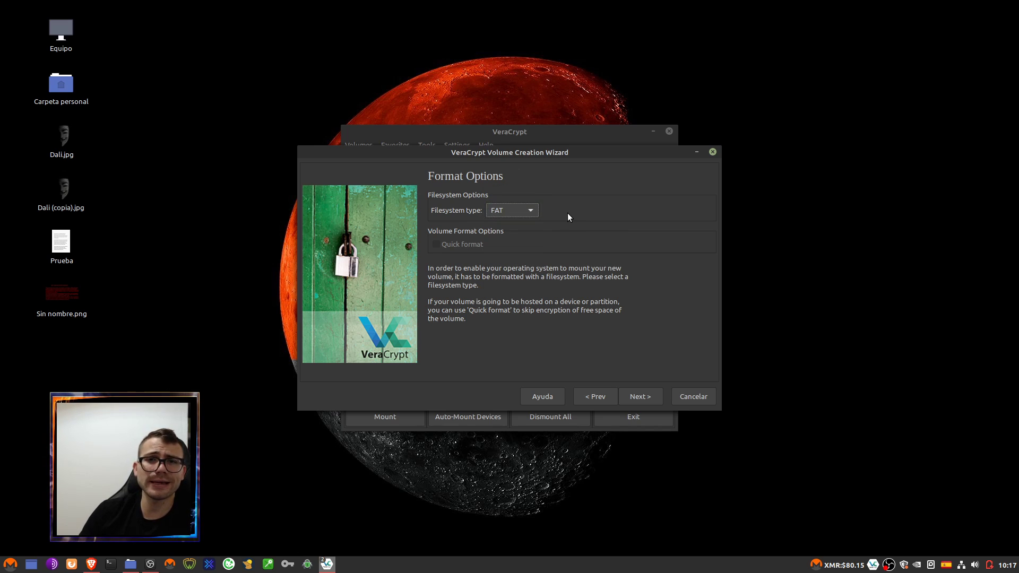
- Reopen the filesystem list several times and keep FAT as the filesystem type
{"action": "left_click", "coordinate": [526, 213]}
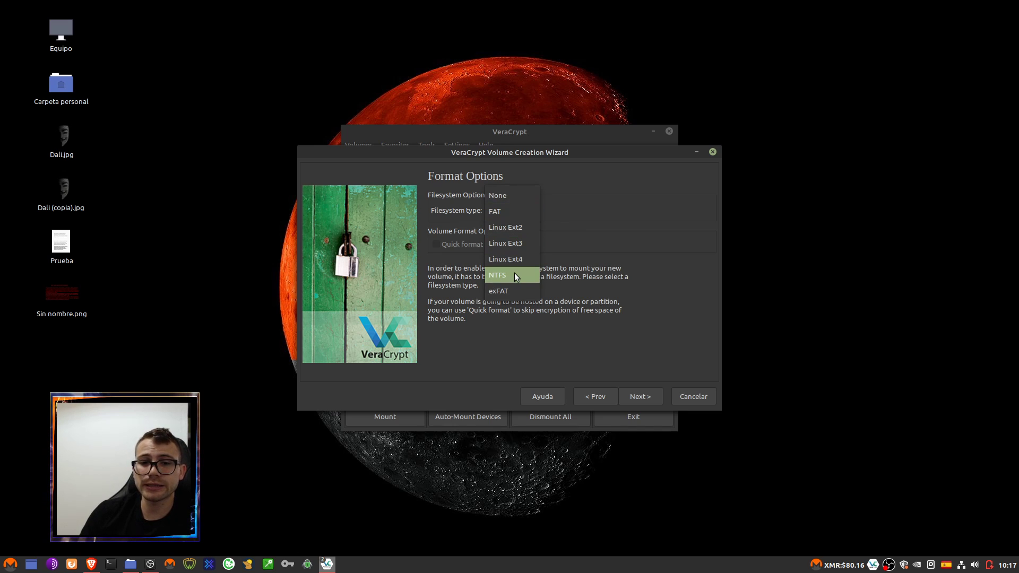
{"action": "left_click", "coordinate": [553, 274]}
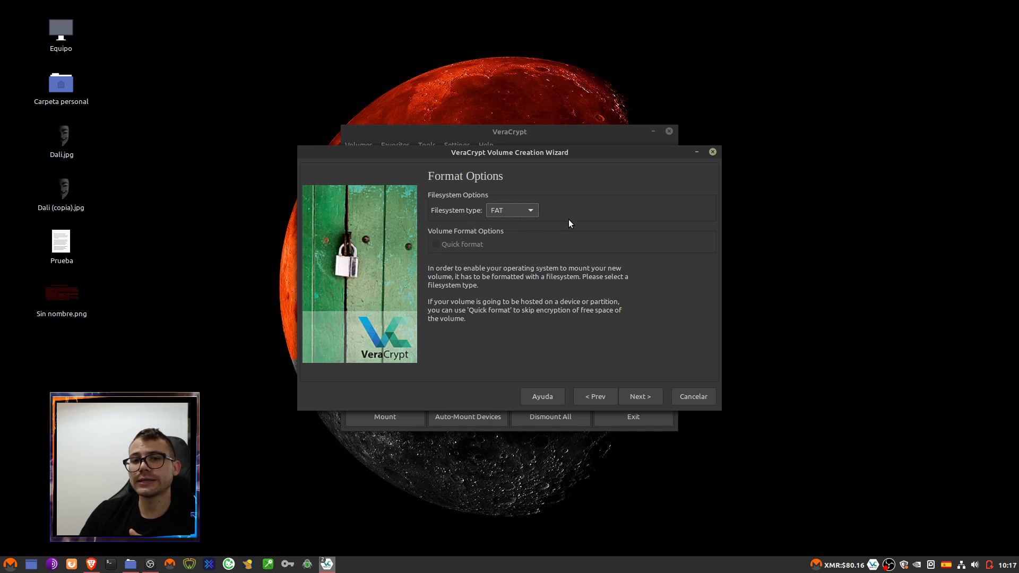
{"action": "left_click", "coordinate": [523, 211]}
{"action": "left_click", "coordinate": [567, 253]}
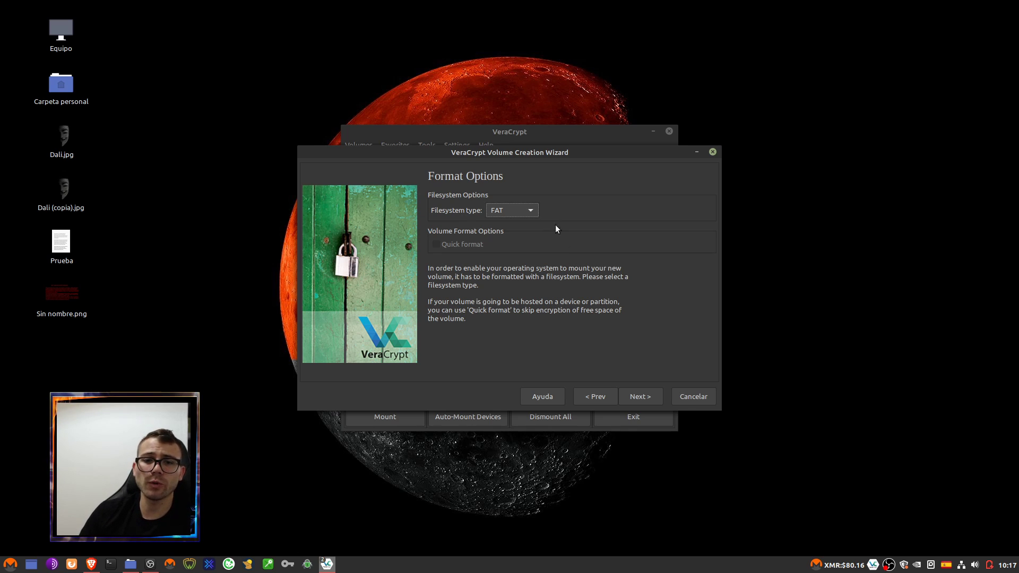
{"action": "left_click", "coordinate": [529, 210]}
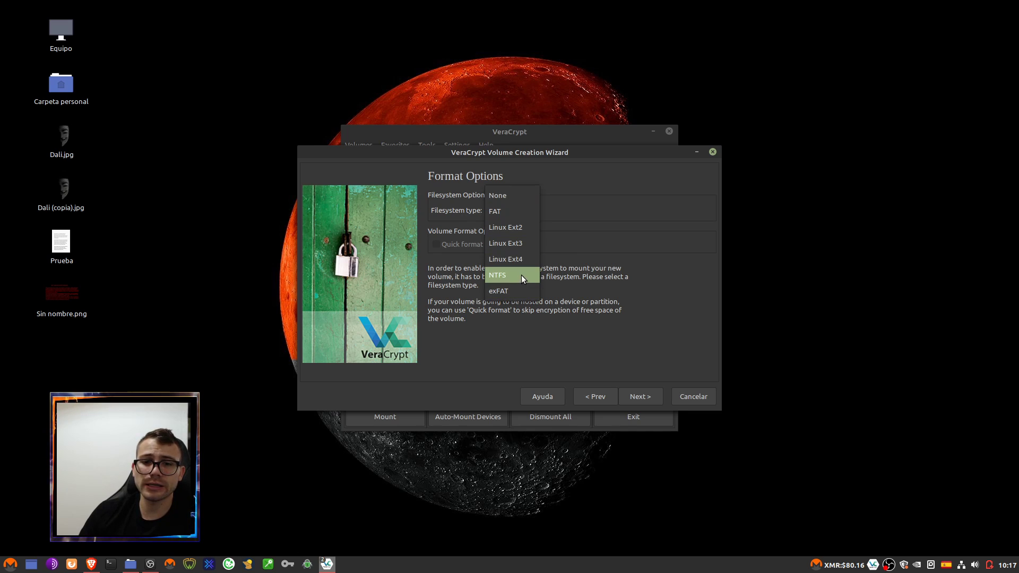
{"action": "key", "text": "Escape"}
{"action": "left_click", "coordinate": [524, 215]}
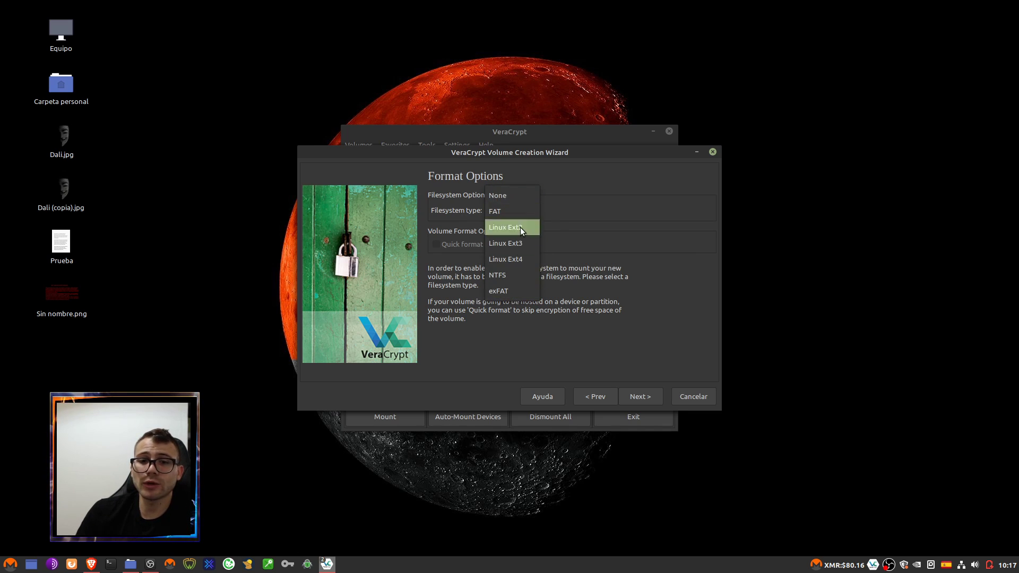
{"action": "left_click", "coordinate": [624, 235]}
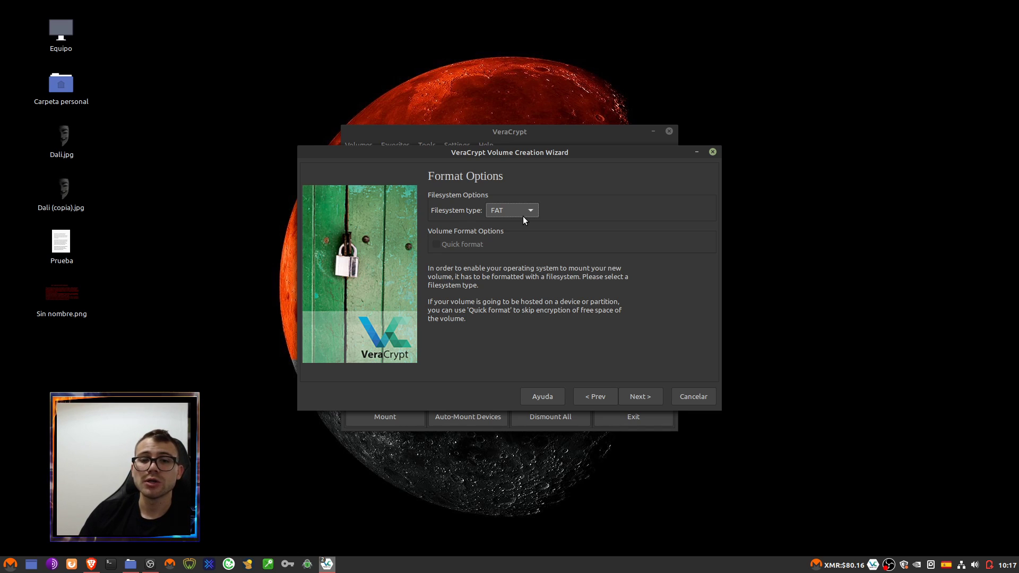
{"action": "left_click", "coordinate": [535, 211]}
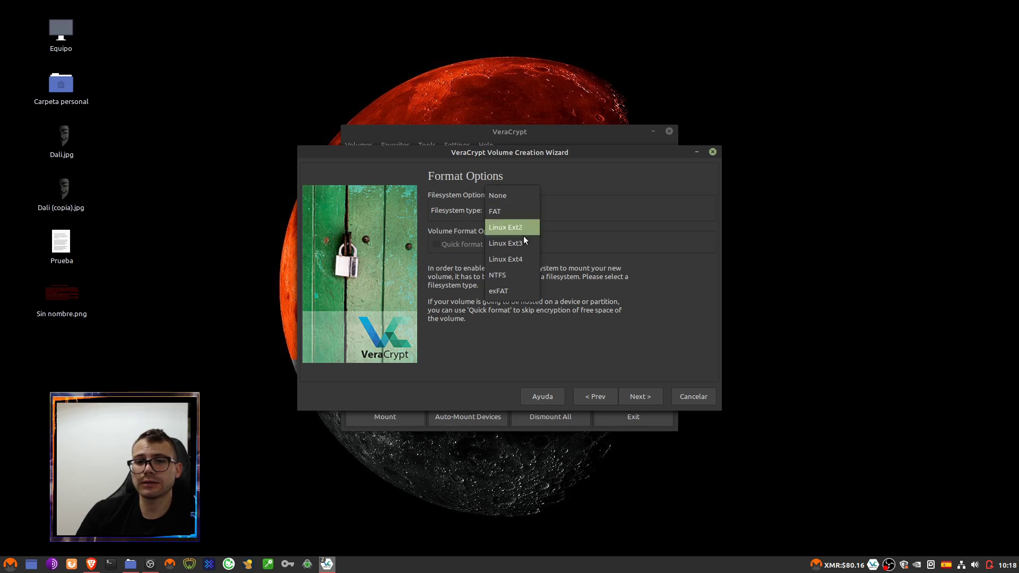
{"action": "left_click", "coordinate": [584, 260]}
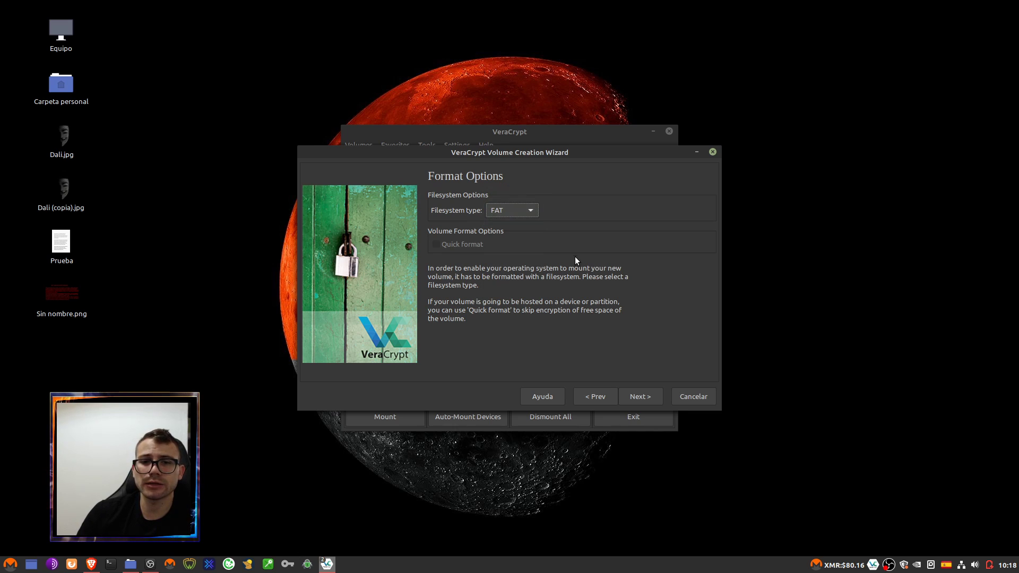
{"action": "left_click", "coordinate": [521, 214]}
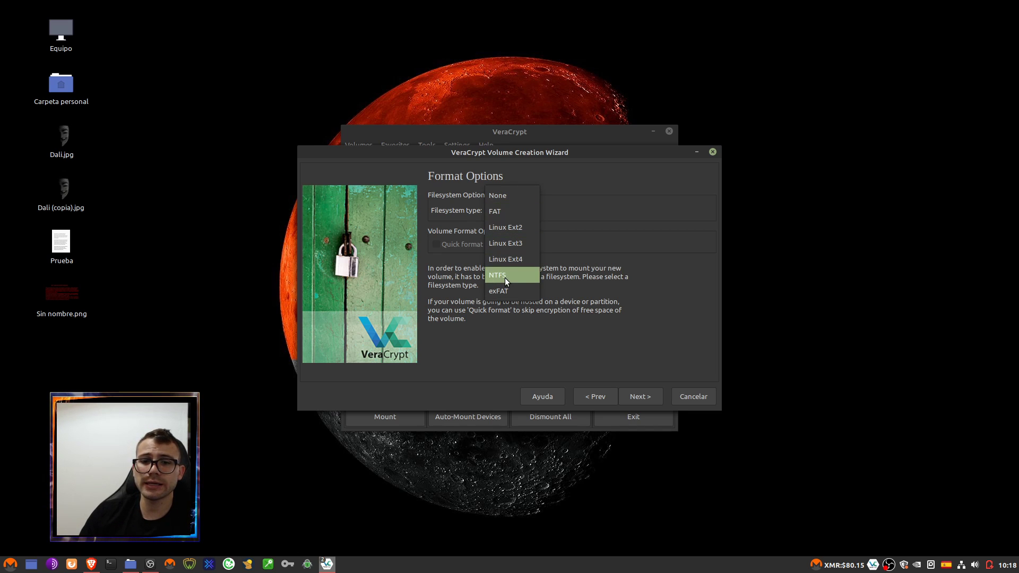
{"action": "left_click", "coordinate": [564, 268]}
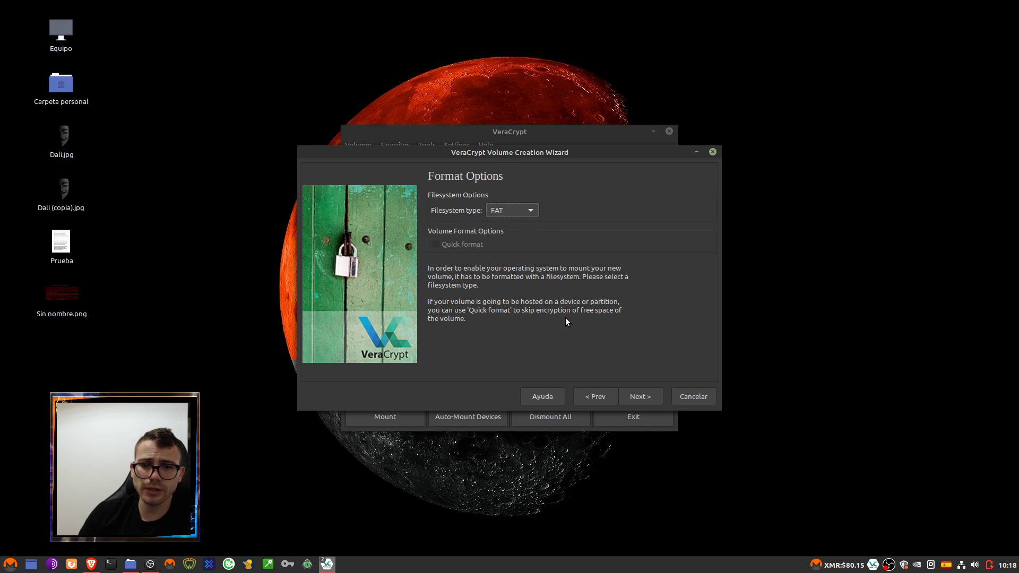
- Format the volume into Dali.jpg, replace the existing image, acknowledge success, and exit the wizard
{"action": "left_click", "coordinate": [643, 398]}
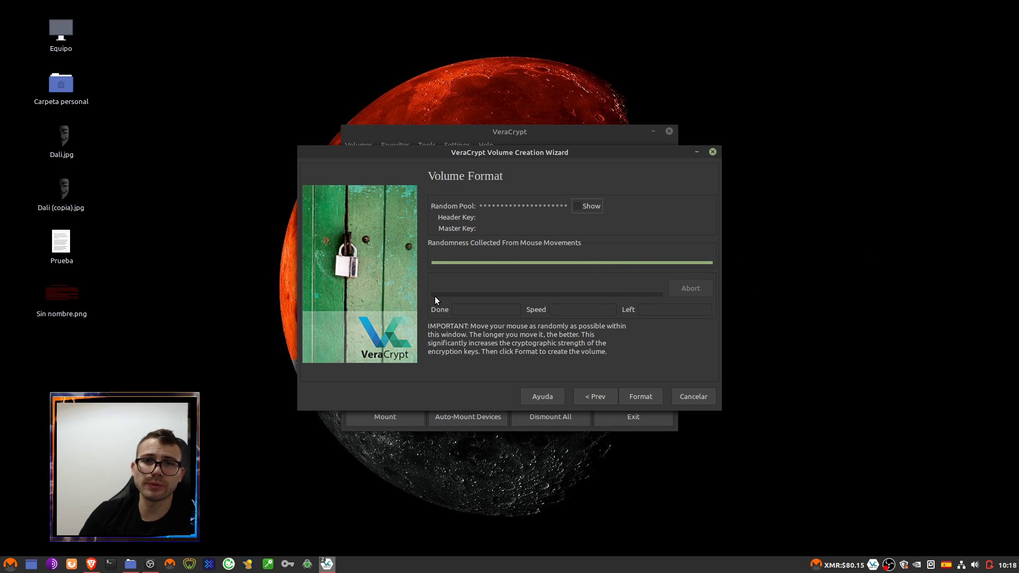
{"action": "left_click", "coordinate": [650, 397]}
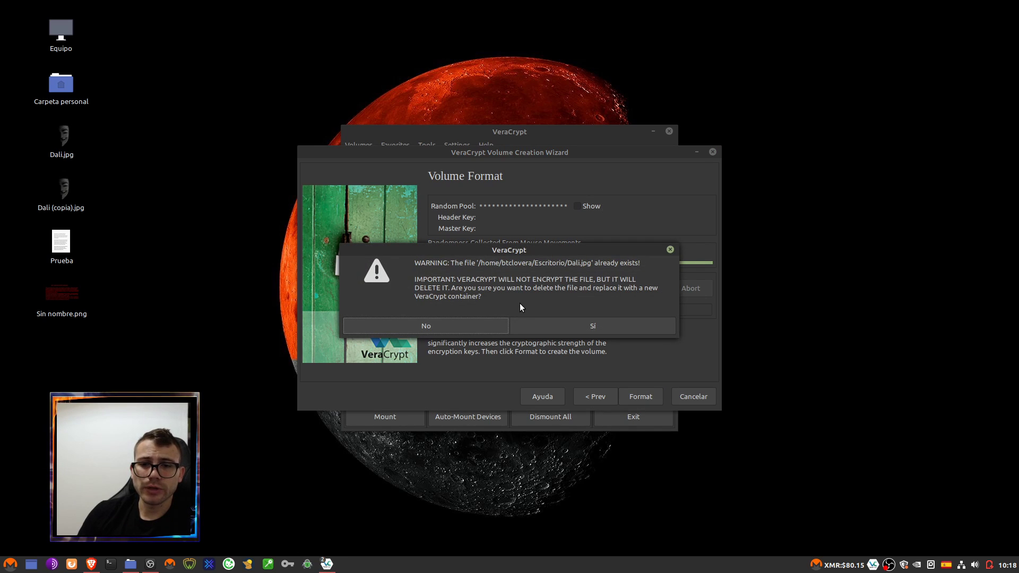
{"action": "left_click", "coordinate": [594, 328]}
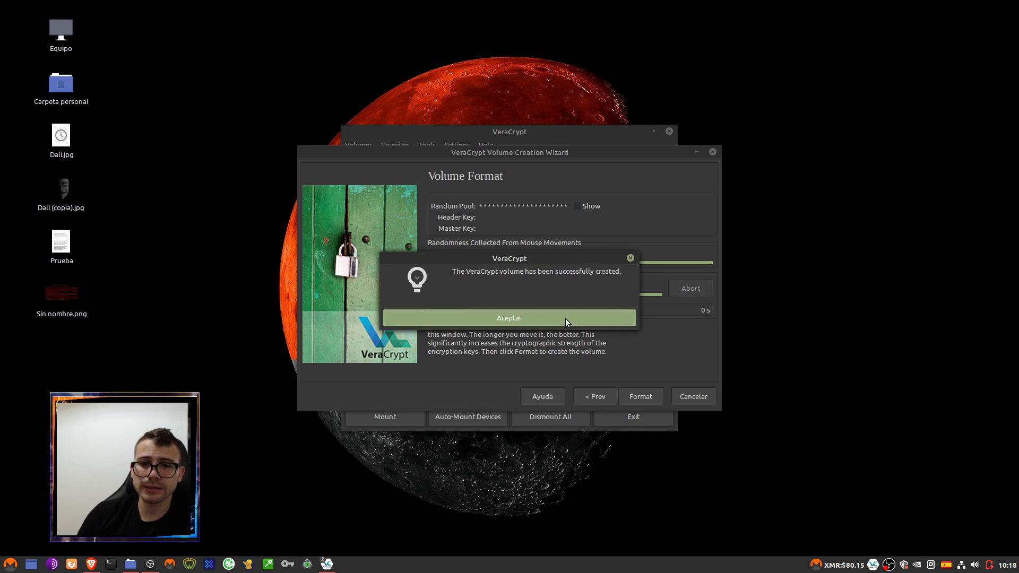
{"action": "left_click", "coordinate": [565, 319]}
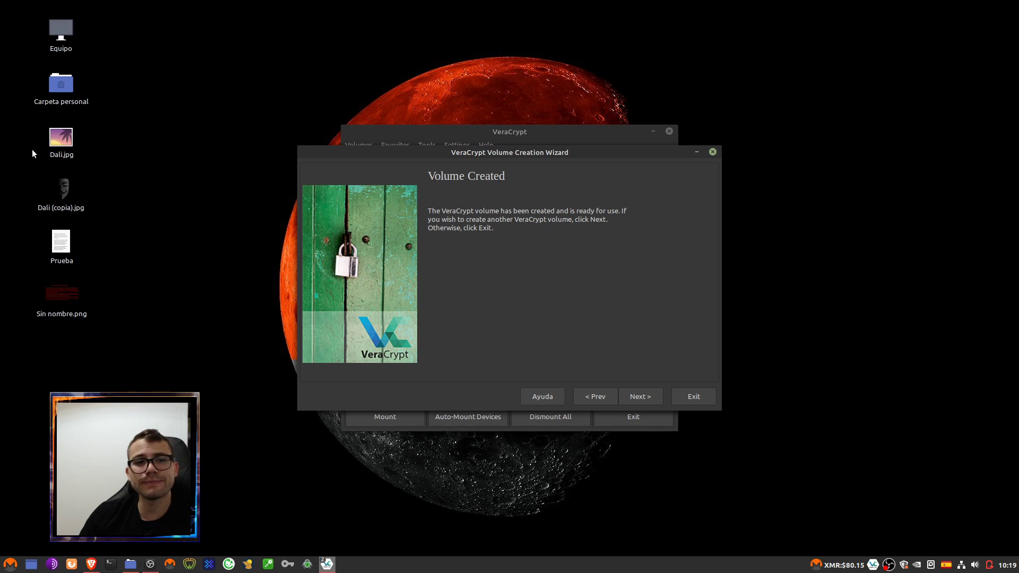
{"action": "left_click", "coordinate": [693, 394]}
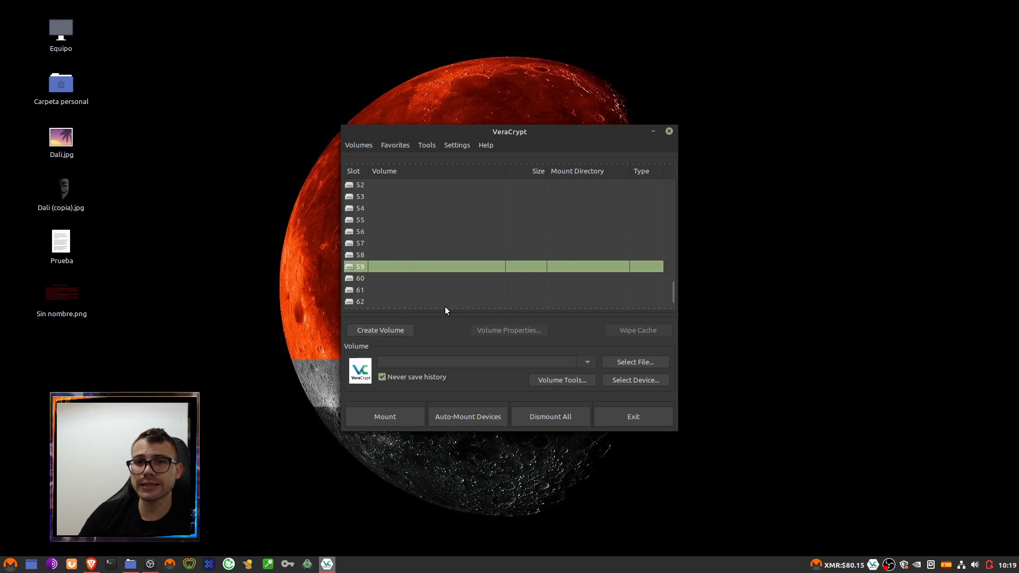
{"action": "left_click", "coordinate": [78, 151]}
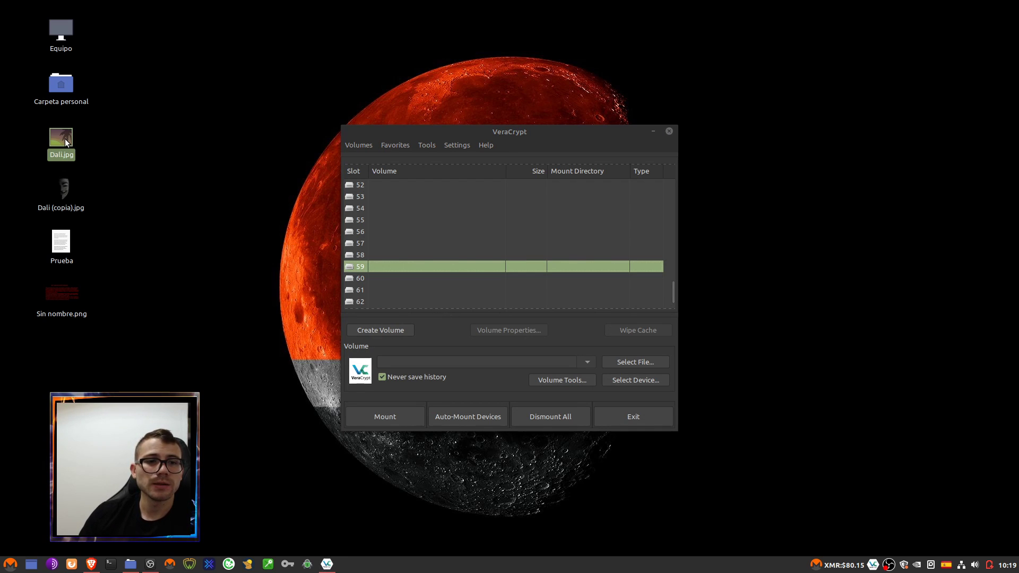
{"action": "left_click", "coordinate": [669, 131]}
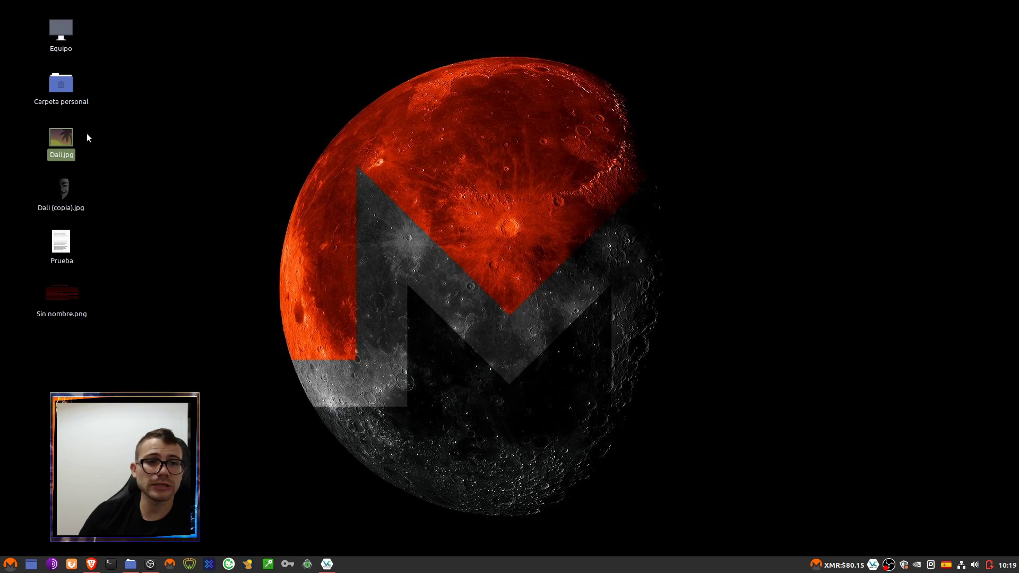
{"action": "left_click", "coordinate": [128, 160]}
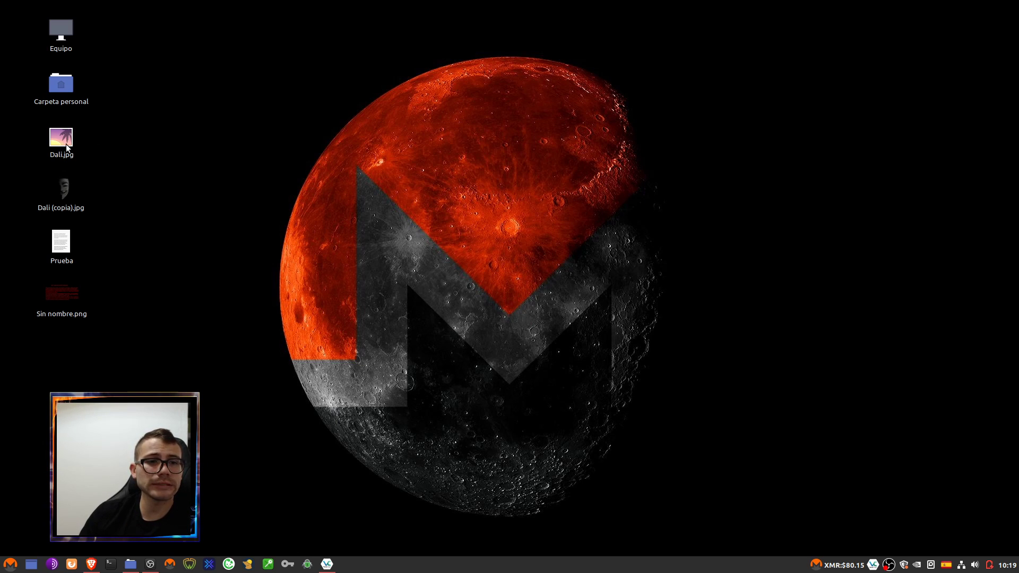
{"action": "right_click", "coordinate": [62, 137]}
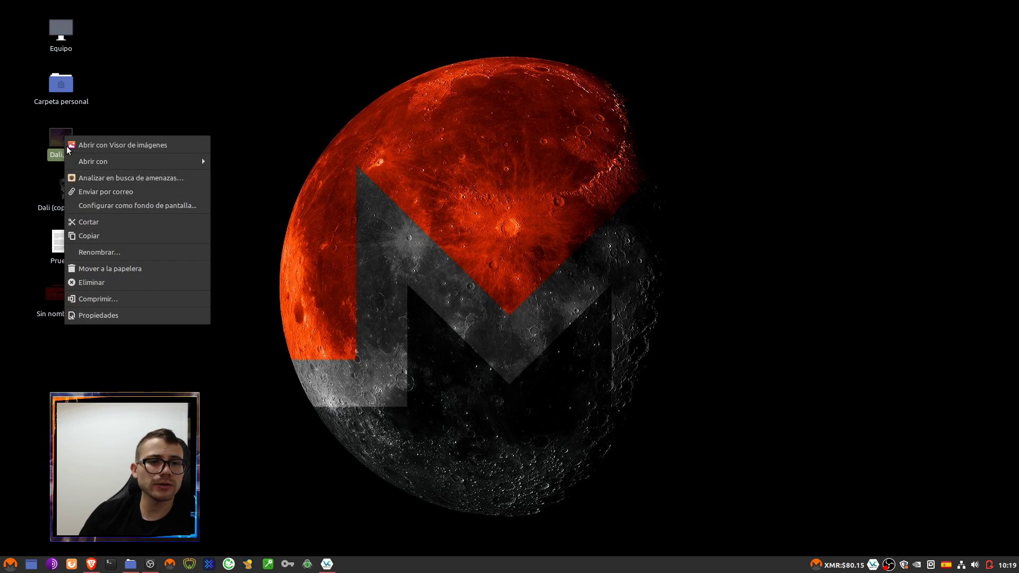
{"action": "left_click", "coordinate": [110, 314]}
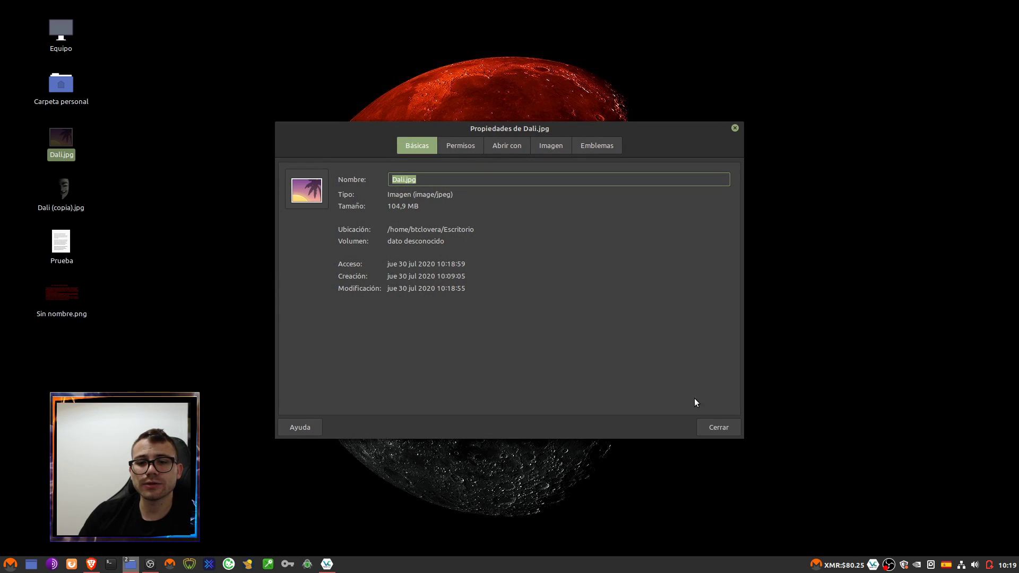
{"action": "left_click", "coordinate": [719, 428]}
{"action": "left_click", "coordinate": [499, 333]}
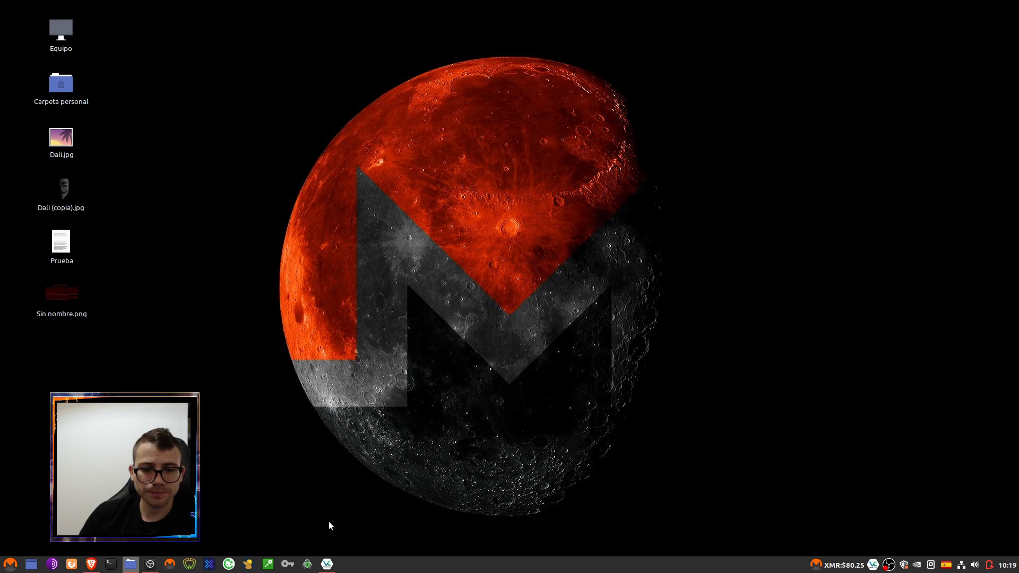
{"action": "left_click", "coordinate": [327, 563]}
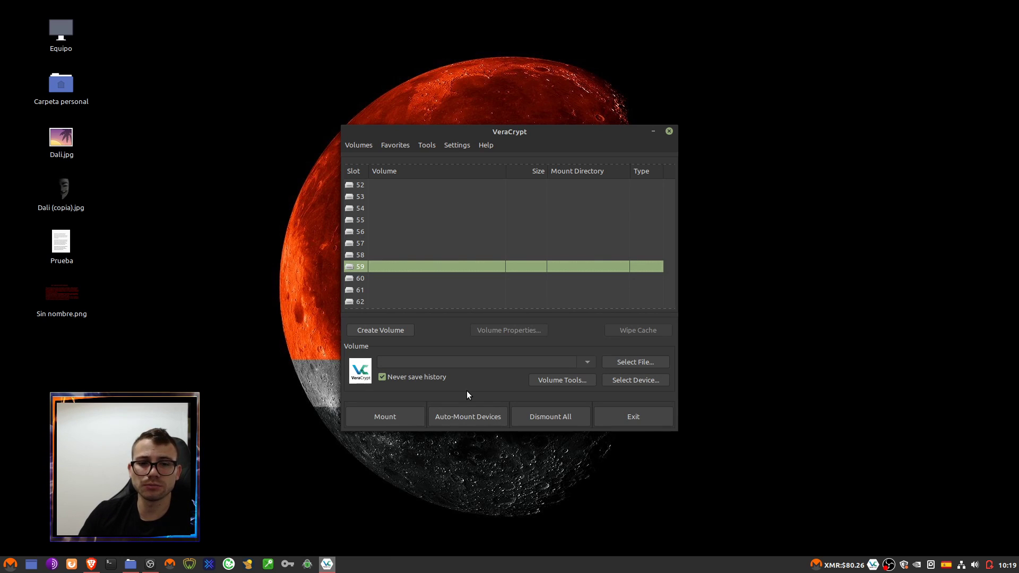
- Select slot 57 and choose Escritorio/Dali.jpg as the volume file
{"action": "left_click", "coordinate": [395, 207]}
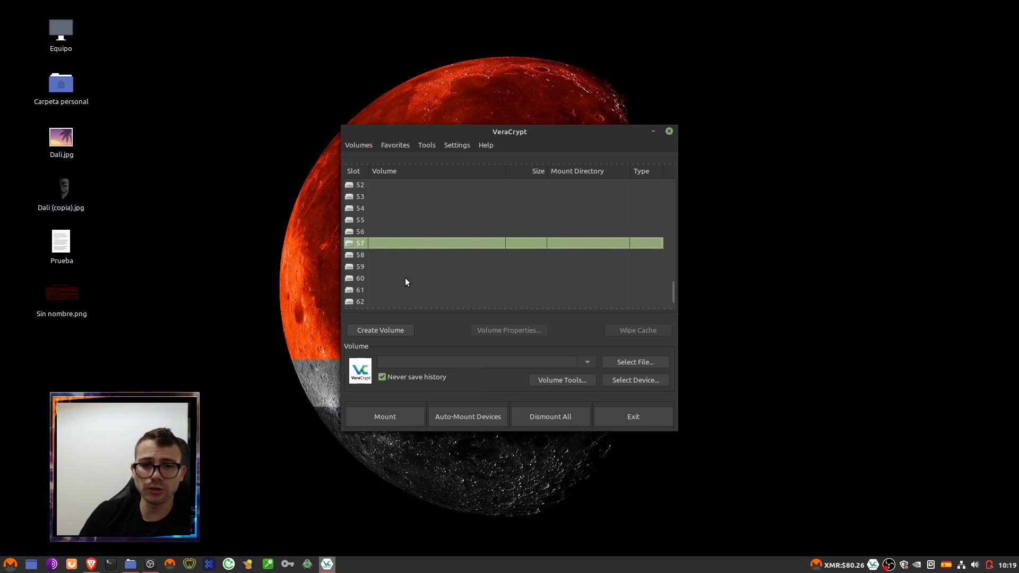
{"action": "left_click", "coordinate": [640, 363]}
{"action": "left_click", "coordinate": [263, 110]}
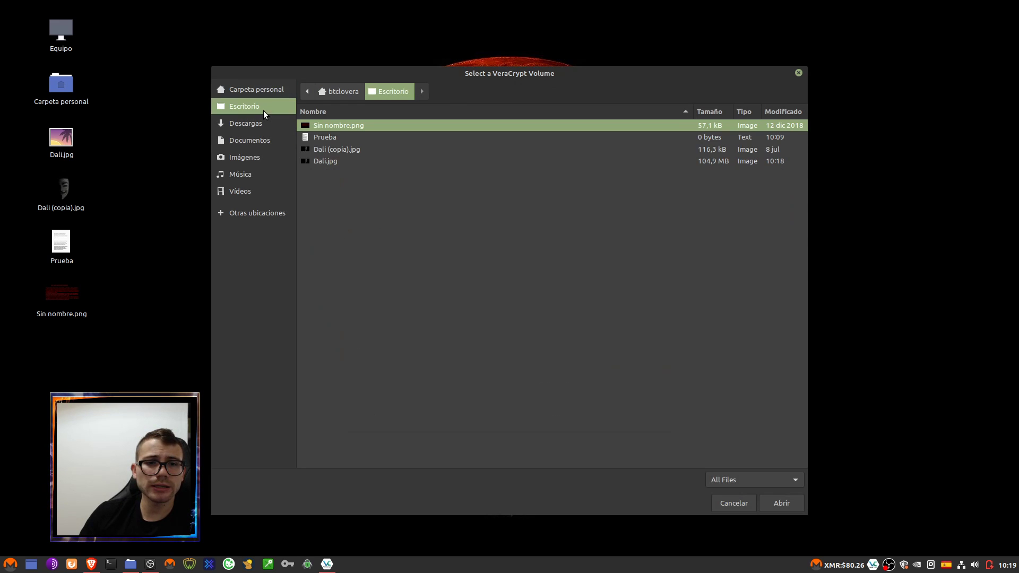
{"action": "left_click", "coordinate": [364, 151]}
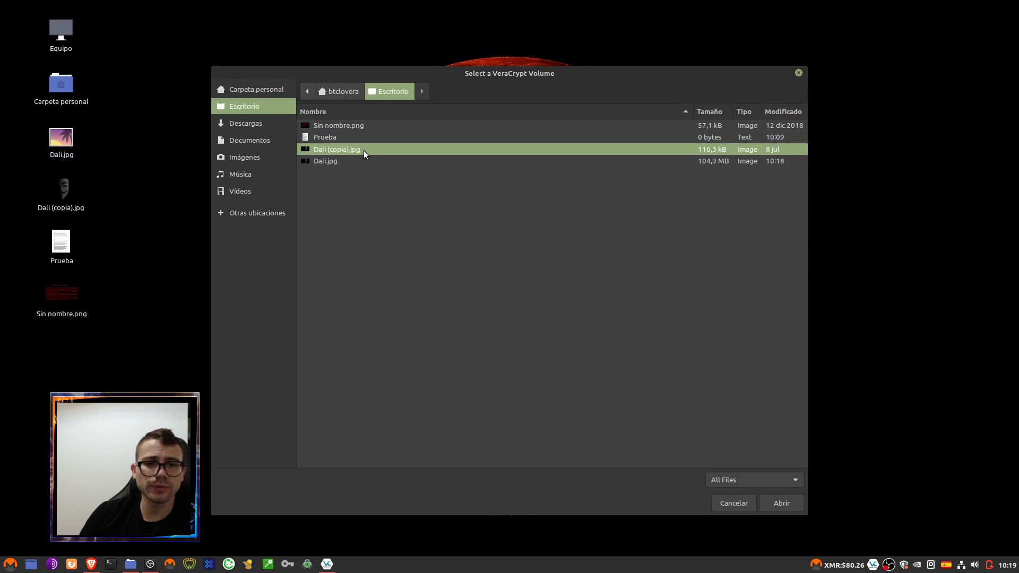
{"action": "left_click", "coordinate": [336, 162]}
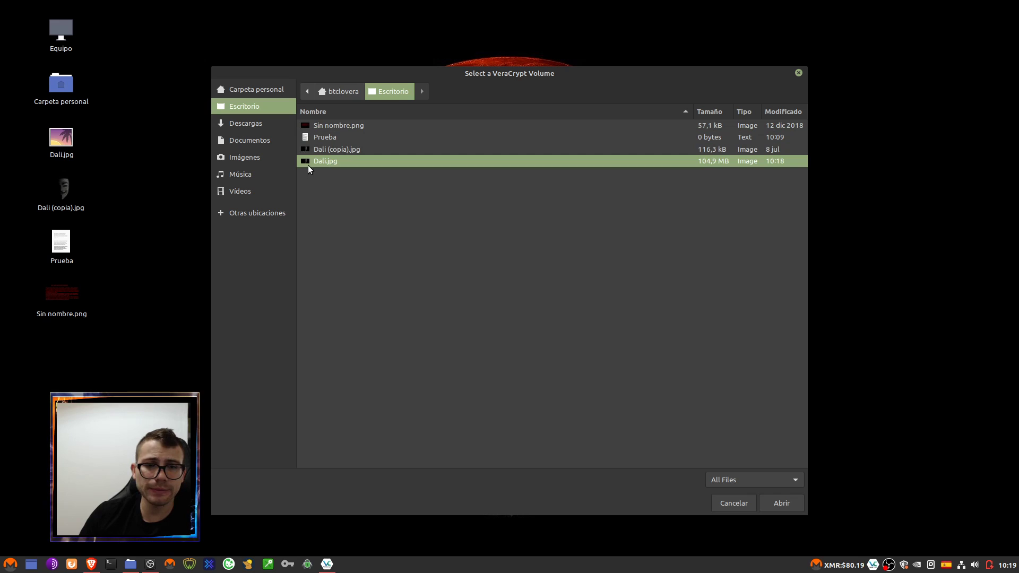
{"action": "left_click", "coordinate": [769, 502]}
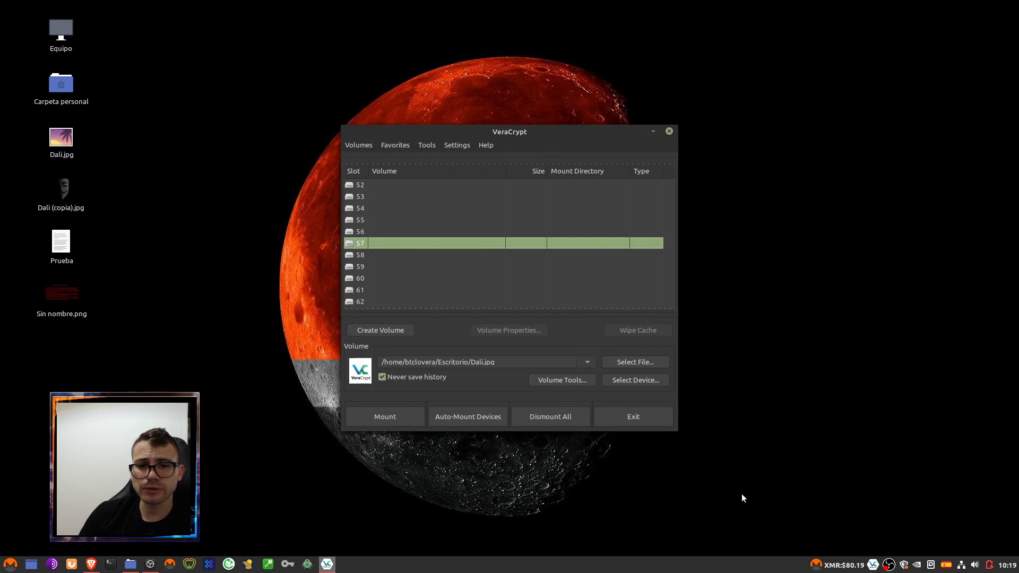
- Mount Dali.jpg by entering the volume password and the administrator password
{"action": "left_click", "coordinate": [398, 418]}
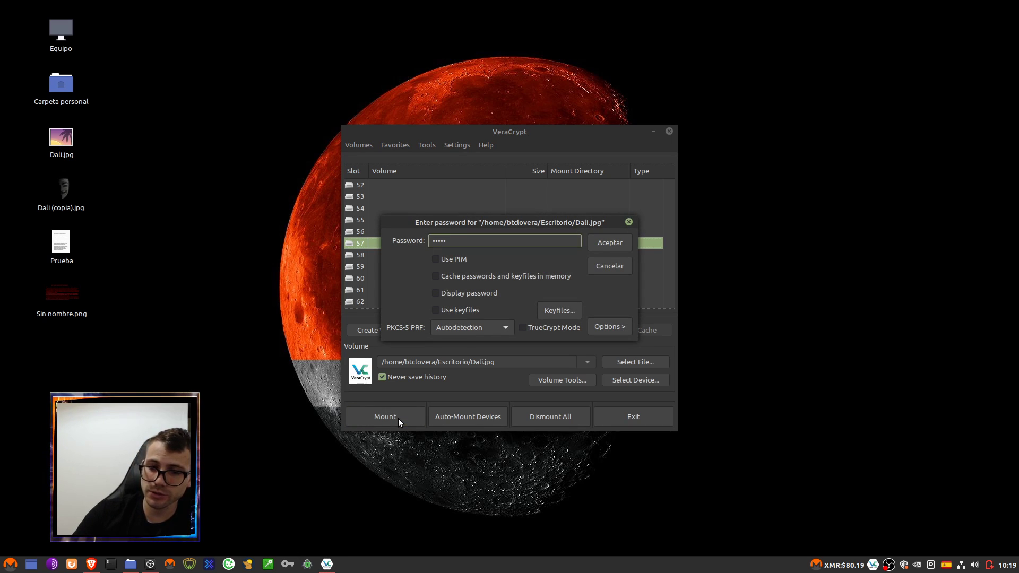
{"action": "left_click", "coordinate": [600, 244]}
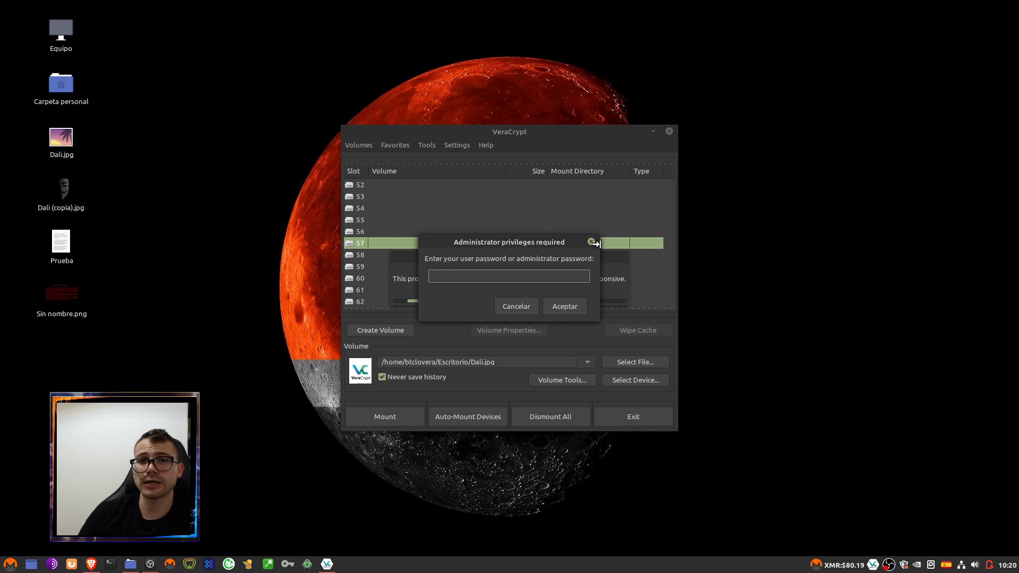
{"action": "type", "text": "•••••••"}
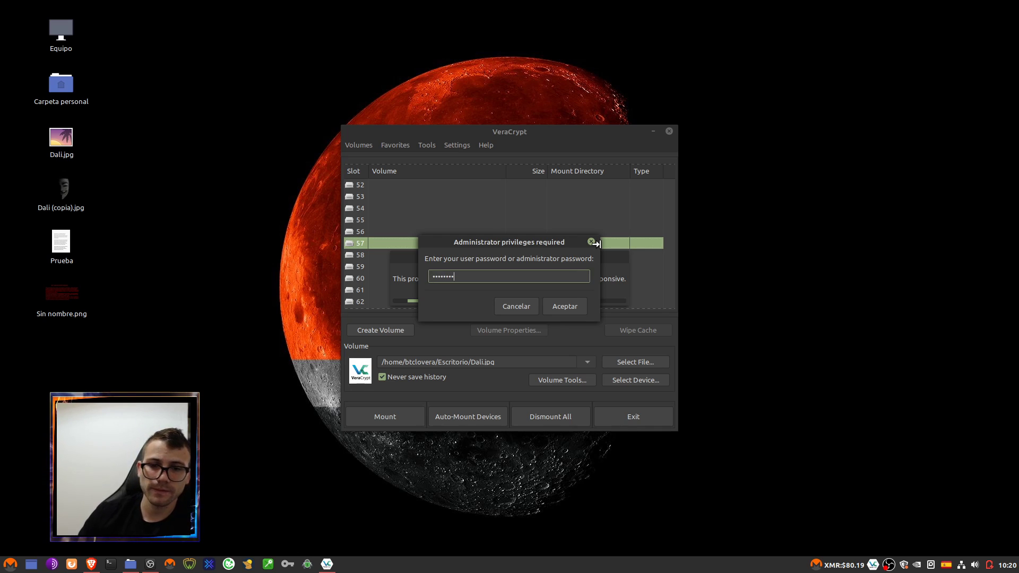
{"action": "left_click", "coordinate": [565, 307]}
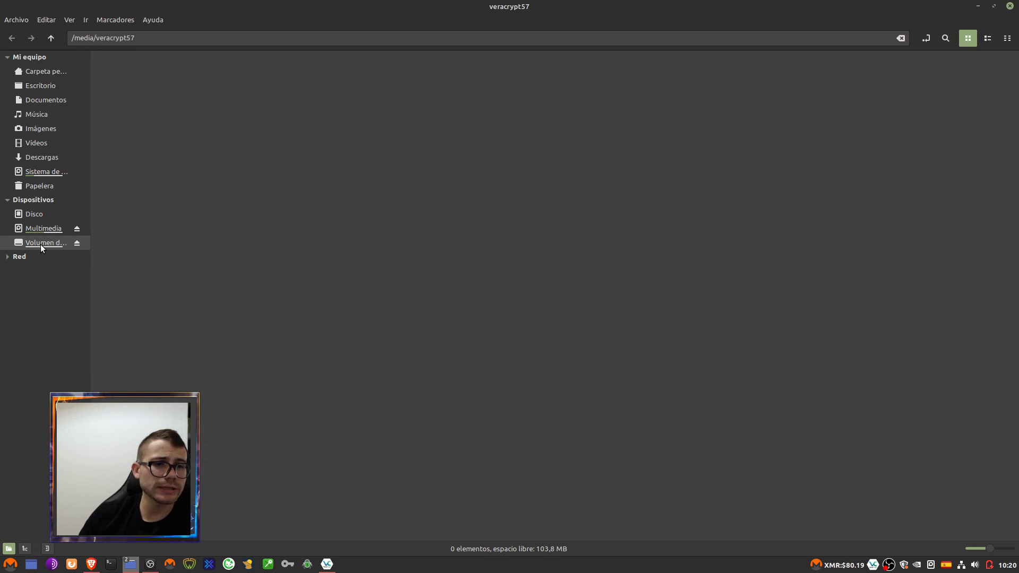
- Create an empty document named BTCLovera in veracrypt57 and open it as text
{"action": "right_click", "coordinate": [426, 196]}
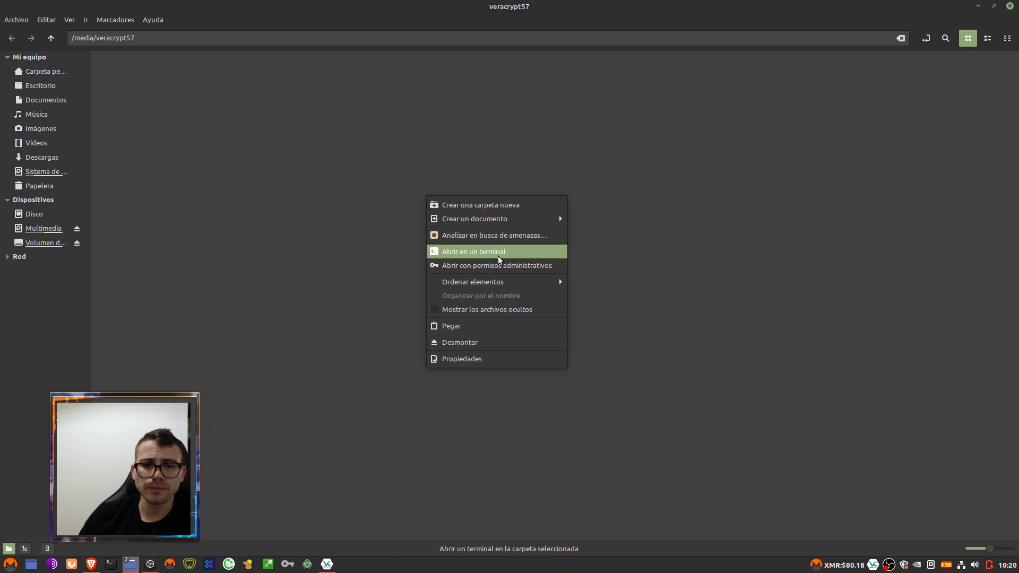
{"action": "mouse_move", "coordinate": [528, 218]}
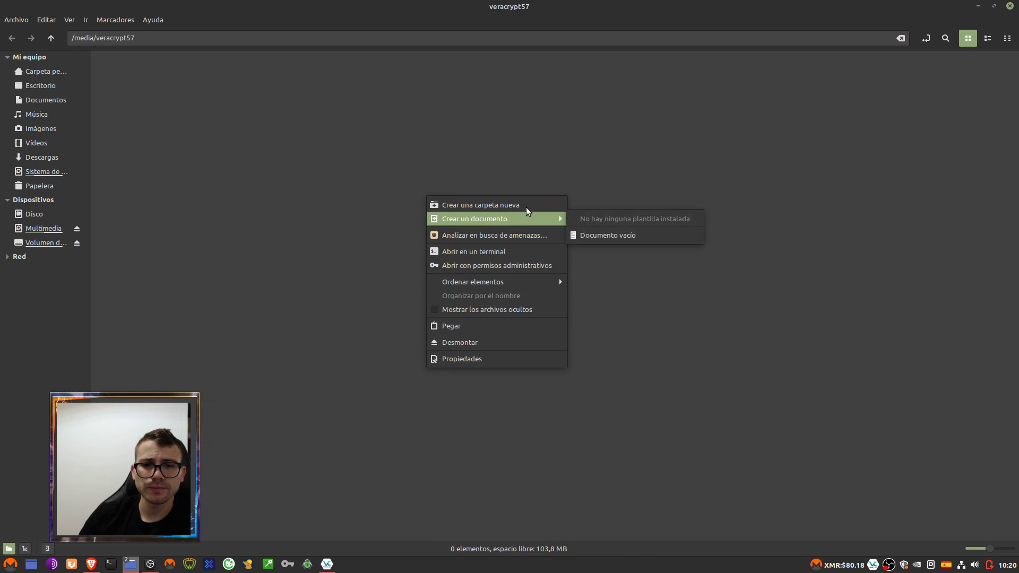
{"action": "left_click", "coordinate": [613, 234]}
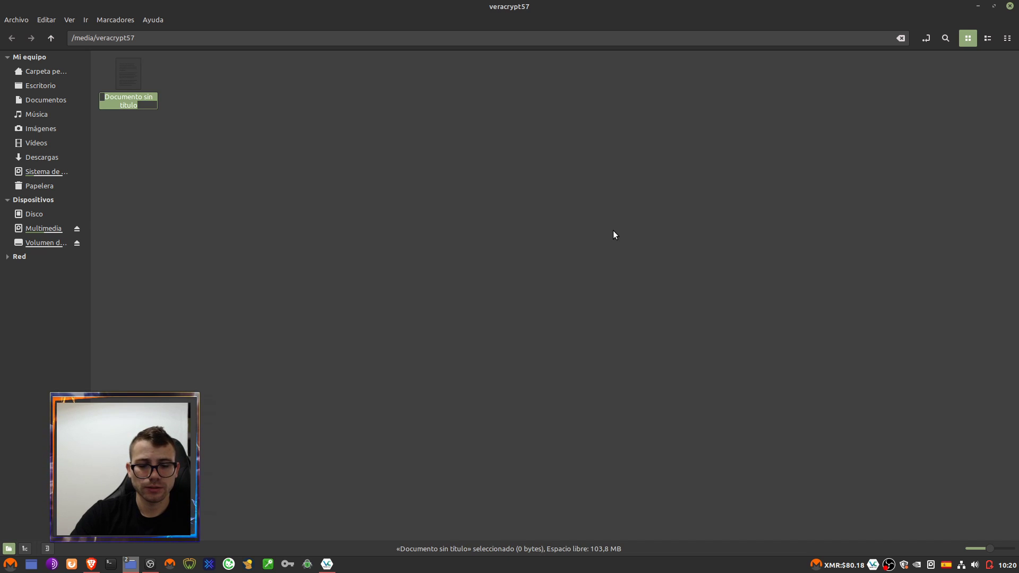
{"action": "type", "text": "BTCLovera"}
{"action": "key", "text": "Return"}
{"action": "double_click", "coordinate": [137, 75]}
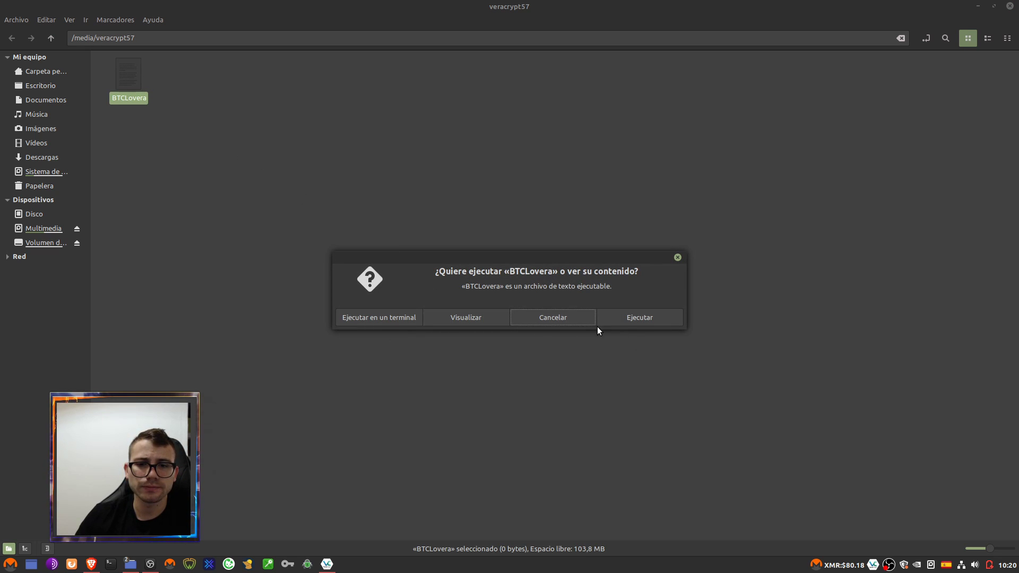
{"action": "left_click", "coordinate": [494, 317]}
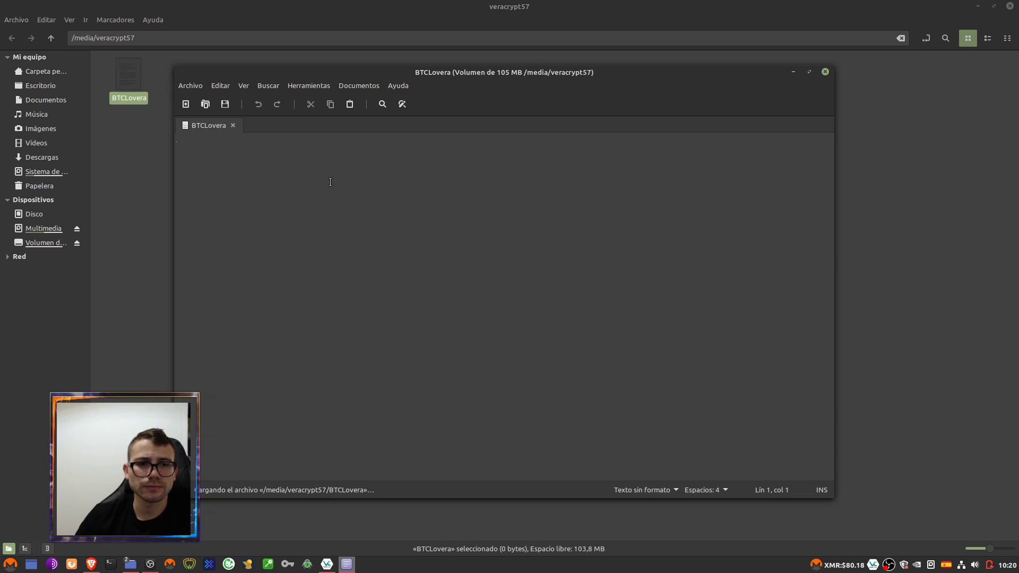
- Write 'BTCLovera' and 'Mantente en bitcoin y Monero' into the file and save it
{"action": "type", "text": "BTCLovera"}
{"action": "key", "text": "Return"}
{"action": "type", "text": "Mantente en vi"}
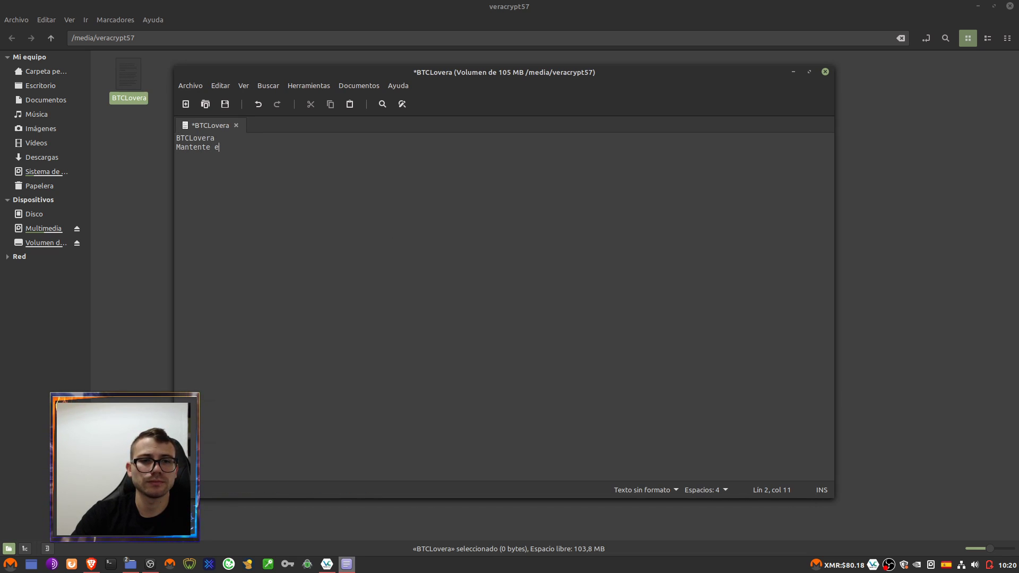
{"action": "key", "text": "BackSpace"}
{"action": "key", "text": "BackSpace"}
{"action": "type", "text": "bitcoin y"}
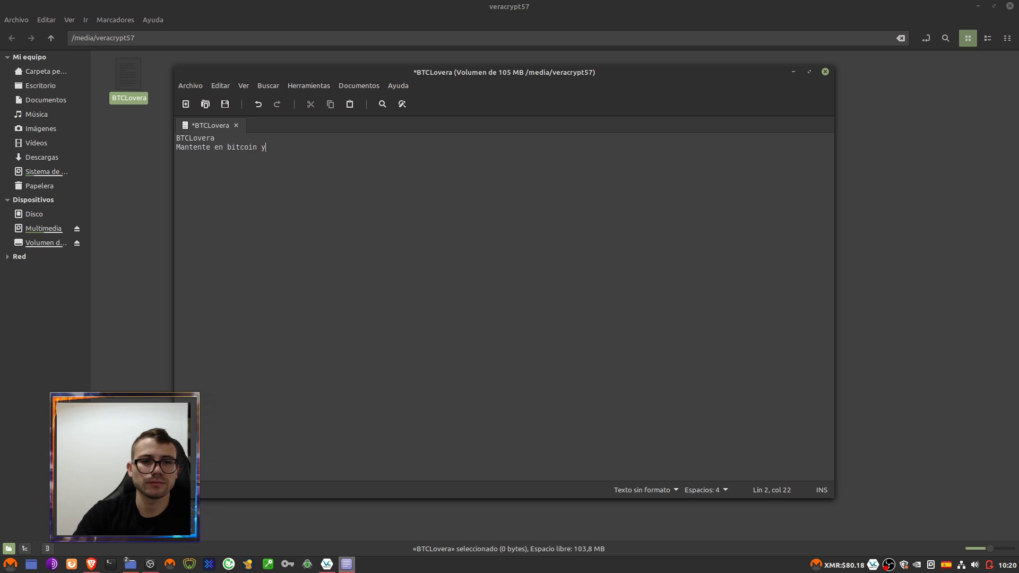
{"action": "type", "text": " Monero"}
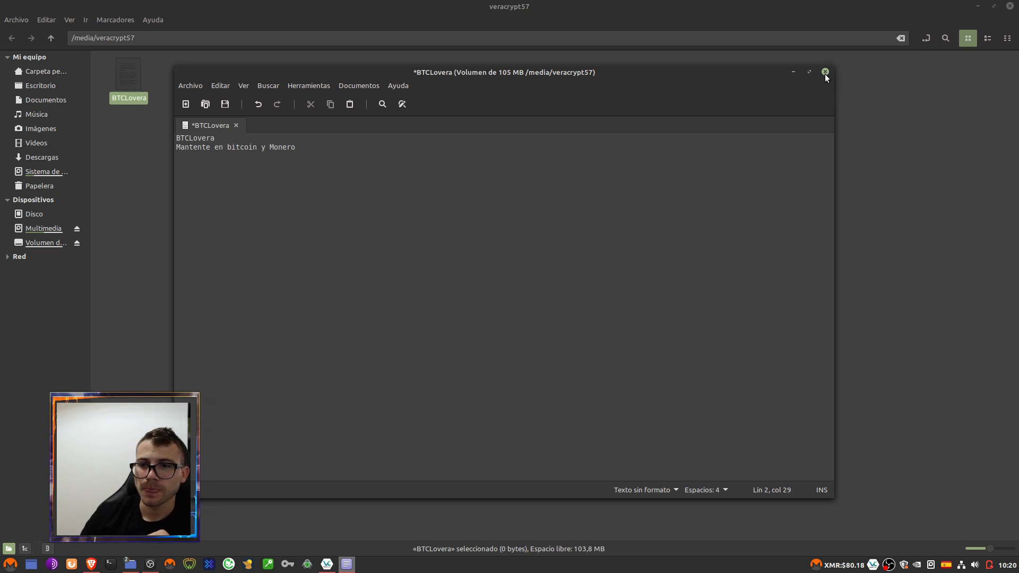
{"action": "left_click", "coordinate": [825, 72]}
{"action": "left_click", "coordinate": [617, 320]}
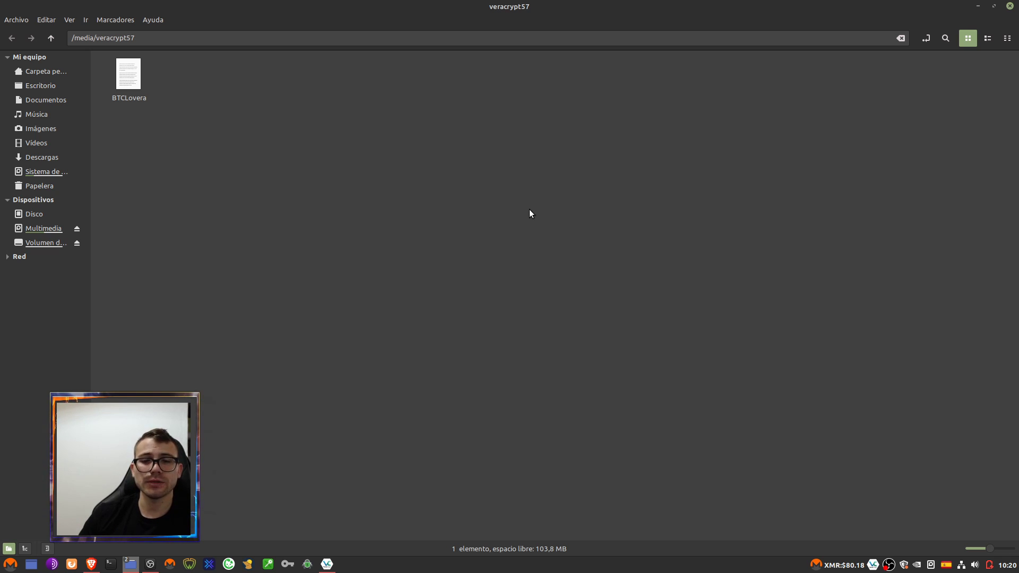
- Reopen BTCLovera to check its text, then close Xed and the volume's folder window
{"action": "double_click", "coordinate": [130, 79]}
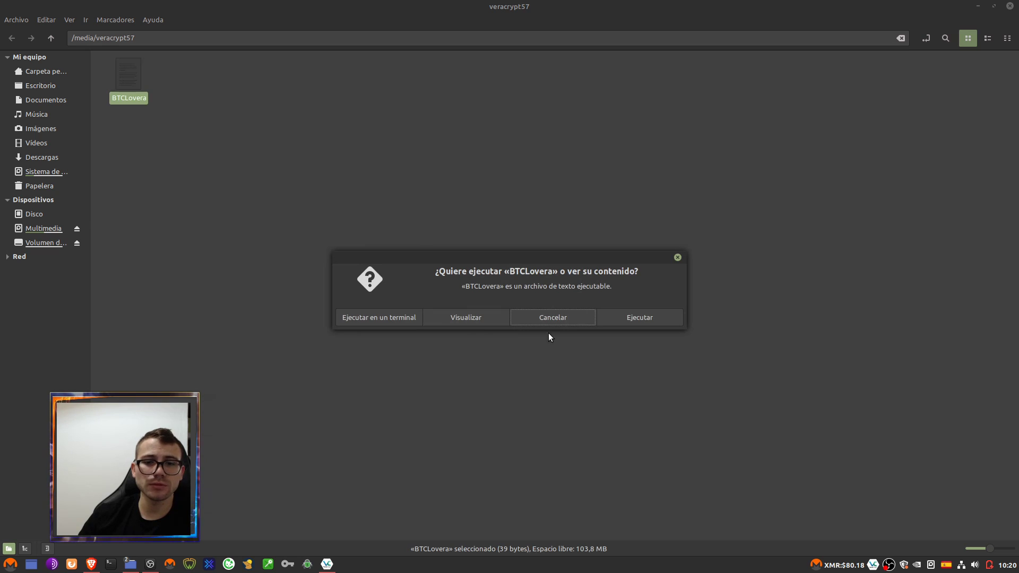
{"action": "left_click", "coordinate": [465, 317]}
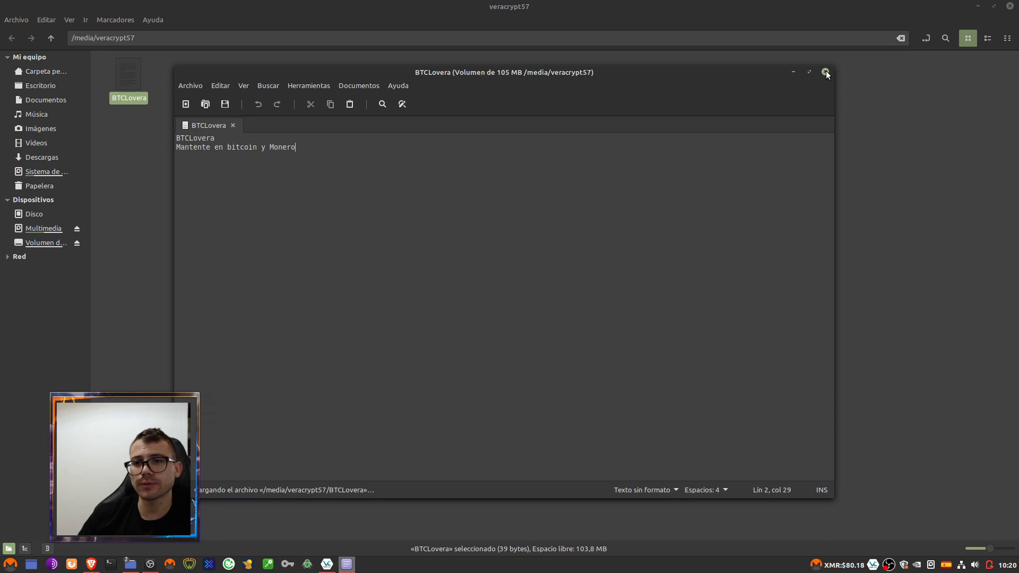
{"action": "left_click", "coordinate": [828, 73]}
{"action": "left_click", "coordinate": [1010, 6]}
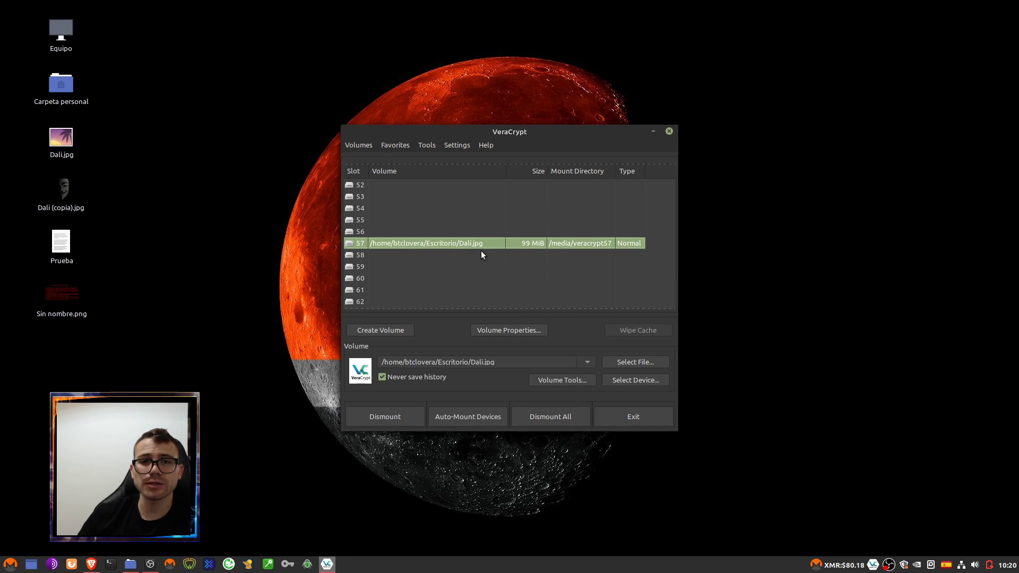
- Dismount slot 57 and remount Escritorio/Dali.jpg there with its password
{"action": "left_click", "coordinate": [405, 415]}
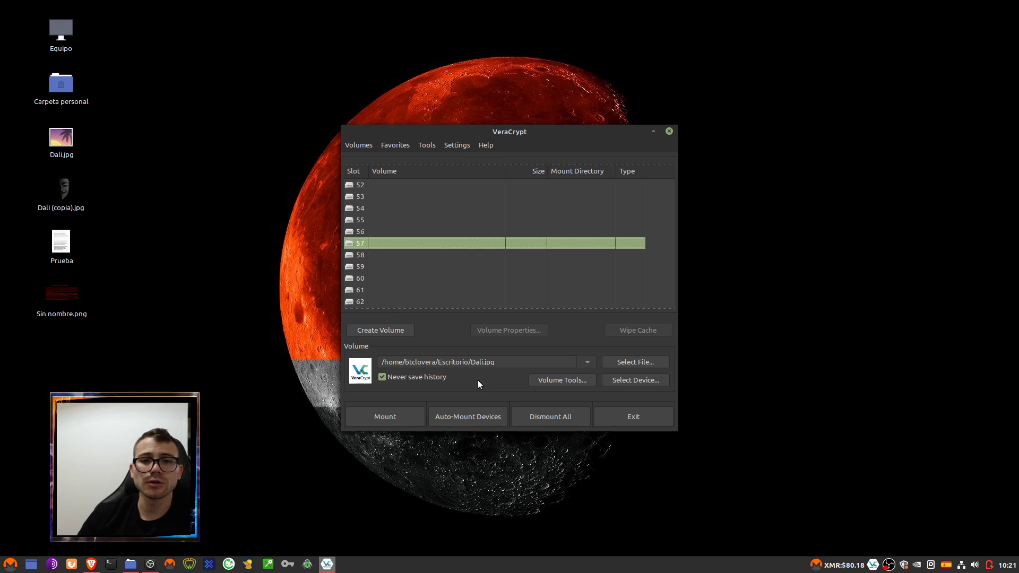
{"action": "left_click", "coordinate": [644, 365]}
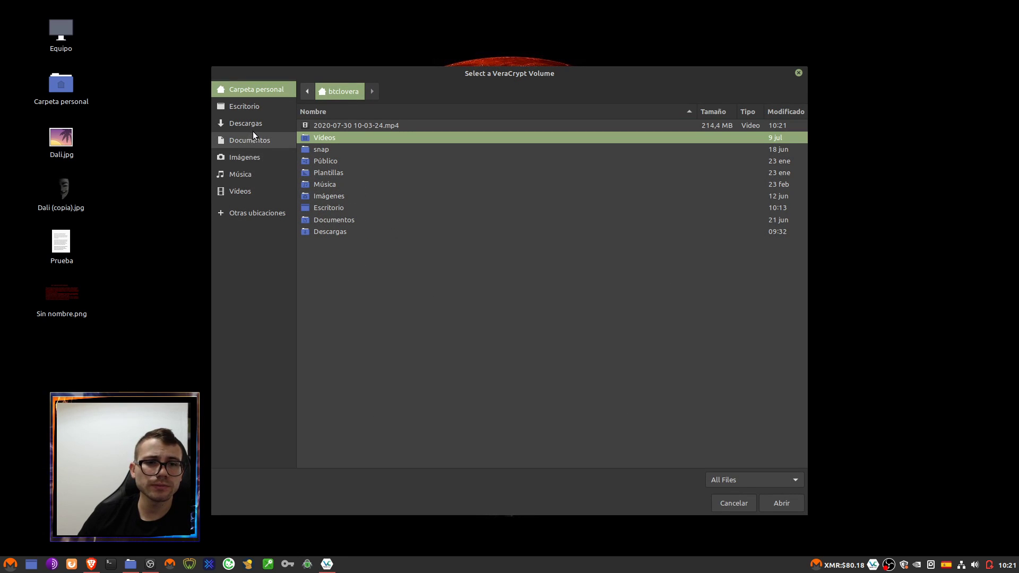
{"action": "left_click", "coordinate": [260, 107]}
{"action": "left_click", "coordinate": [338, 162]}
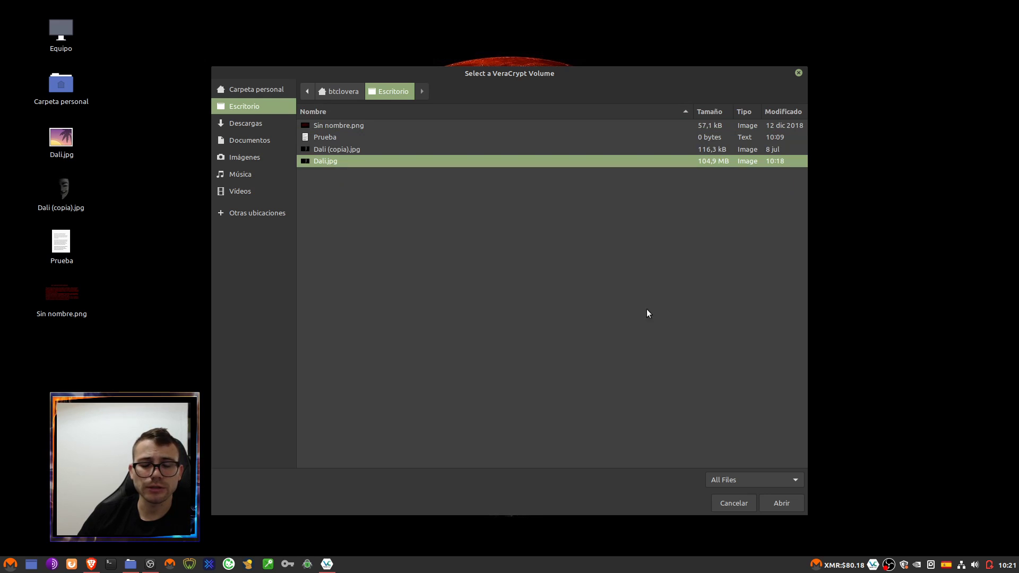
{"action": "left_click", "coordinate": [778, 503]}
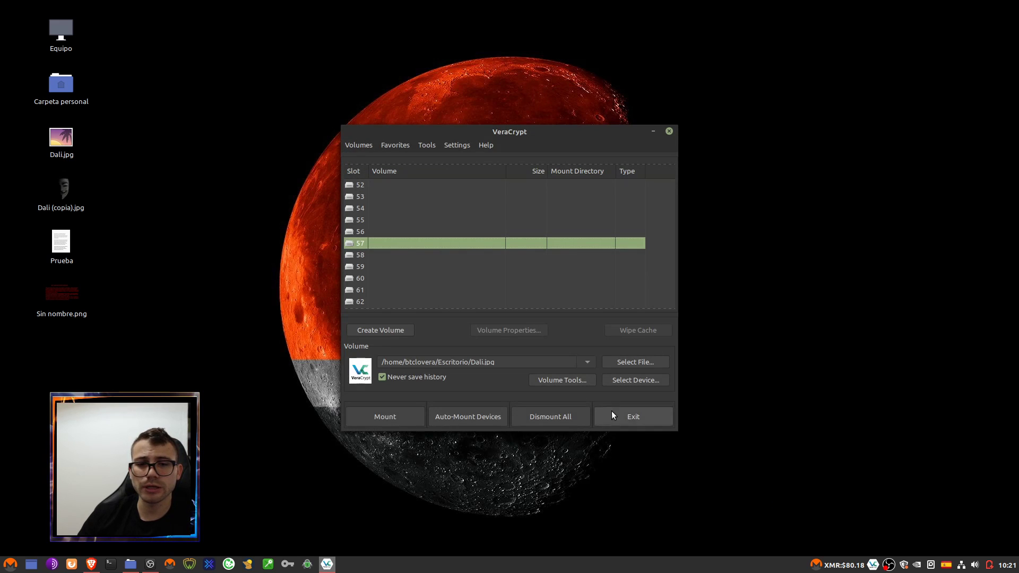
{"action": "left_click", "coordinate": [378, 418]}
{"action": "type", "text": "123"}
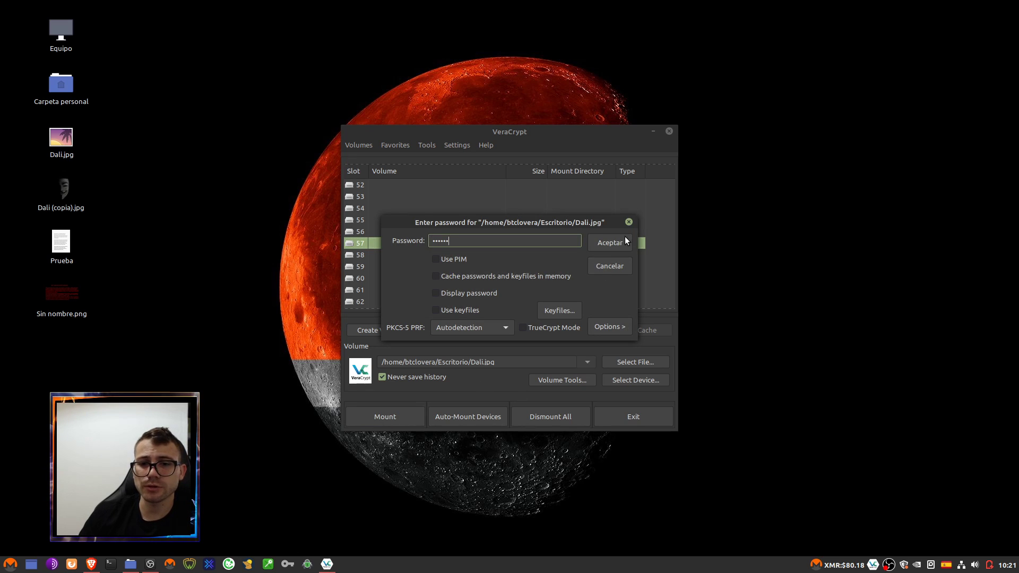
{"action": "left_click", "coordinate": [625, 240]}
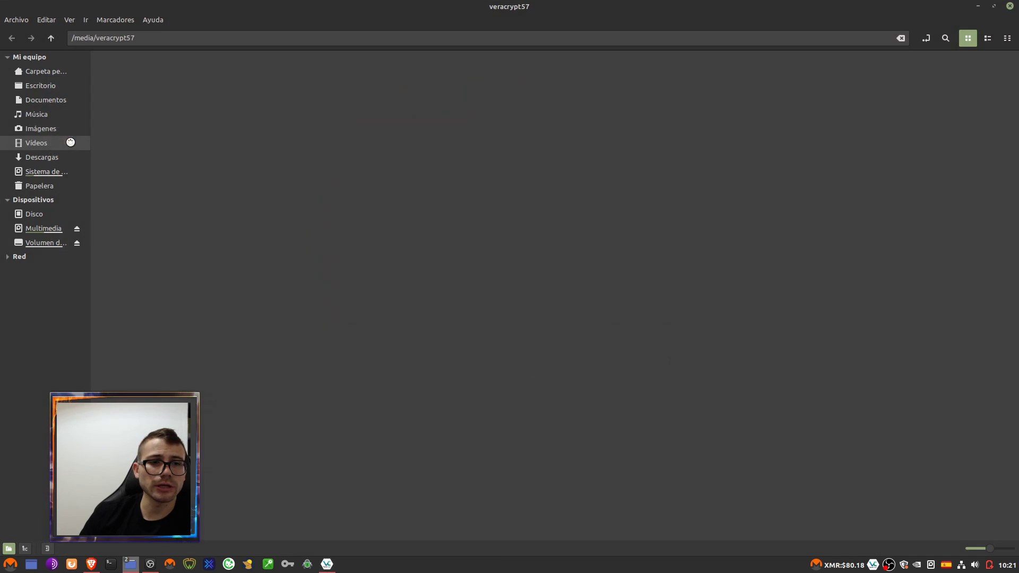
- Open BTCLovera as text to verify it, then close the editor and folder window
{"action": "double_click", "coordinate": [129, 87]}
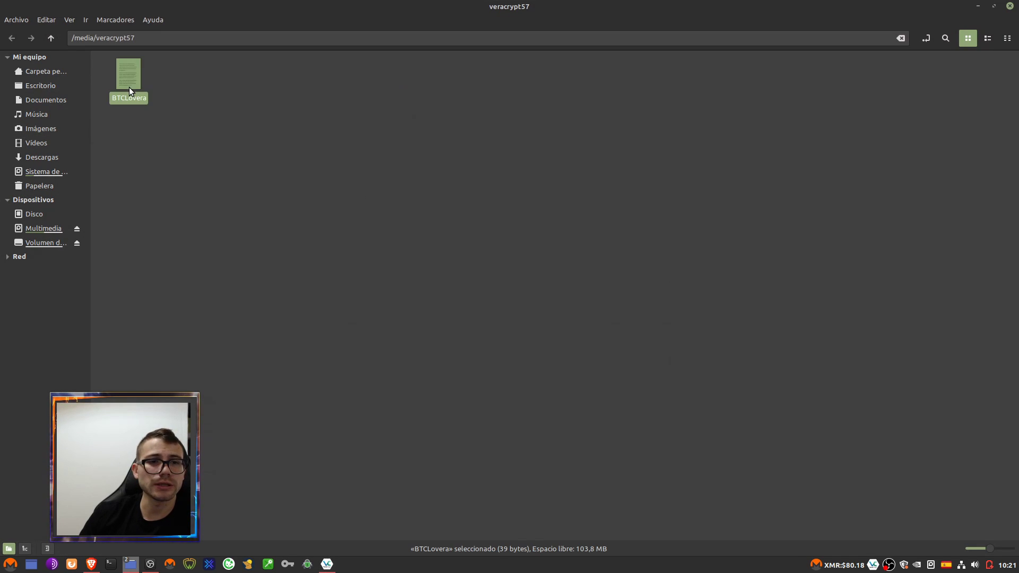
{"action": "left_click", "coordinate": [433, 317]}
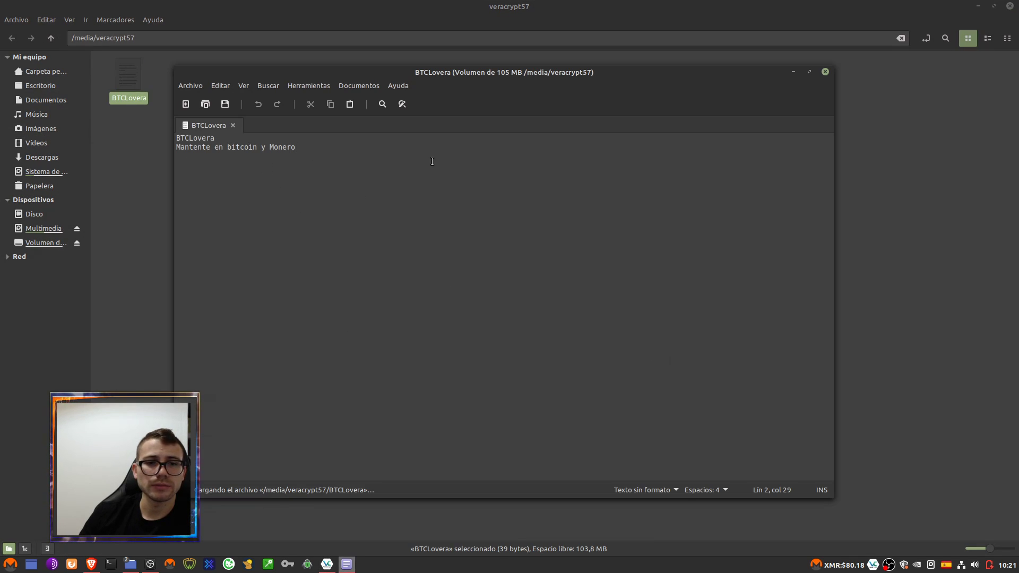
{"action": "left_click", "coordinate": [825, 72]}
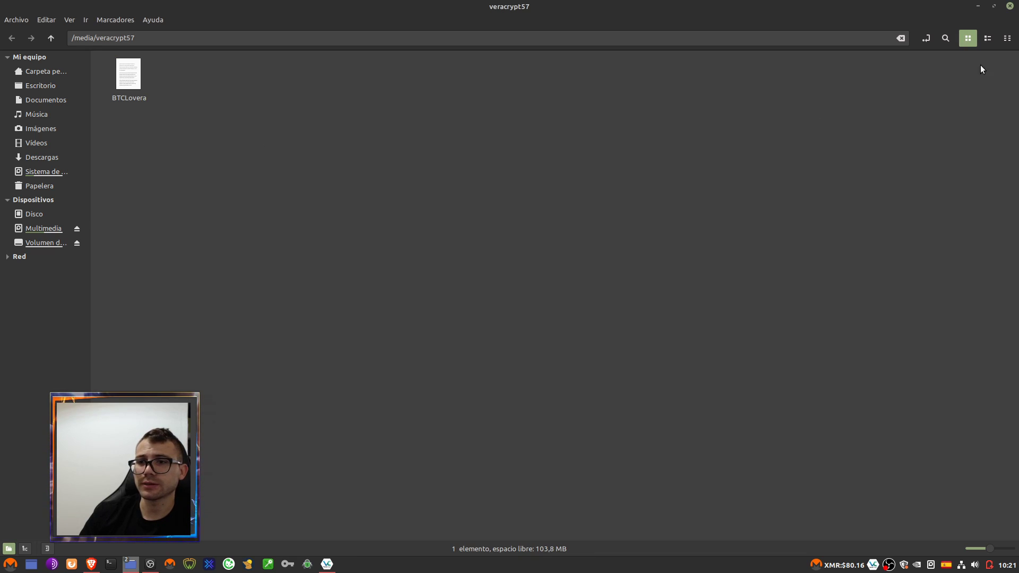
{"action": "left_click", "coordinate": [1010, 6]}
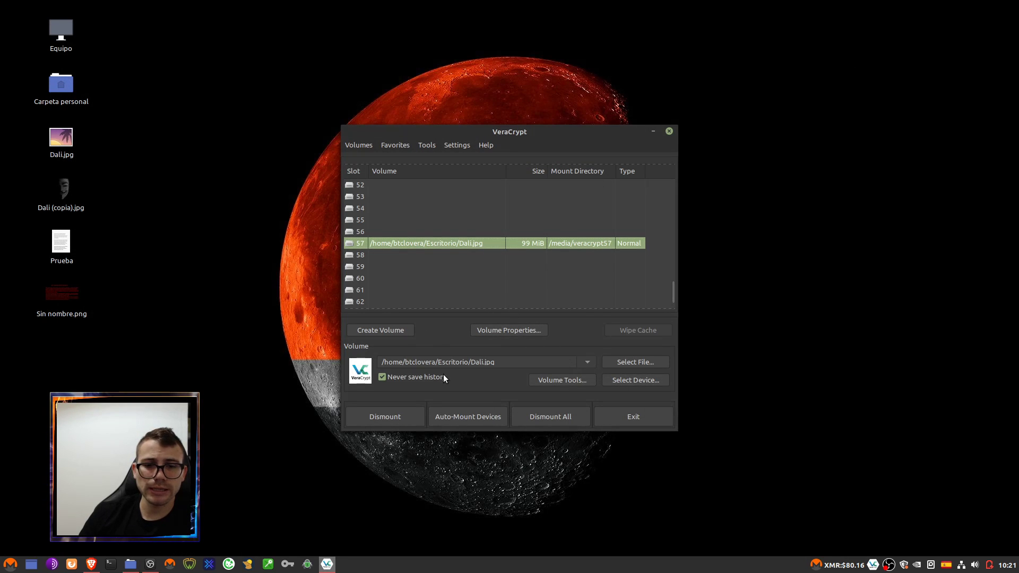
- Dismount Dali.jpg from slot 57 and launch the Create Volume wizard
{"action": "left_click", "coordinate": [391, 418]}
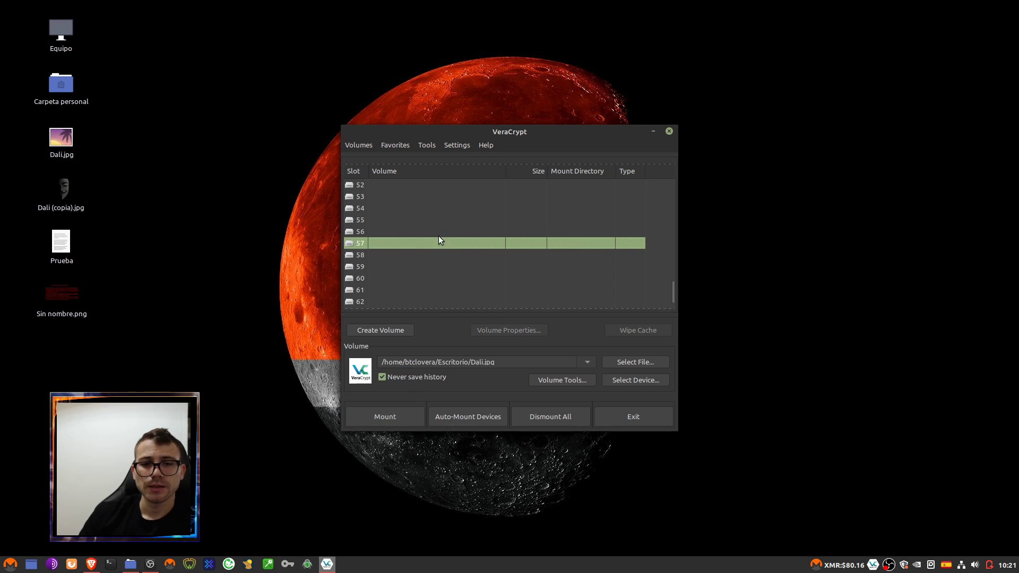
{"action": "left_click", "coordinate": [401, 331]}
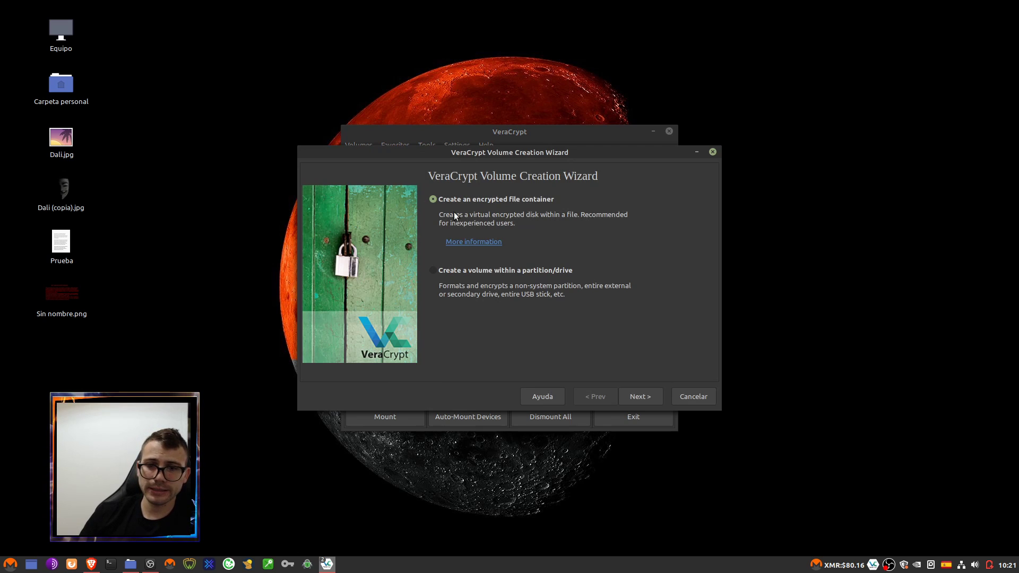
- Choose an encrypted file container of the hidden-volume type
{"action": "left_click", "coordinate": [60, 142]}
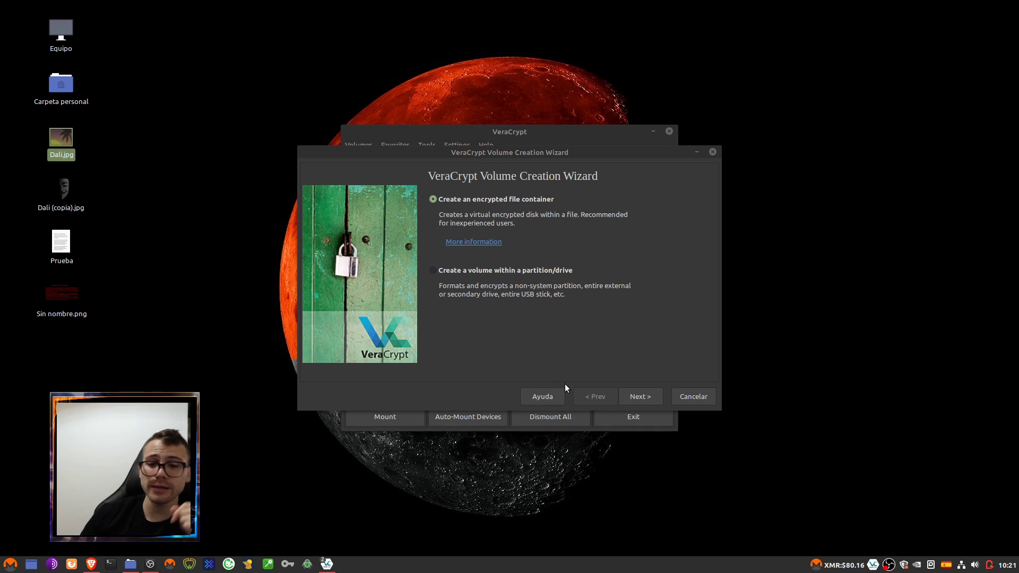
{"action": "left_click", "coordinate": [649, 397]}
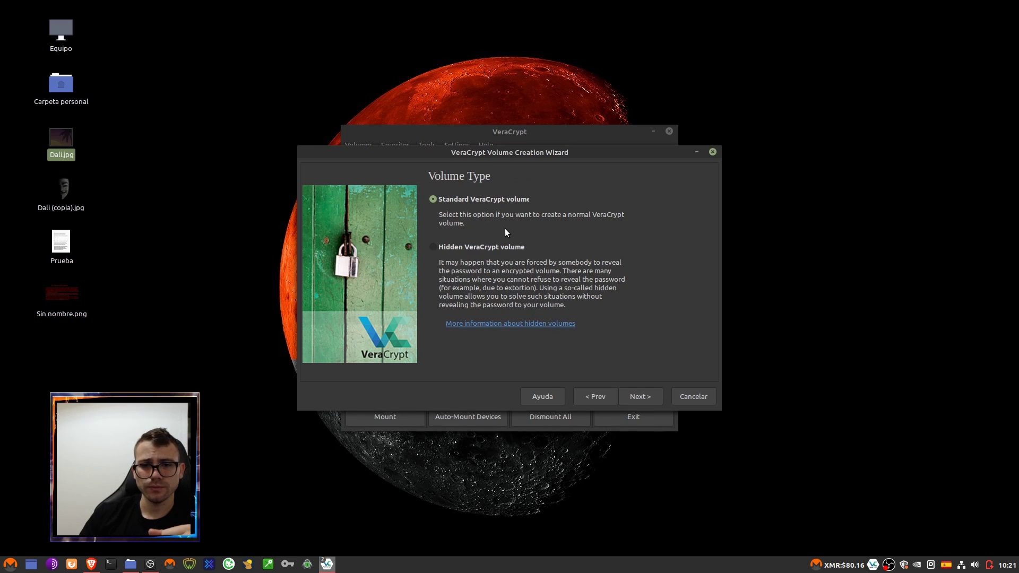
{"action": "left_click", "coordinate": [483, 246]}
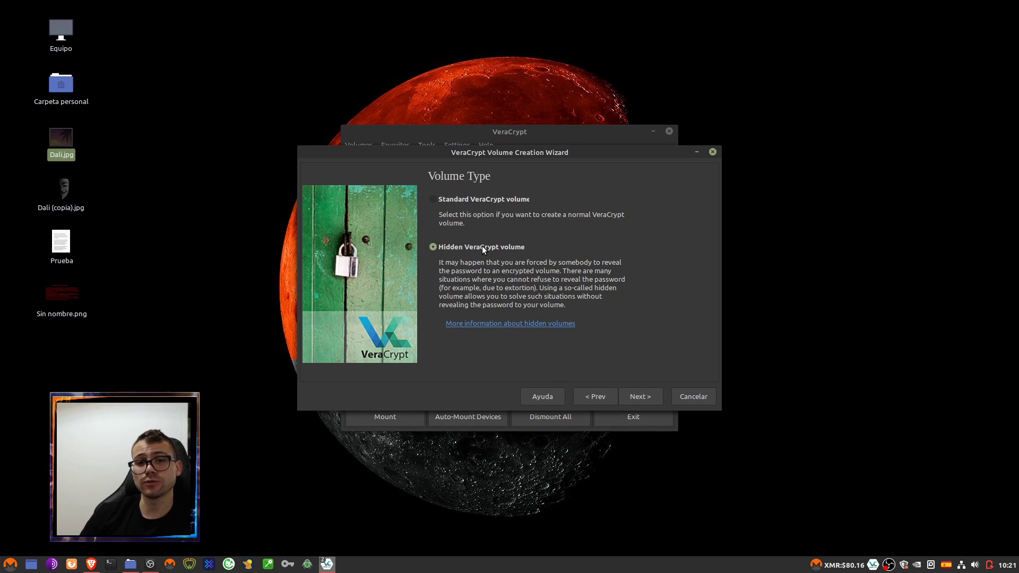
{"action": "left_click", "coordinate": [647, 396]}
- Use Escritorio/Prueba as the container file, replacing it, and continue to encryption options
{"action": "left_click", "coordinate": [697, 201]}
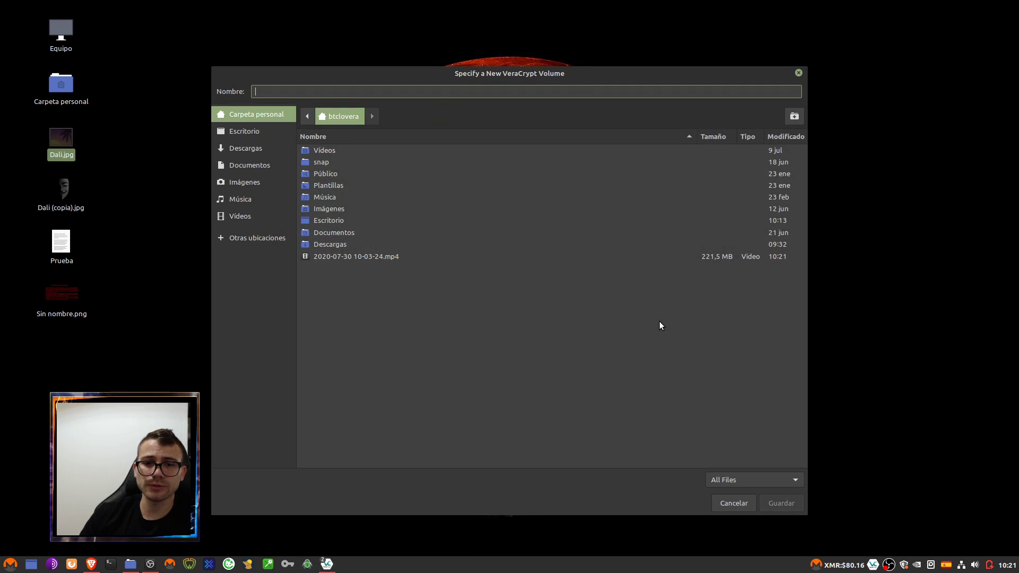
{"action": "left_click", "coordinate": [253, 132]}
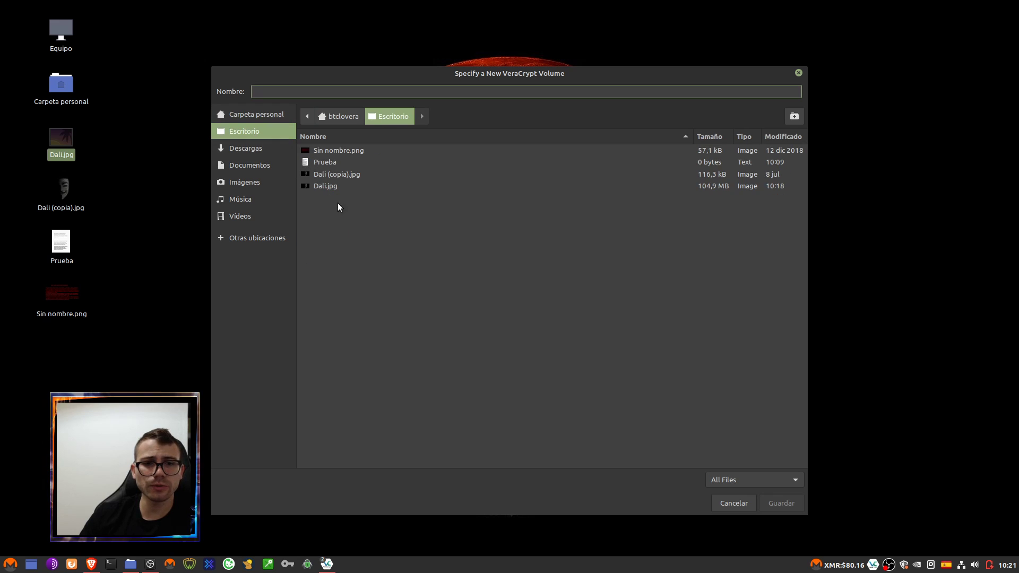
{"action": "left_click", "coordinate": [329, 161]}
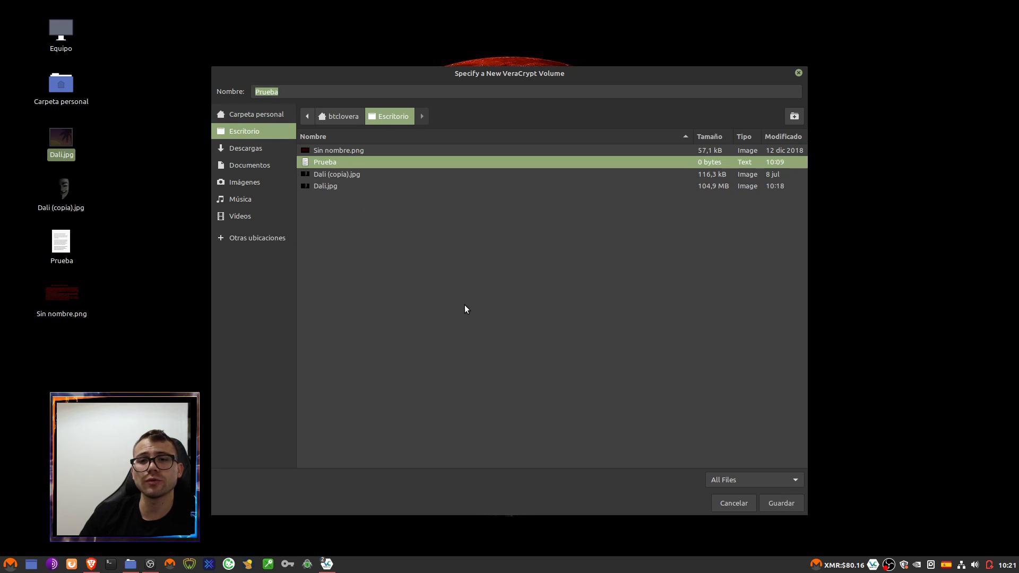
{"action": "left_click", "coordinate": [780, 503]}
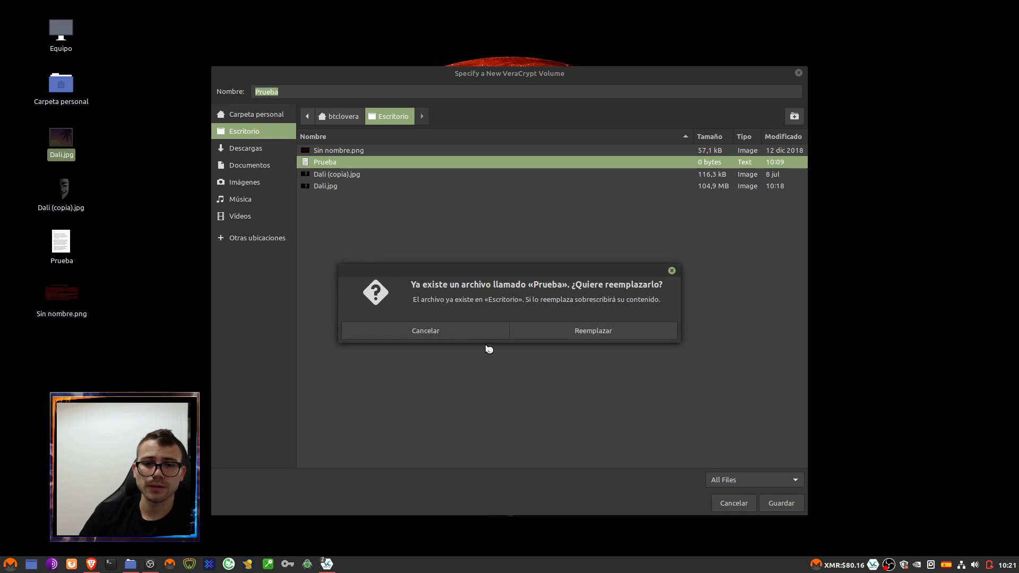
{"action": "left_click", "coordinate": [603, 335]}
{"action": "left_click", "coordinate": [639, 396]}
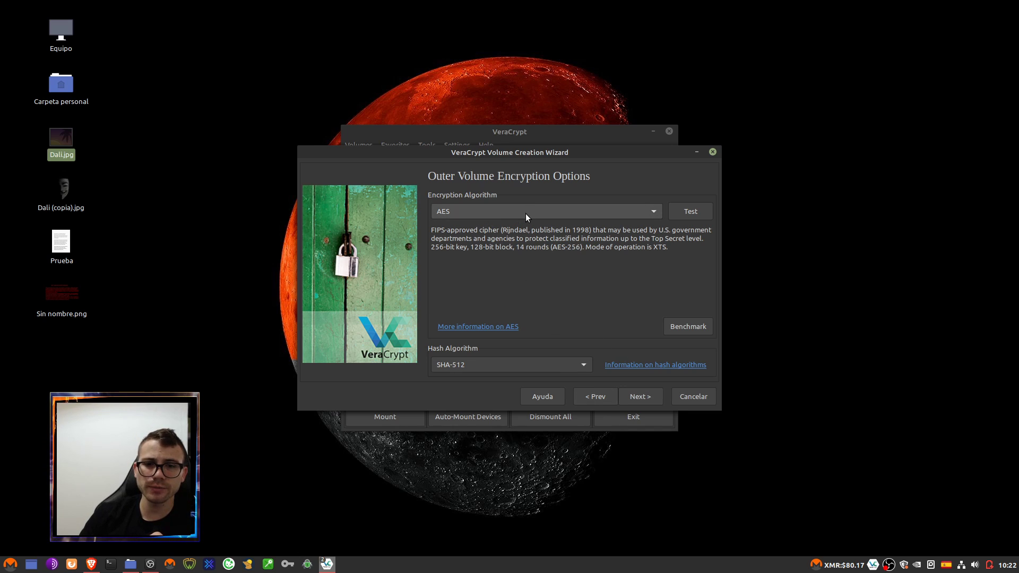
- Keep AES with SHA-512 and set the outer volume size to 100 MiB
{"action": "left_click", "coordinate": [641, 399]}
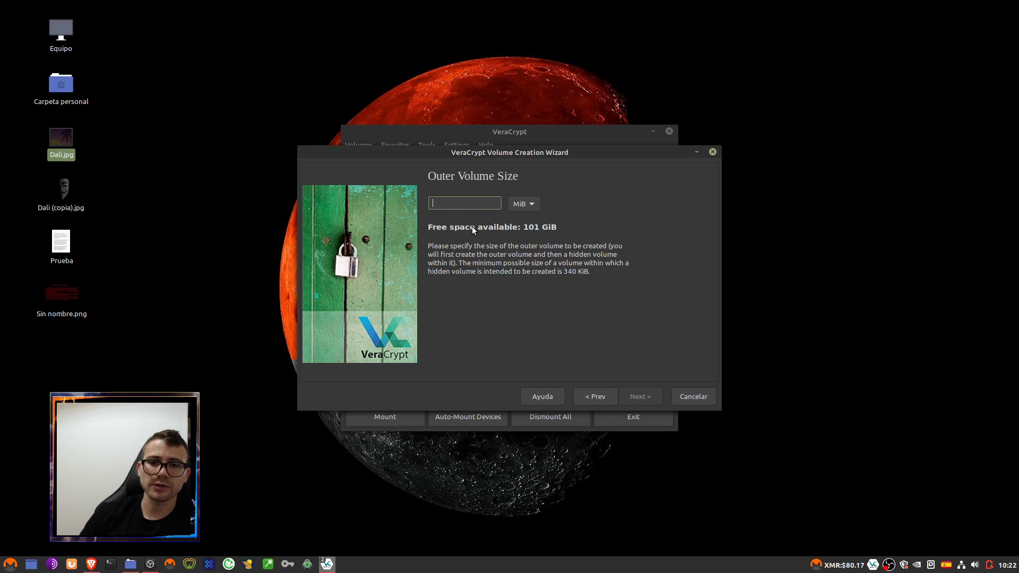
{"action": "type", "text": "200"}
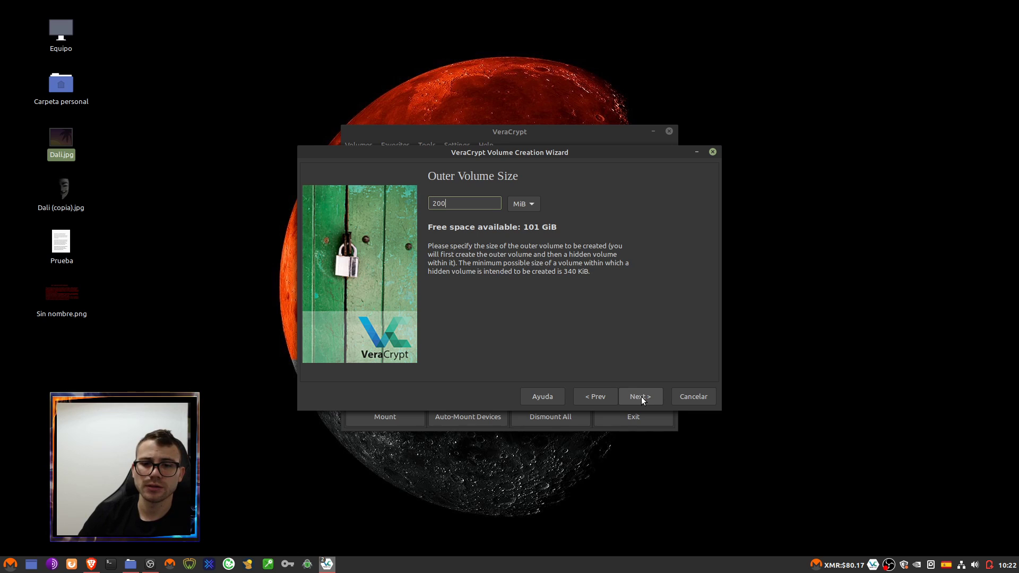
{"action": "left_click_drag", "start_coordinate": [467, 205], "coordinate": [417, 199]}
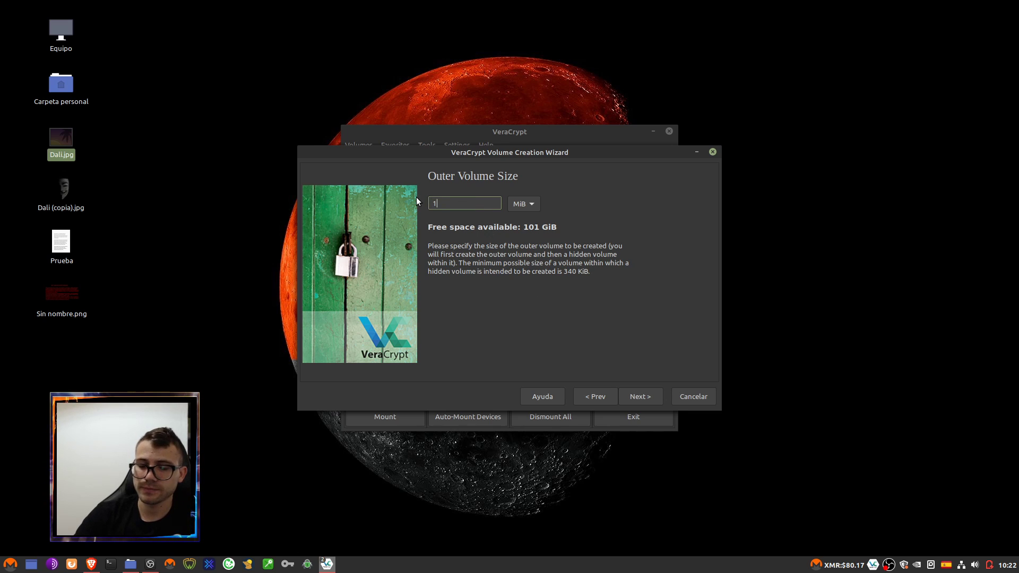
{"action": "left_click", "coordinate": [633, 393]}
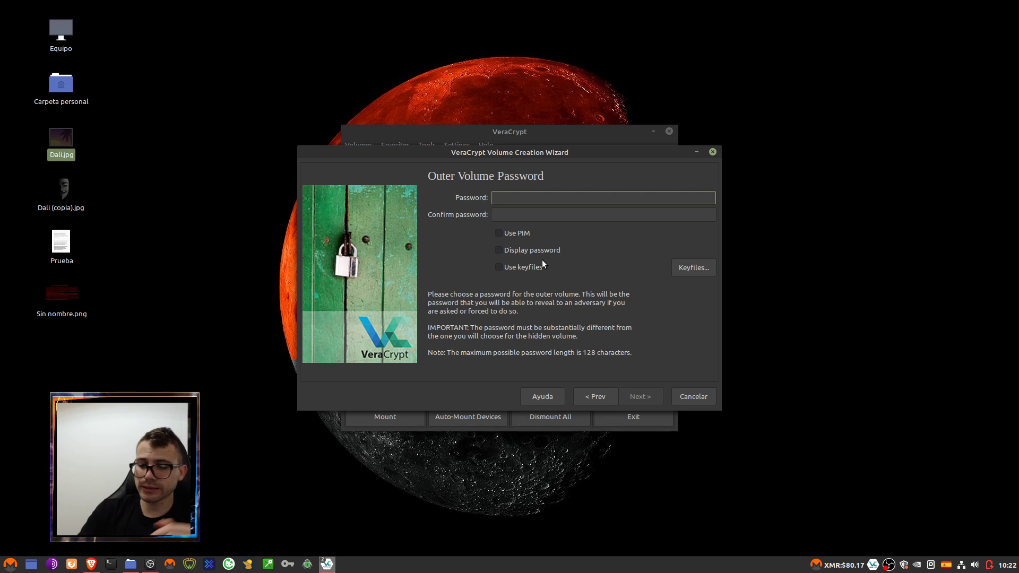
- Enter a short outer volume password in both fields and accept the short-password warning
{"action": "type", "text": "1234"}
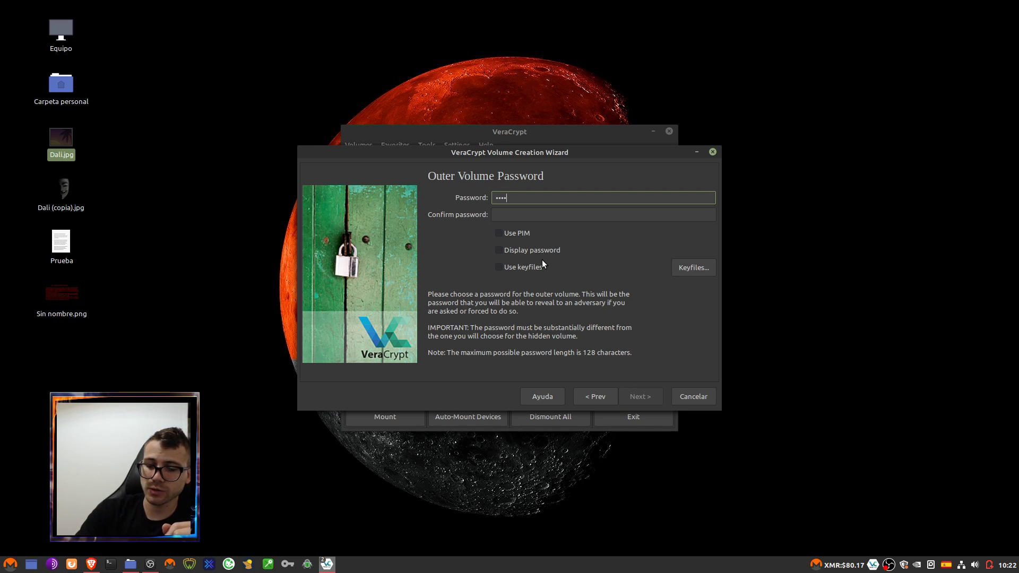
{"action": "left_click", "coordinate": [523, 214]}
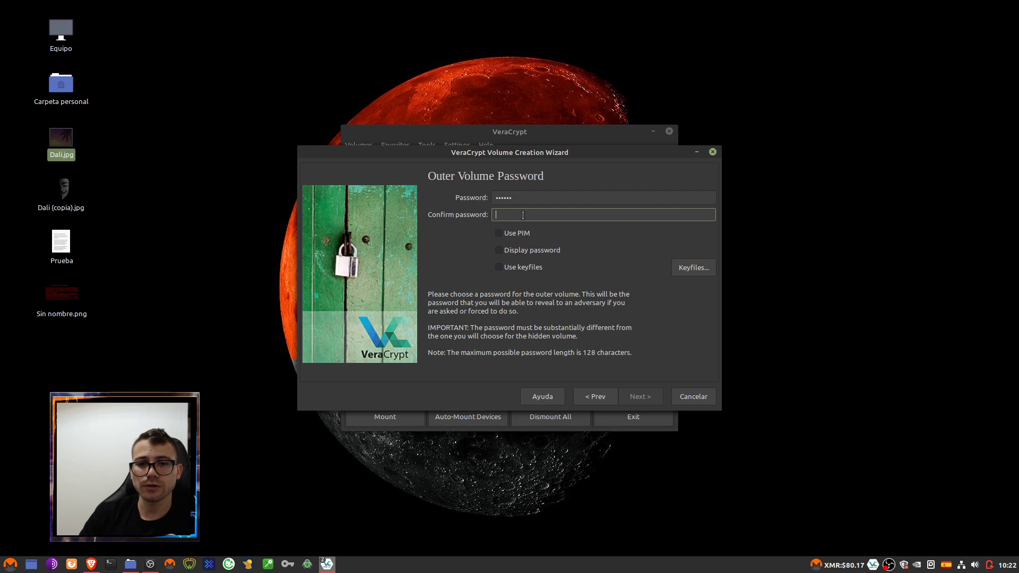
{"action": "type", "text": "123456"}
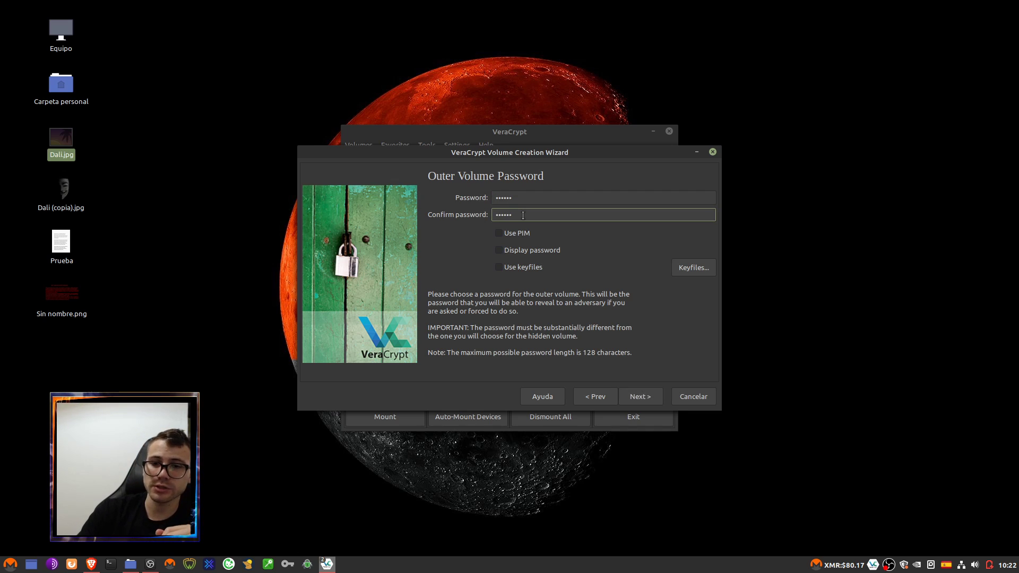
{"action": "left_click", "coordinate": [643, 404]}
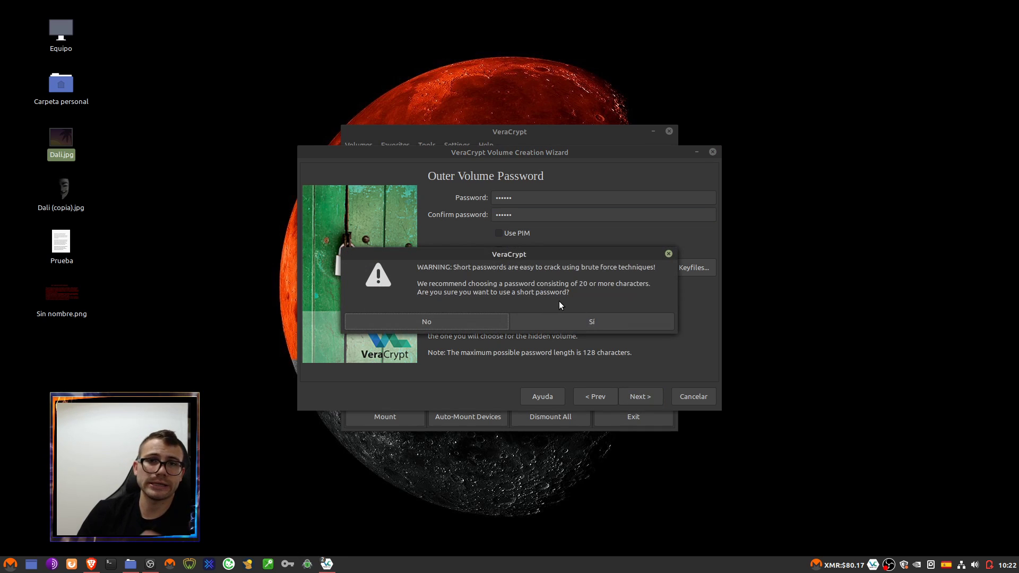
{"action": "left_click", "coordinate": [600, 325]}
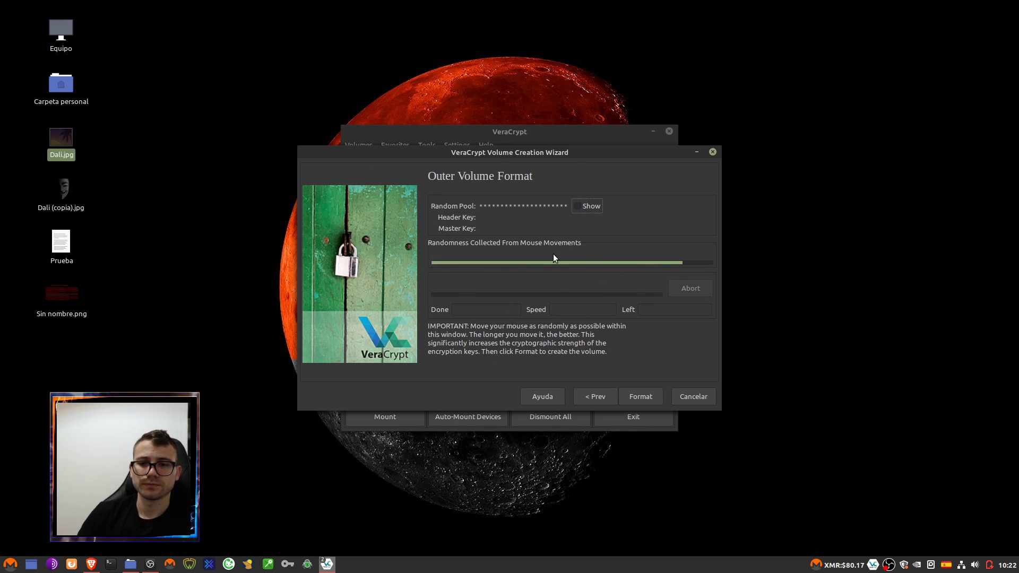
- Format Prueba as the outer volume, confirming replacement of the existing desktop file
{"action": "left_click", "coordinate": [639, 398]}
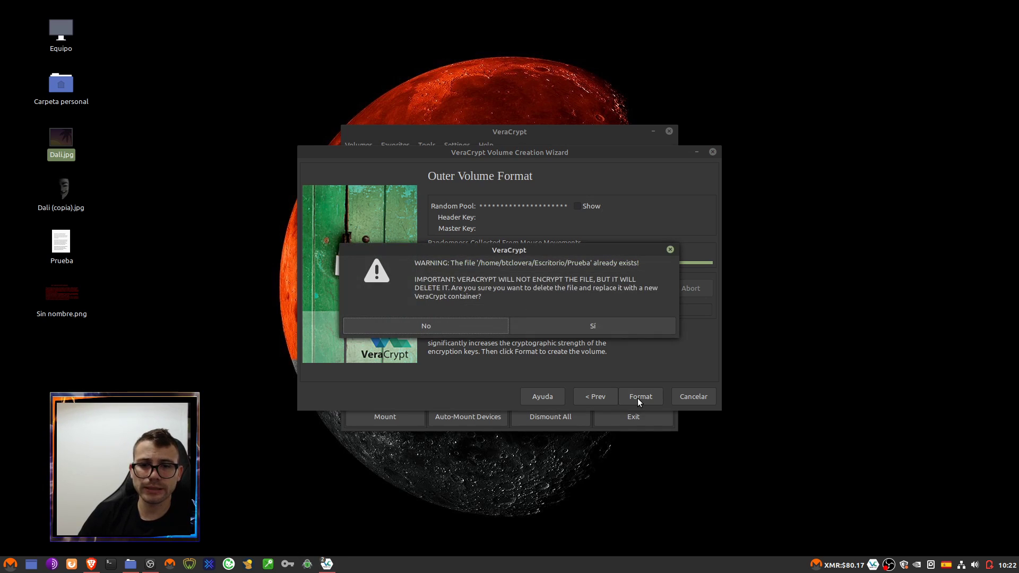
{"action": "left_click", "coordinate": [568, 325]}
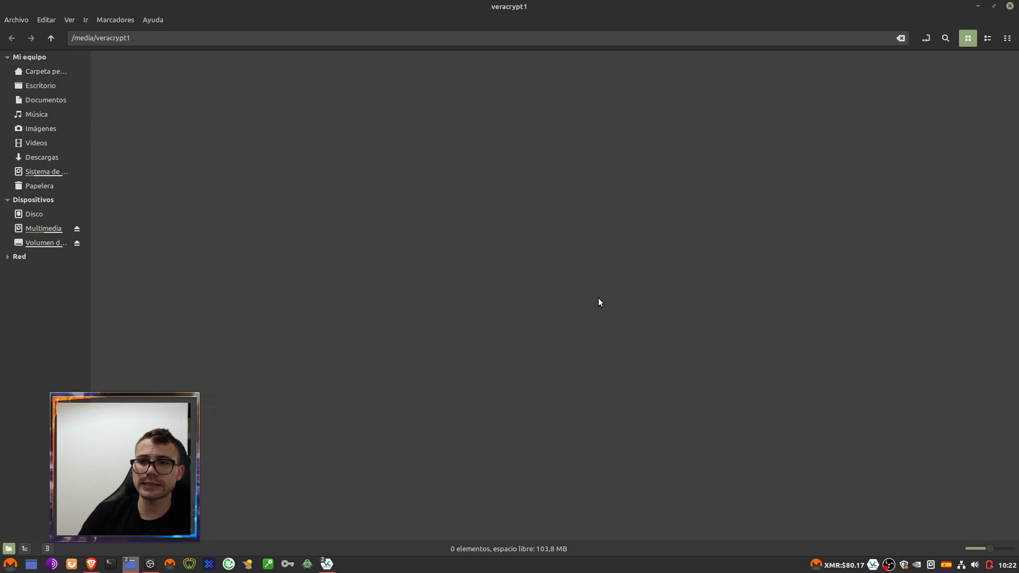
- Reposition the veracrypt1 folder window, select the Prueba desktop icon, then minimize the window
{"action": "left_click", "coordinate": [994, 6]}
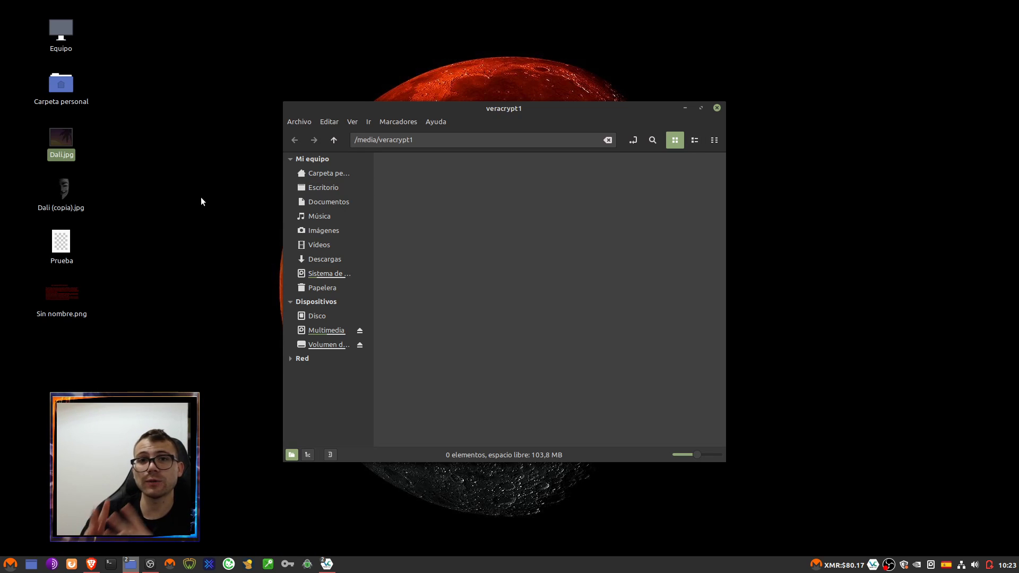
{"action": "left_click", "coordinate": [65, 254]}
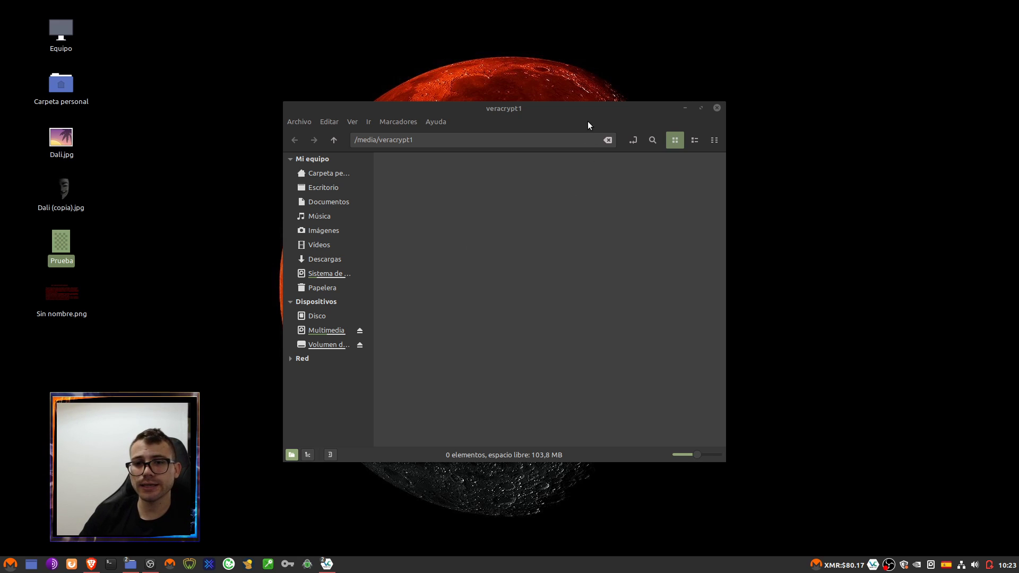
{"action": "left_click_drag", "start_coordinate": [526, 110], "coordinate": [609, 77]}
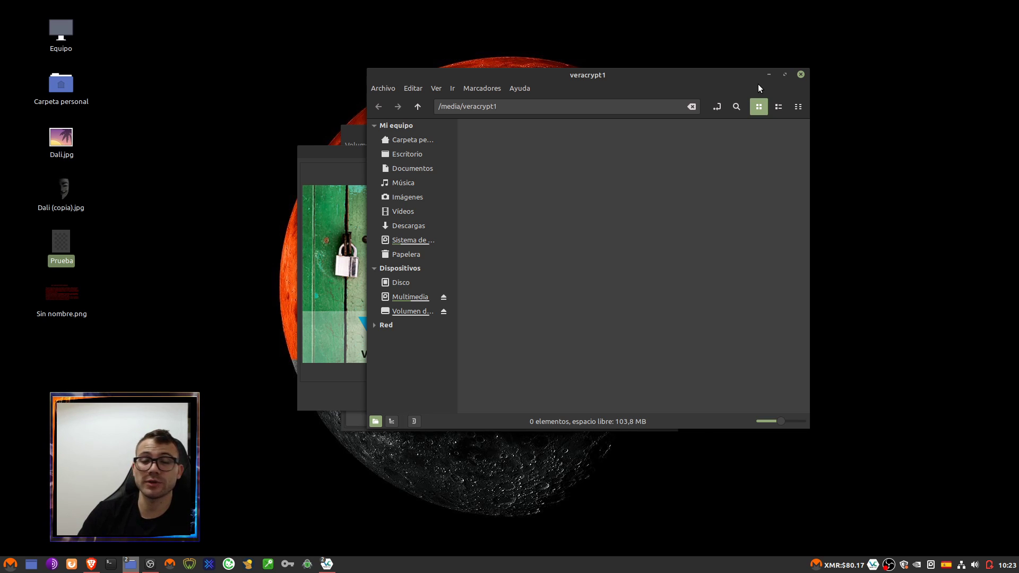
{"action": "left_click", "coordinate": [218, 243]}
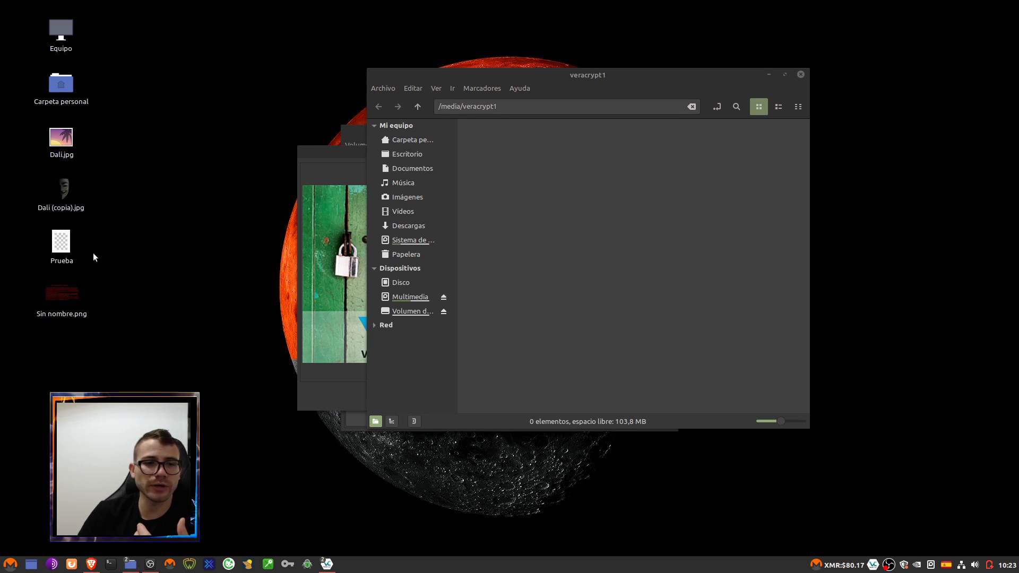
{"action": "left_click", "coordinate": [176, 253]}
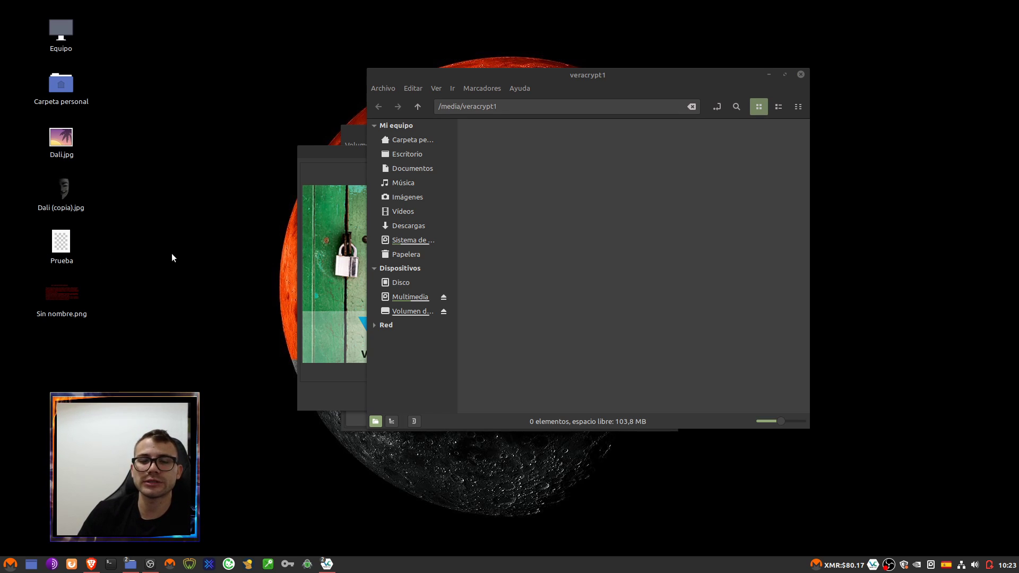
{"action": "left_click", "coordinate": [71, 257]}
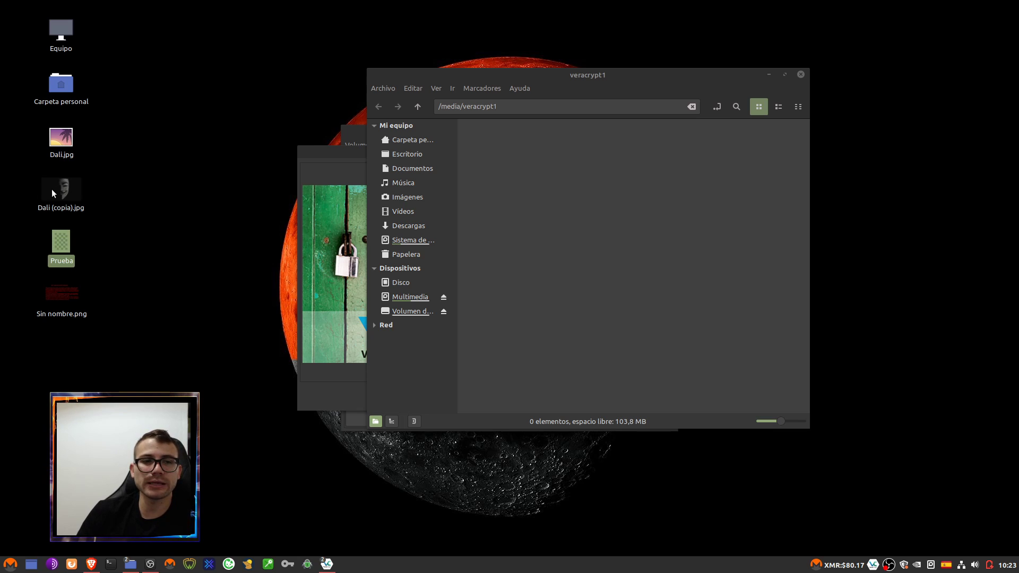
{"action": "left_click", "coordinate": [52, 189]}
{"action": "left_click", "coordinate": [71, 243]}
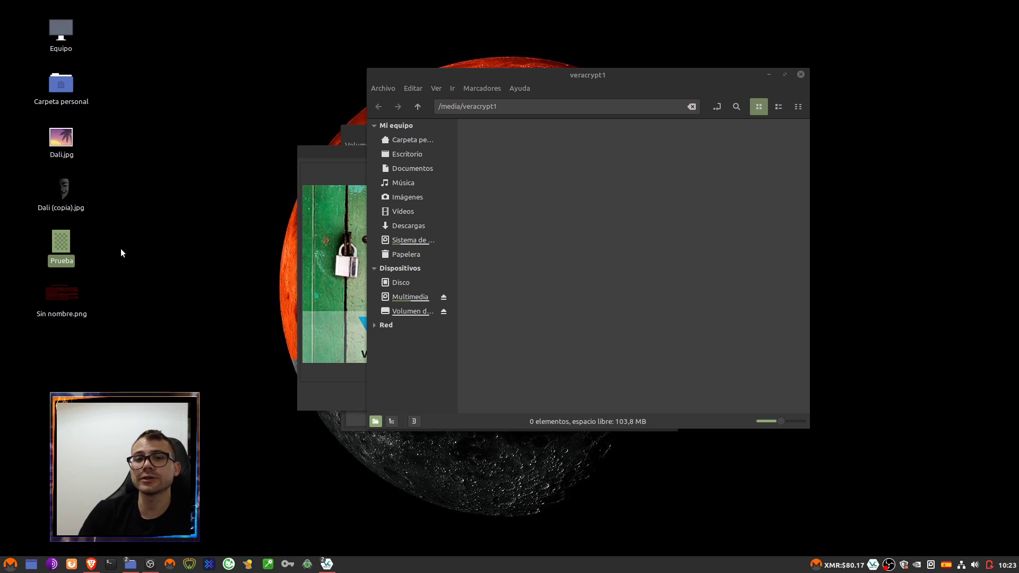
{"action": "left_click_drag", "start_coordinate": [633, 79], "coordinate": [587, 79]}
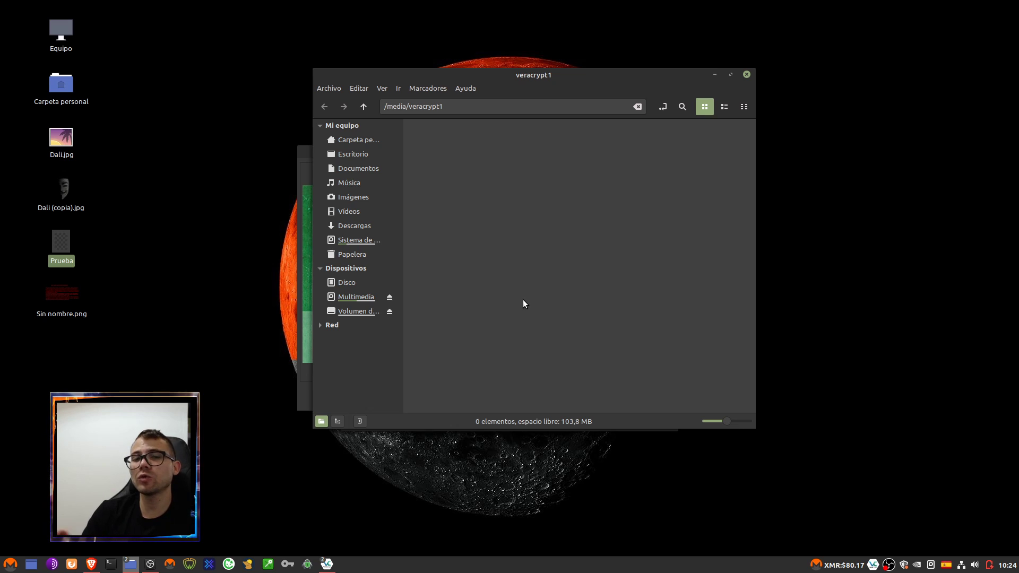
{"action": "left_click", "coordinate": [715, 74]}
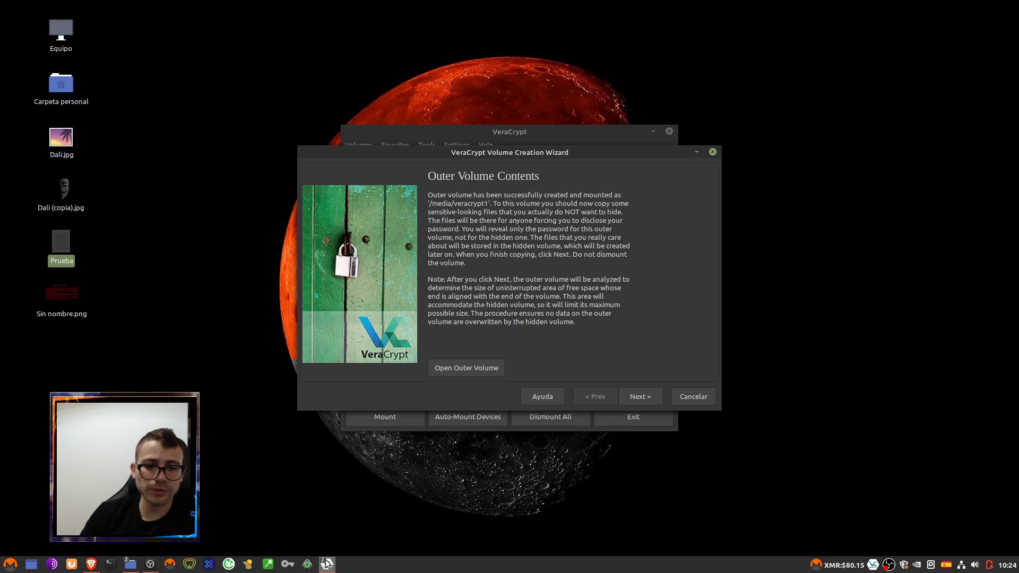
- Create an empty document named BTCLOvera2 in the veracrypt1 folder
{"action": "left_click", "coordinate": [211, 366]}
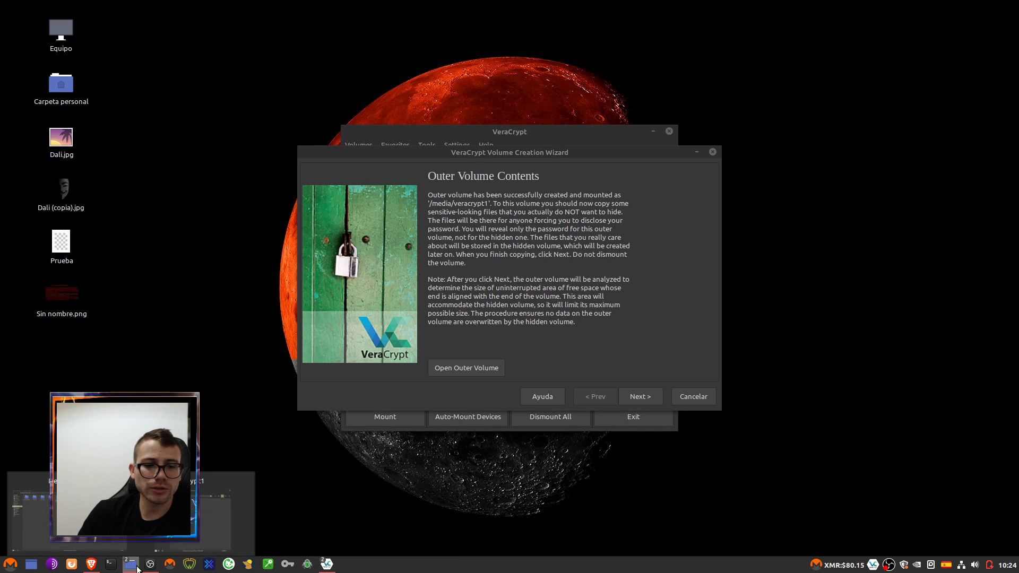
{"action": "left_click", "coordinate": [234, 509]}
{"action": "right_click", "coordinate": [468, 234]}
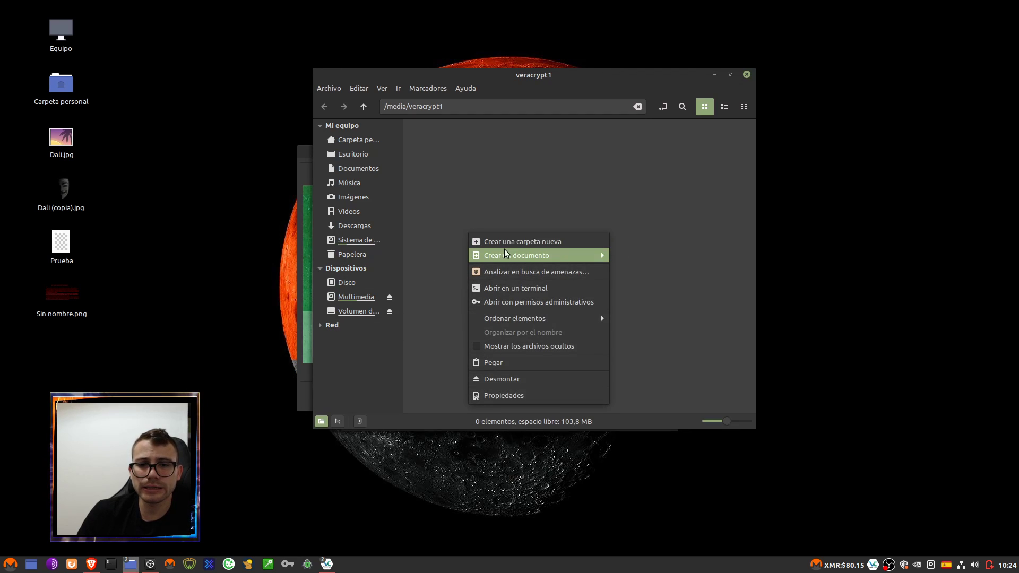
{"action": "mouse_move", "coordinate": [550, 255]}
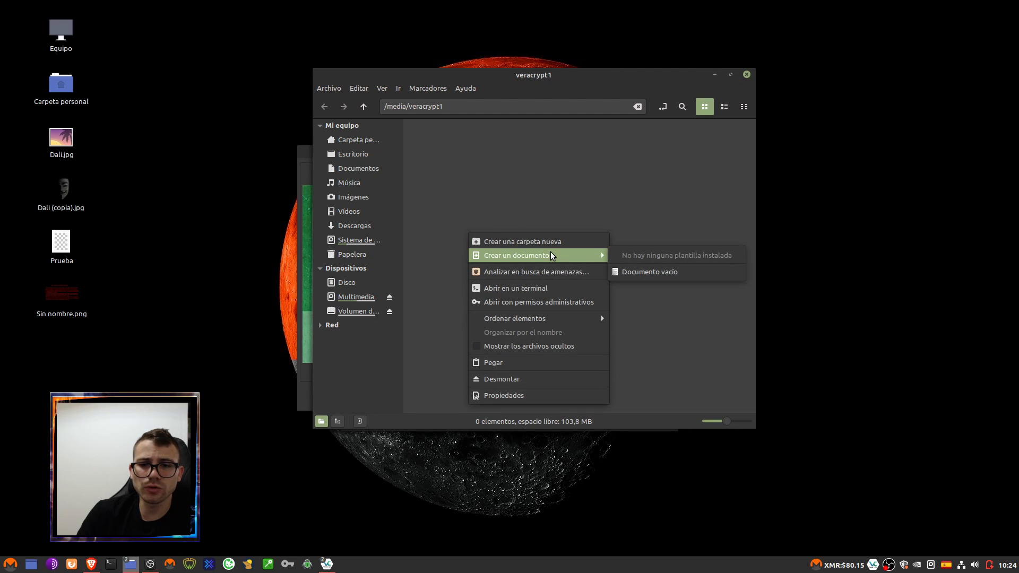
{"action": "left_click", "coordinate": [642, 272]}
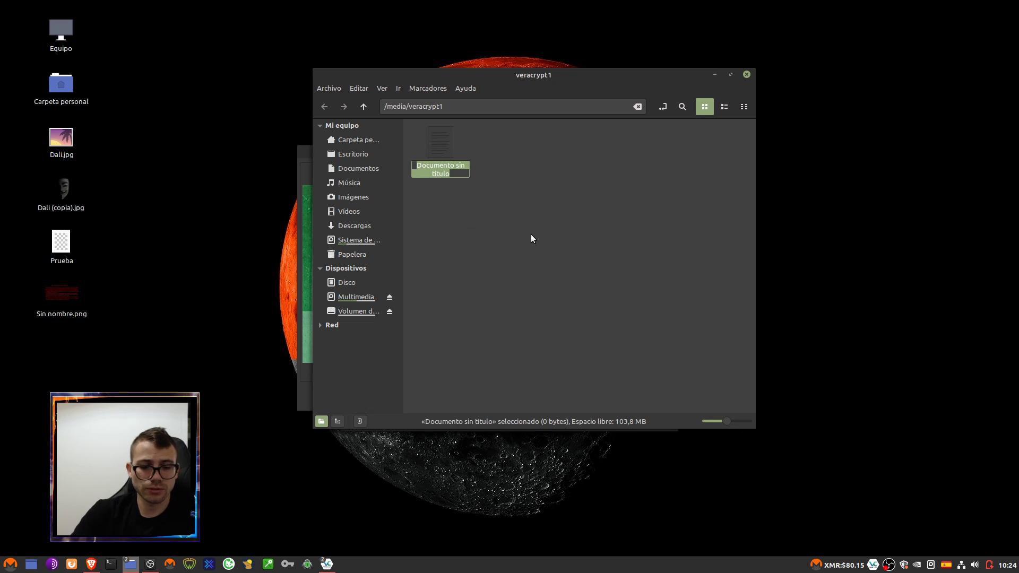
{"action": "type", "text": "BTCLOvera2"}
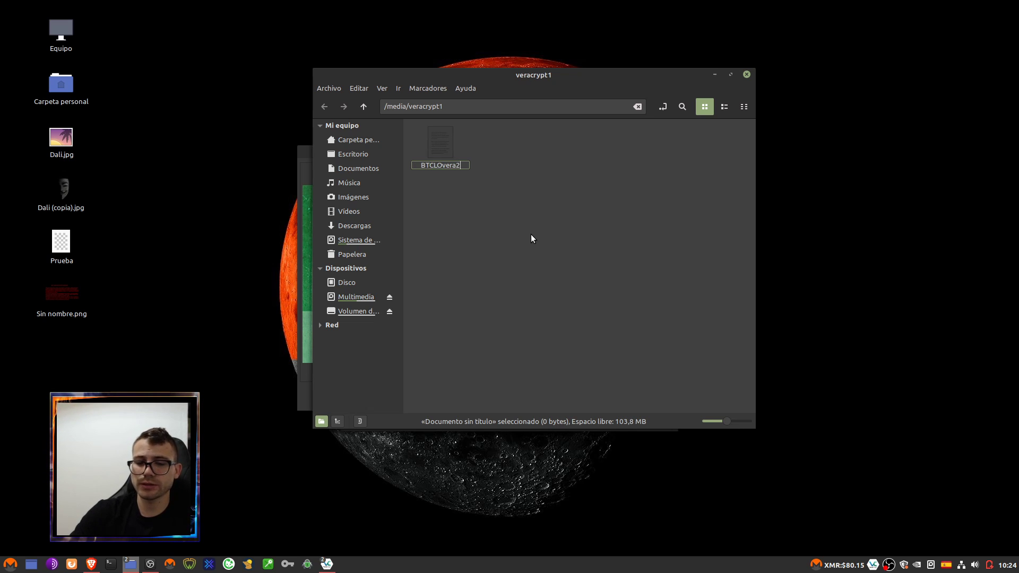
{"action": "key", "text": "Return"}
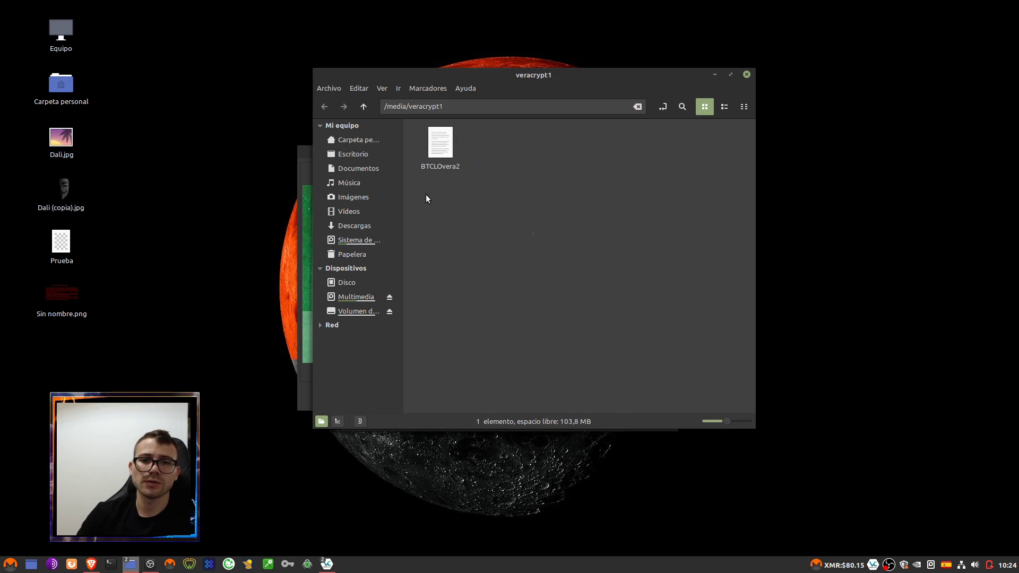
- Open BTCLOvera2 in the text editor, leaving it blank
{"action": "double_click", "coordinate": [429, 148]}
{"action": "left_click", "coordinate": [505, 289]}
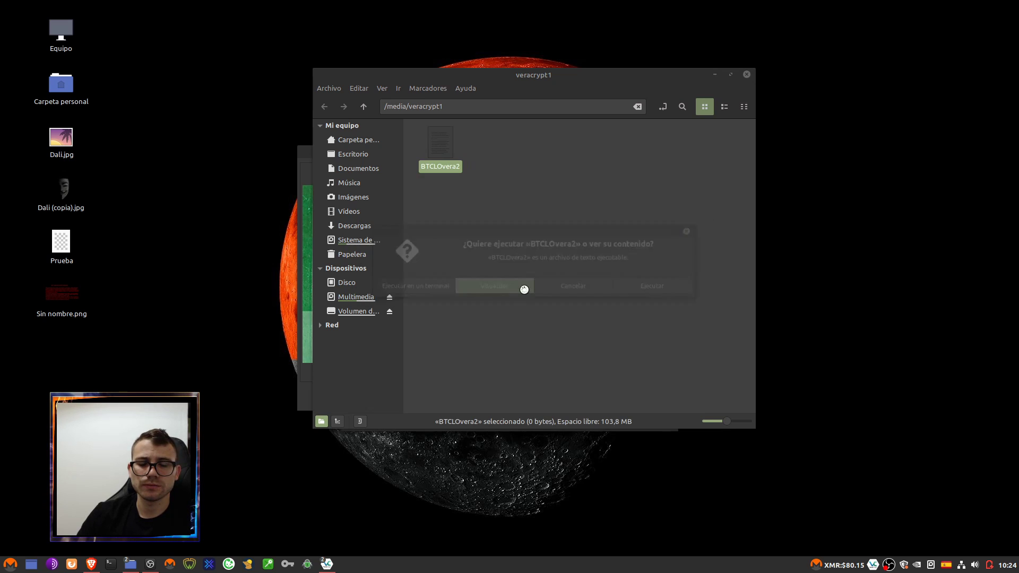
{"action": "type", "text": "B"}
{"action": "key", "text": "BackSpace"}
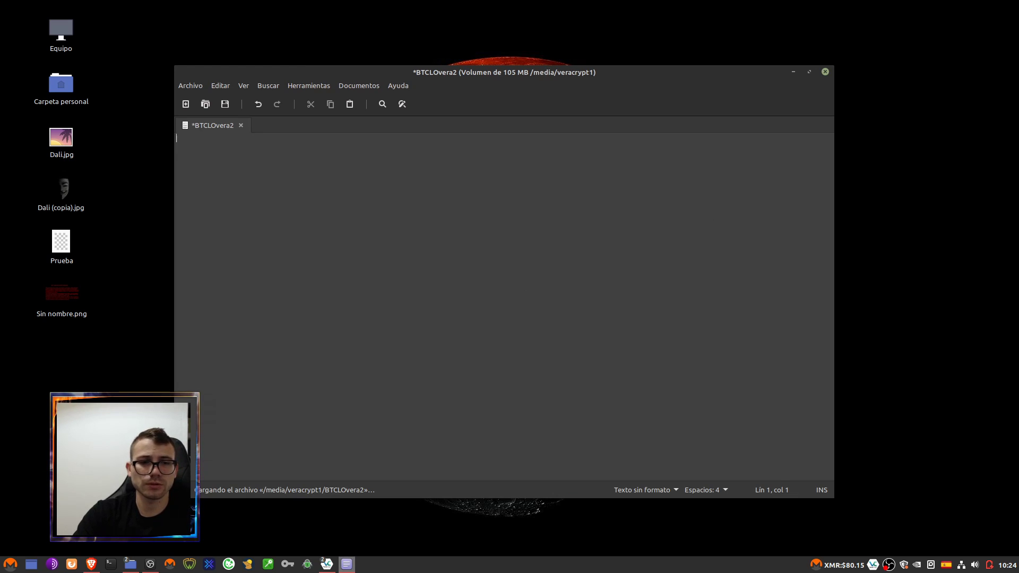
- Write 'Satoshilov.com' into BTCLOvera2 and save it while closing the editor
{"action": "type", "text": "S"}
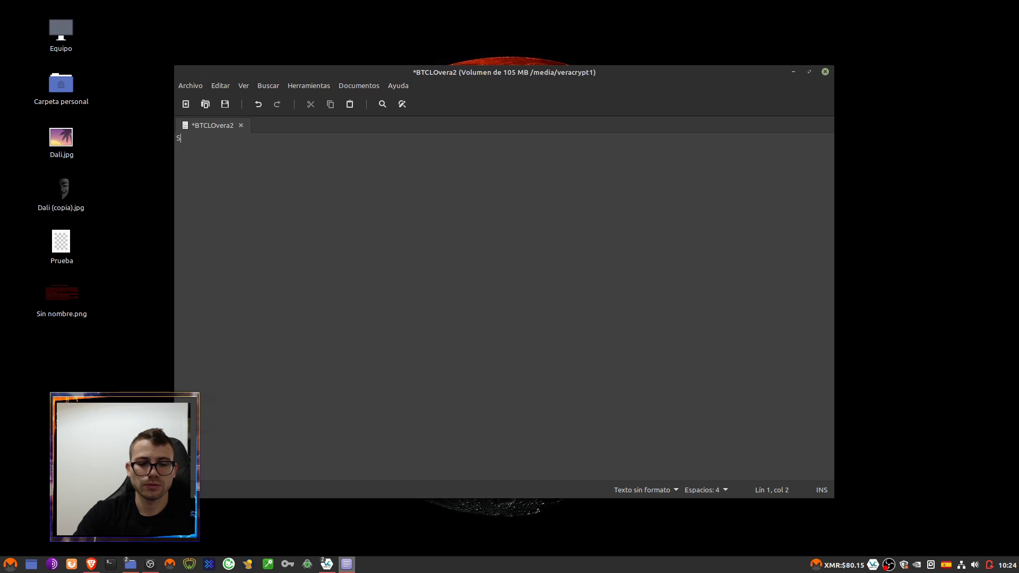
{"action": "type", "text": "atoshilov.com"}
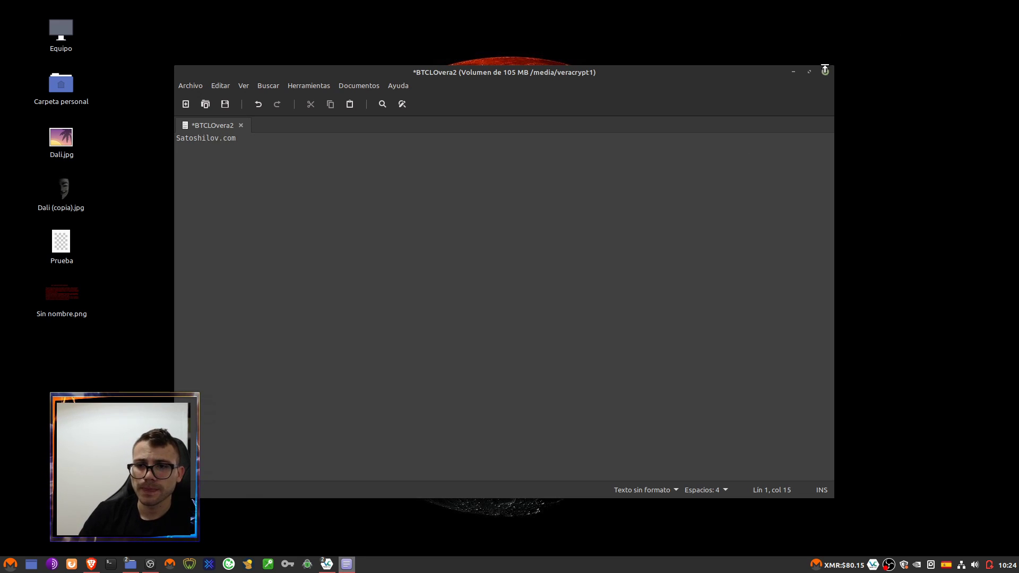
{"action": "left_click", "coordinate": [825, 70]}
{"action": "left_click", "coordinate": [605, 317]}
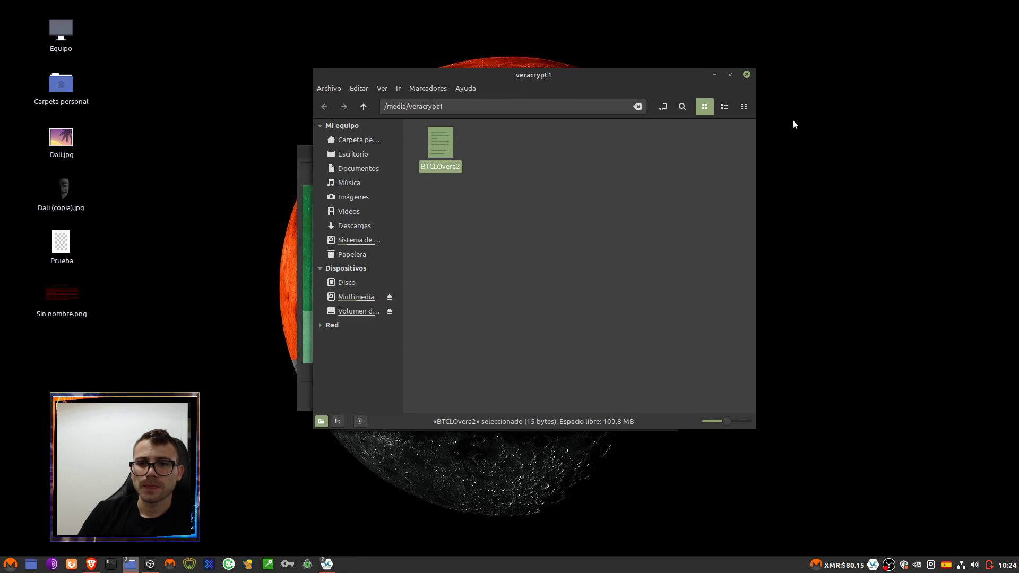
- Close the veracrypt1 folder and let the wizard scan the outer volume and continue
{"action": "left_click", "coordinate": [746, 75]}
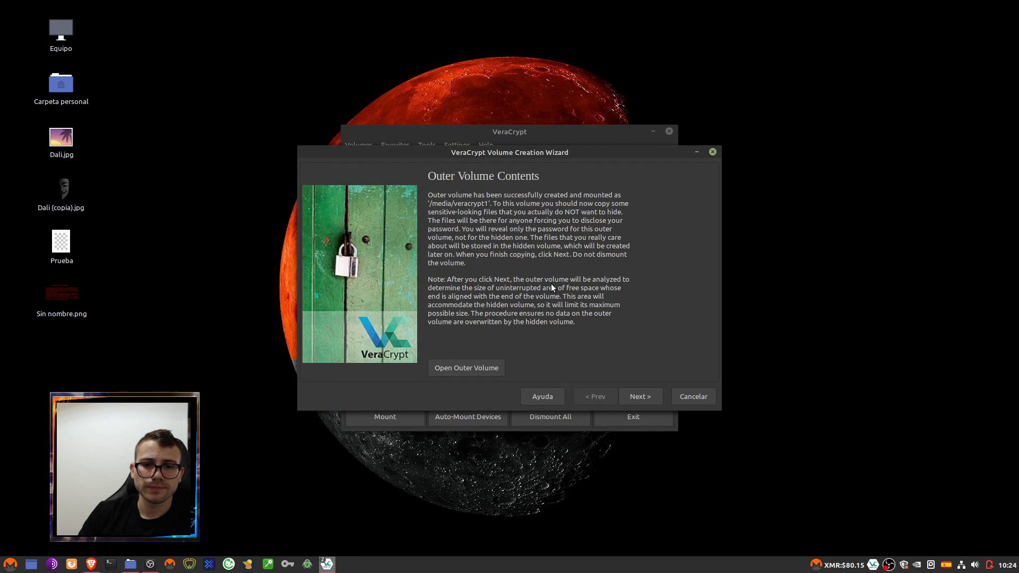
{"action": "left_click", "coordinate": [648, 392]}
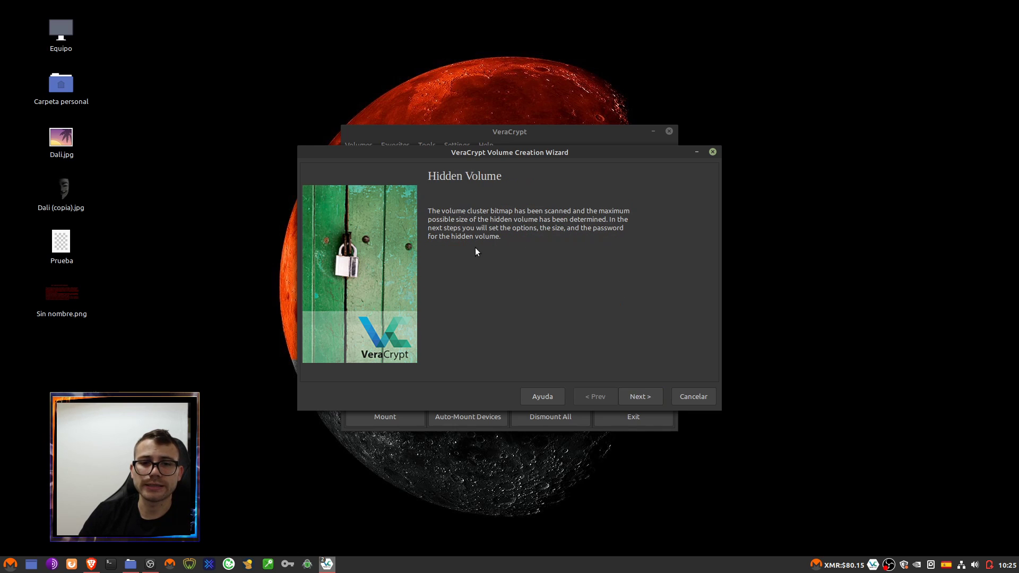
{"action": "left_click", "coordinate": [638, 395]}
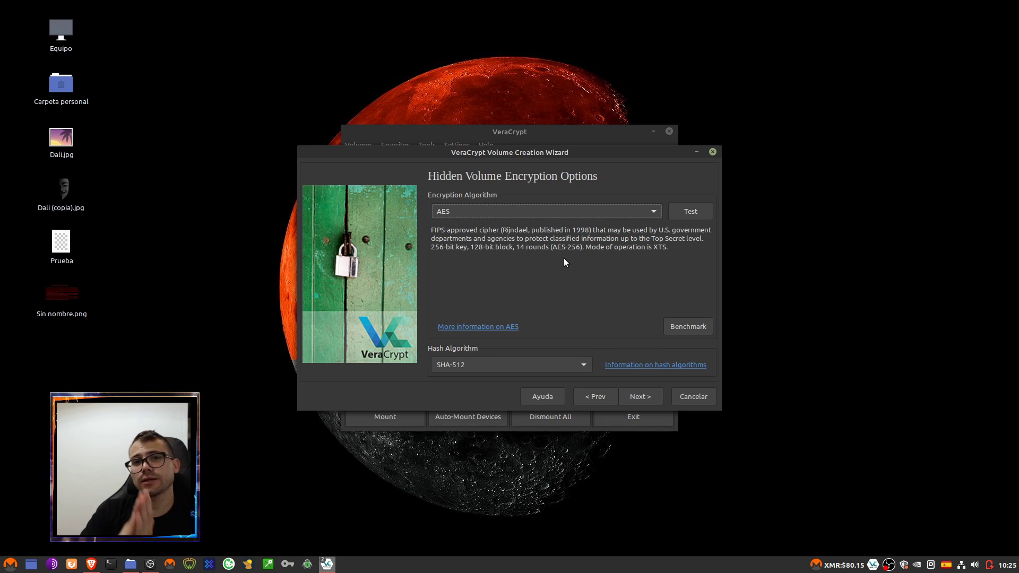
- Keep AES with SHA-512 and give the hidden volume a size of 50 MiB
{"action": "left_click", "coordinate": [642, 398]}
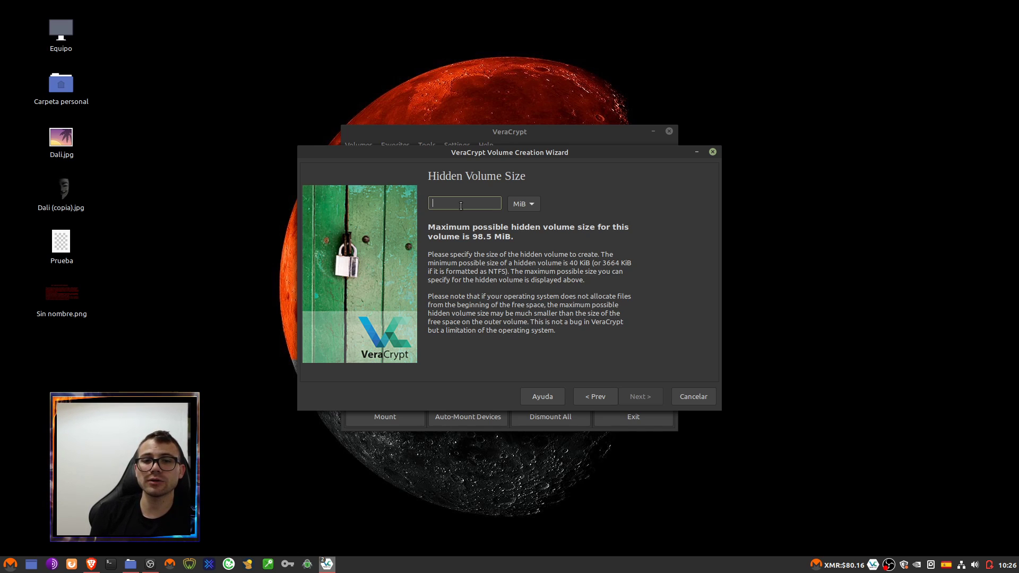
{"action": "type", "text": "50"}
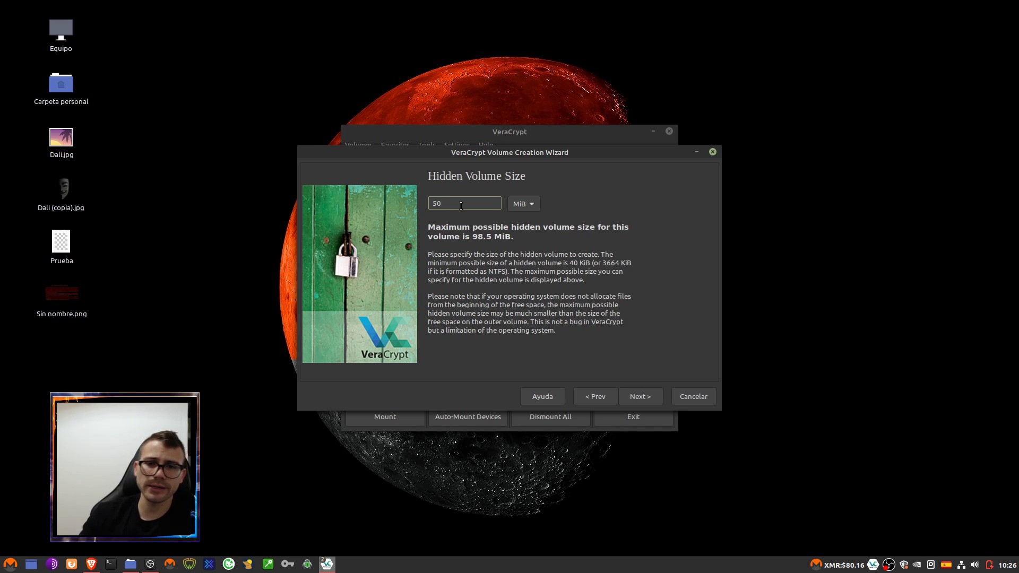
{"action": "left_click", "coordinate": [640, 399]}
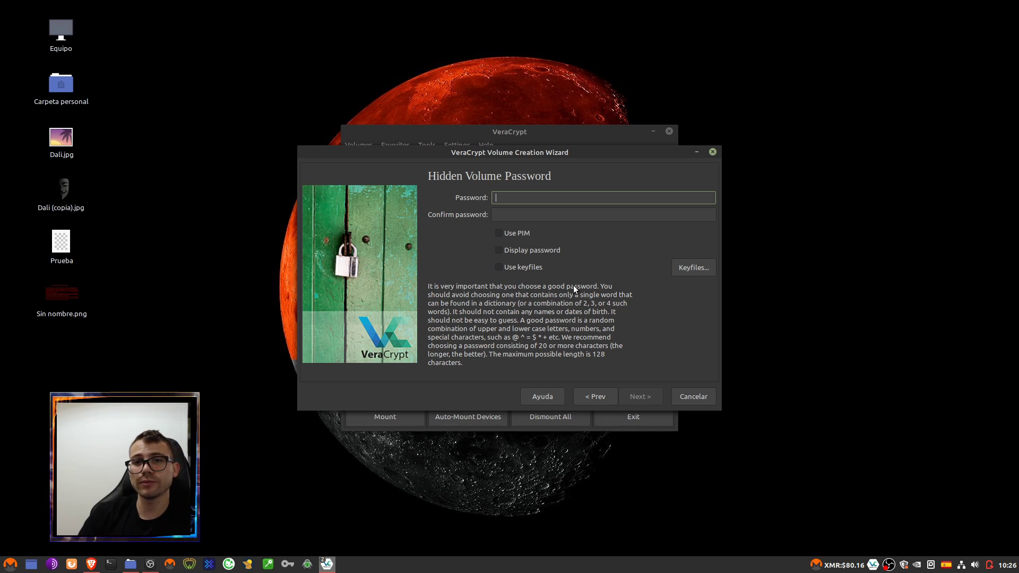
- Enter and confirm a short hidden volume password, accept the warning, and keep FAT
{"action": "type", "text": "•••••••"}
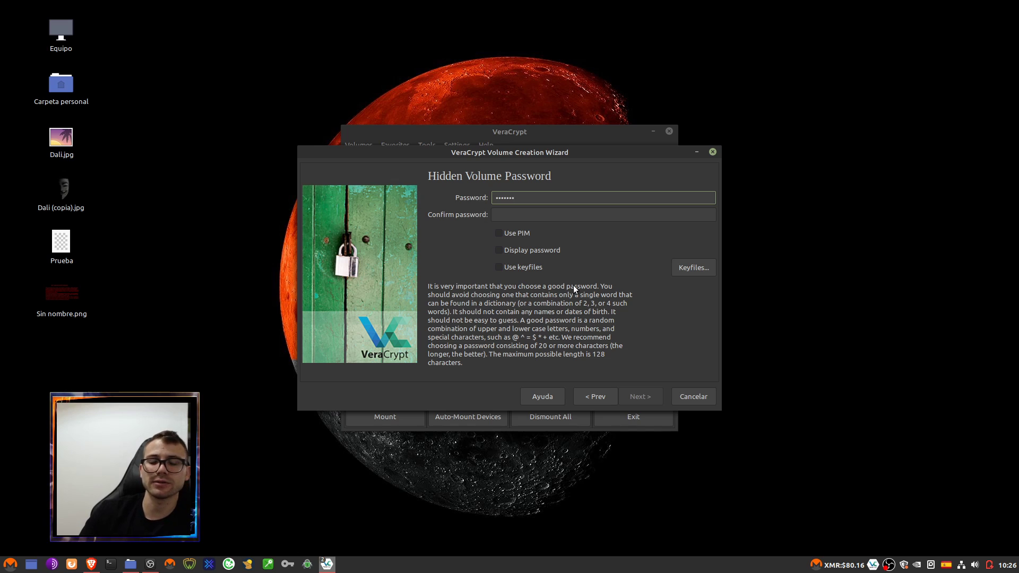
{"action": "left_click", "coordinate": [575, 215]}
{"action": "type", "text": "•••••••"}
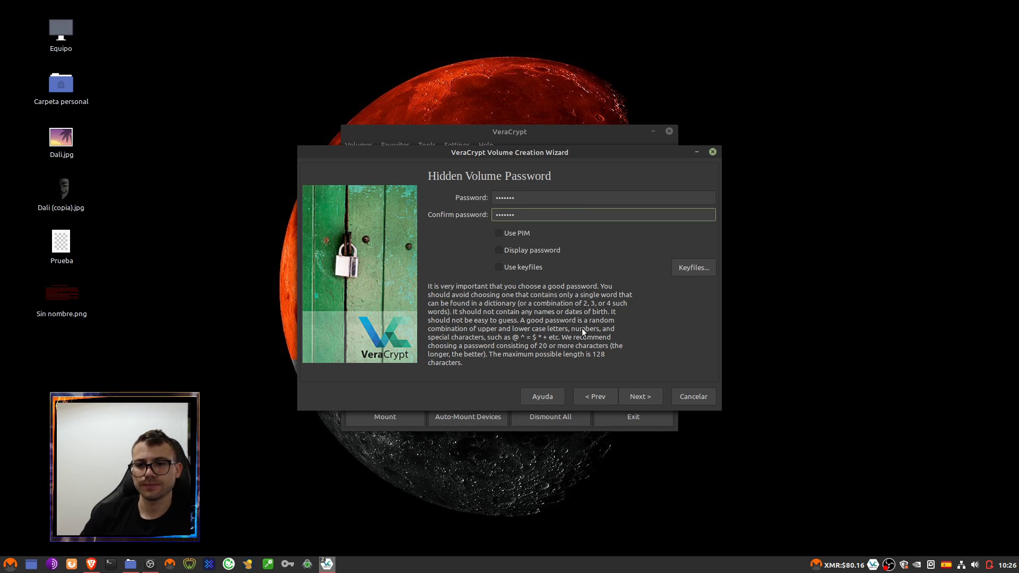
{"action": "left_click", "coordinate": [635, 396]}
{"action": "left_click", "coordinate": [571, 321]}
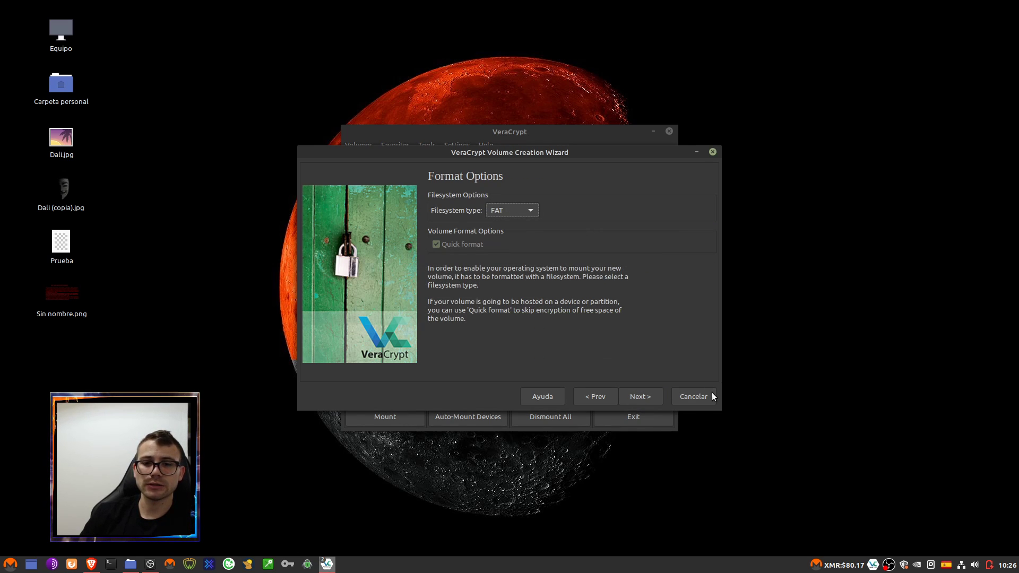
{"action": "left_click", "coordinate": [637, 399]}
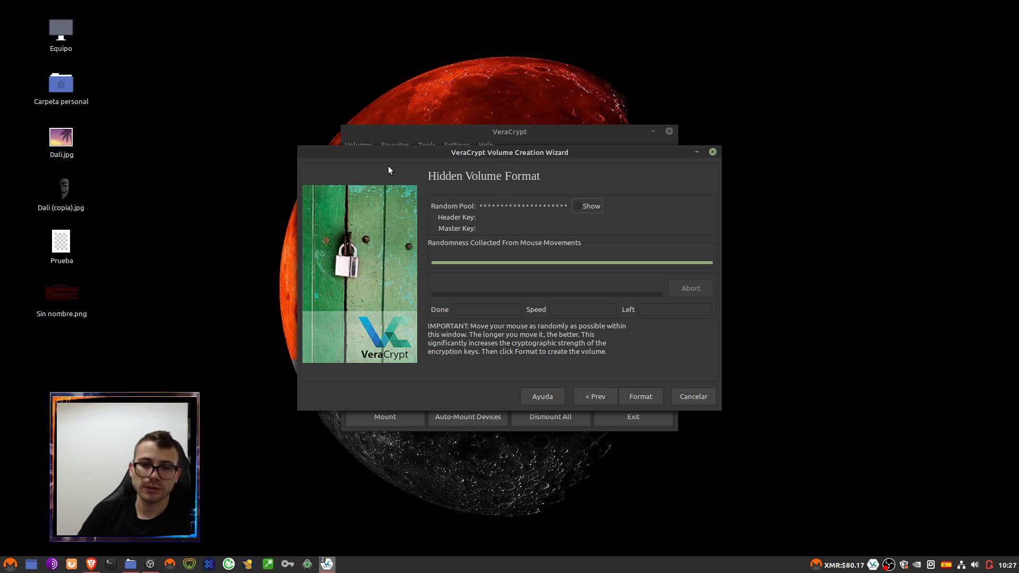
- Format the hidden volume, acknowledge the creation notice, and exit the wizard
{"action": "left_click", "coordinate": [641, 397]}
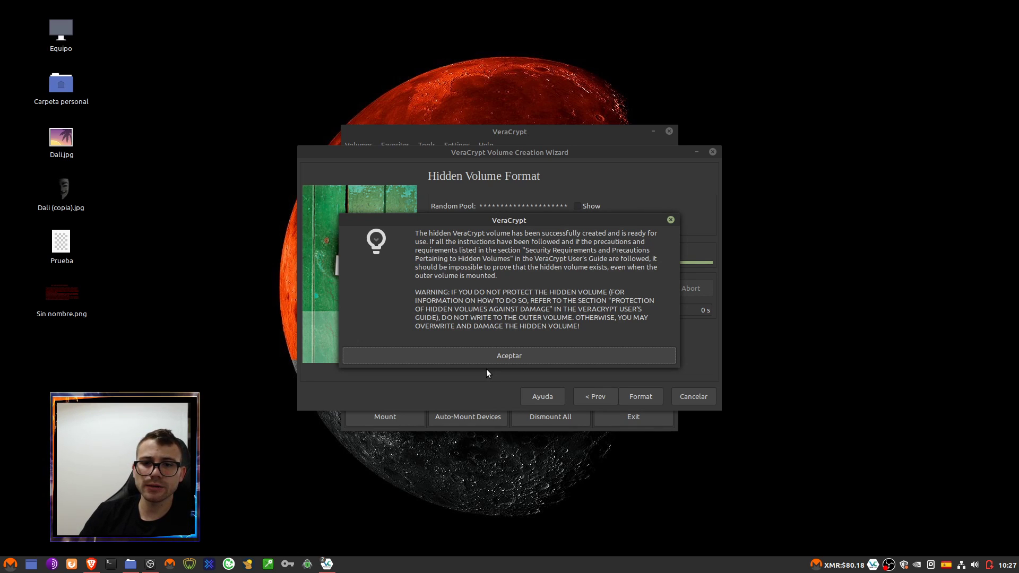
{"action": "left_click", "coordinate": [498, 362]}
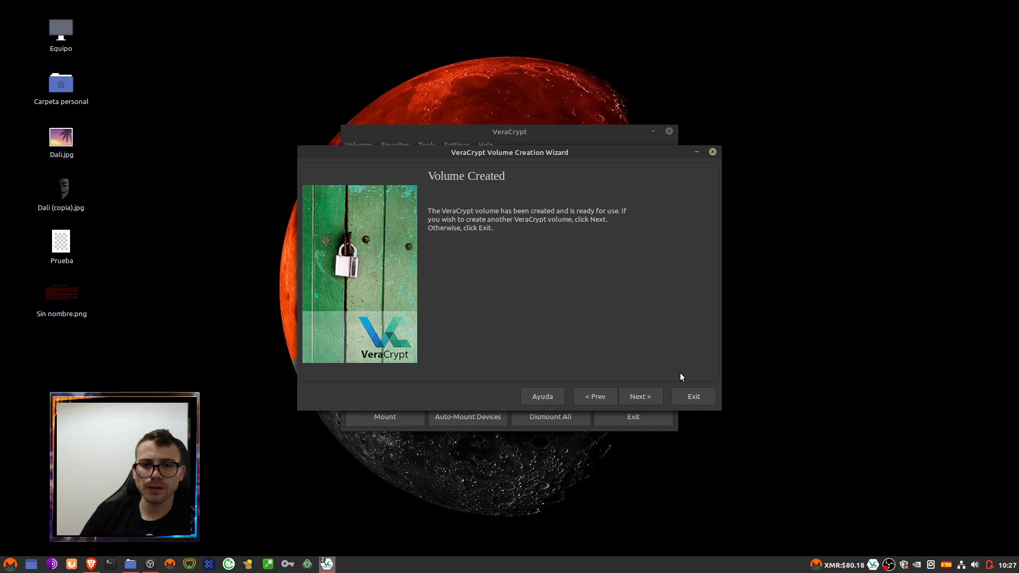
{"action": "left_click", "coordinate": [692, 402]}
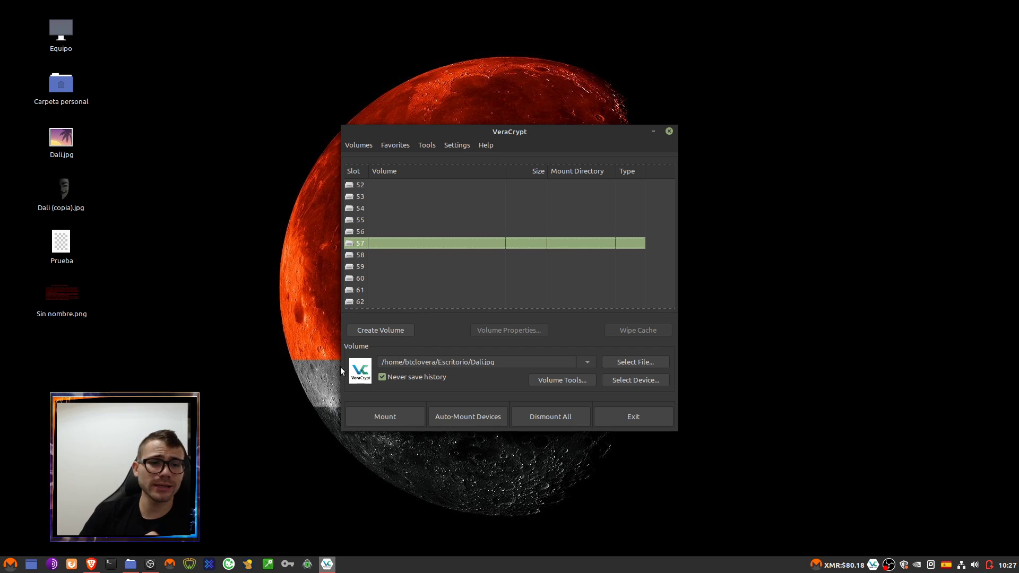
- Pick slot 60 and choose the Prueba file from Escritorio as the volume
{"action": "left_click", "coordinate": [65, 253]}
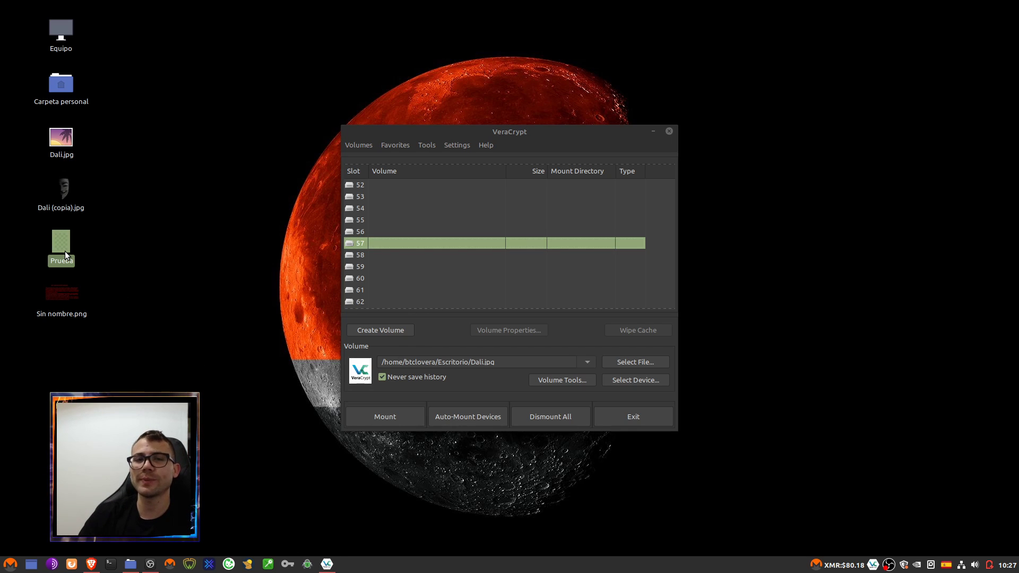
{"action": "left_click", "coordinate": [404, 209]}
{"action": "left_click", "coordinate": [386, 256]}
{"action": "left_click", "coordinate": [397, 278]}
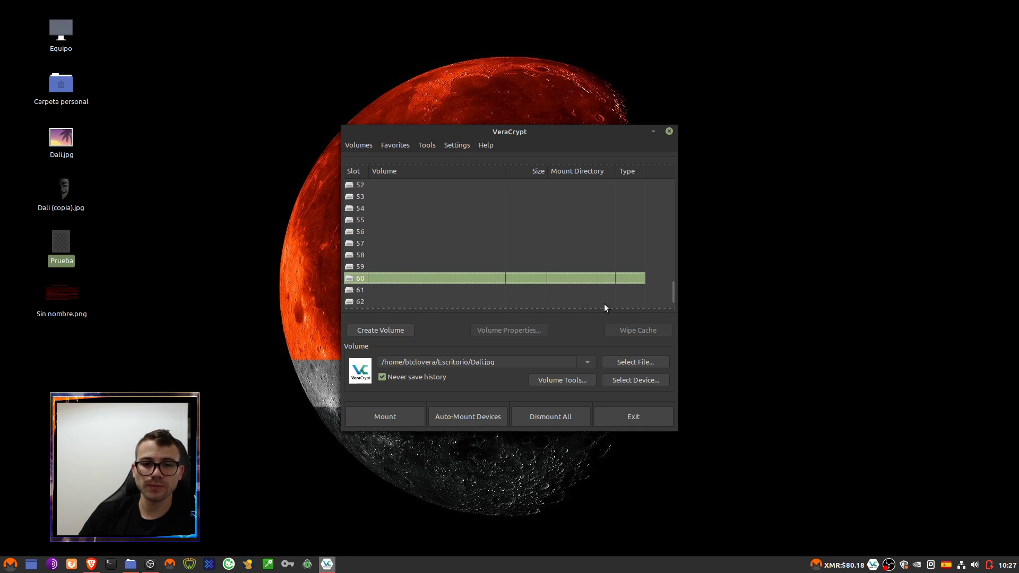
{"action": "left_click", "coordinate": [632, 359]}
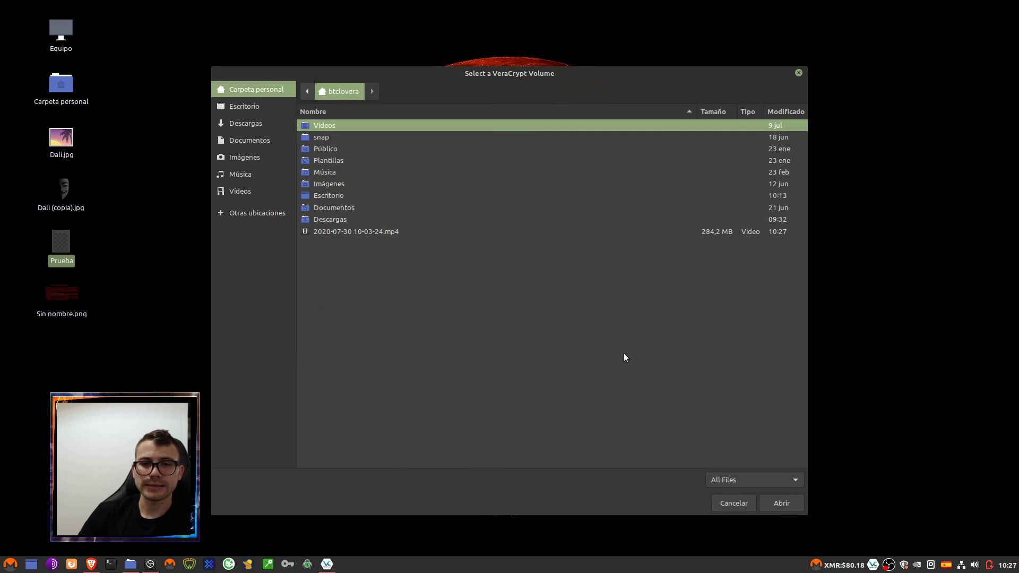
{"action": "left_click", "coordinate": [248, 127]}
{"action": "left_click", "coordinate": [251, 107]}
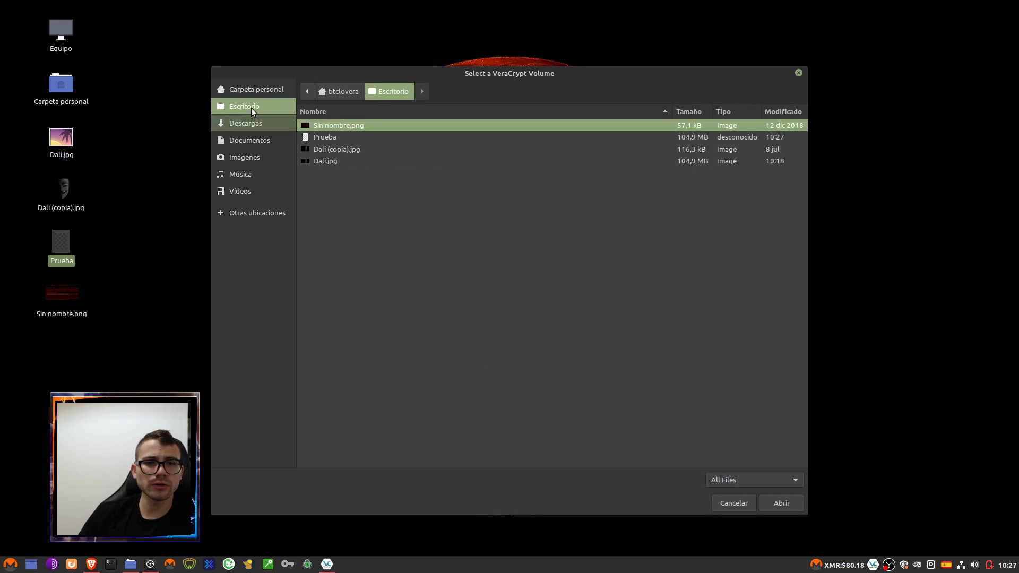
{"action": "left_click", "coordinate": [332, 140]}
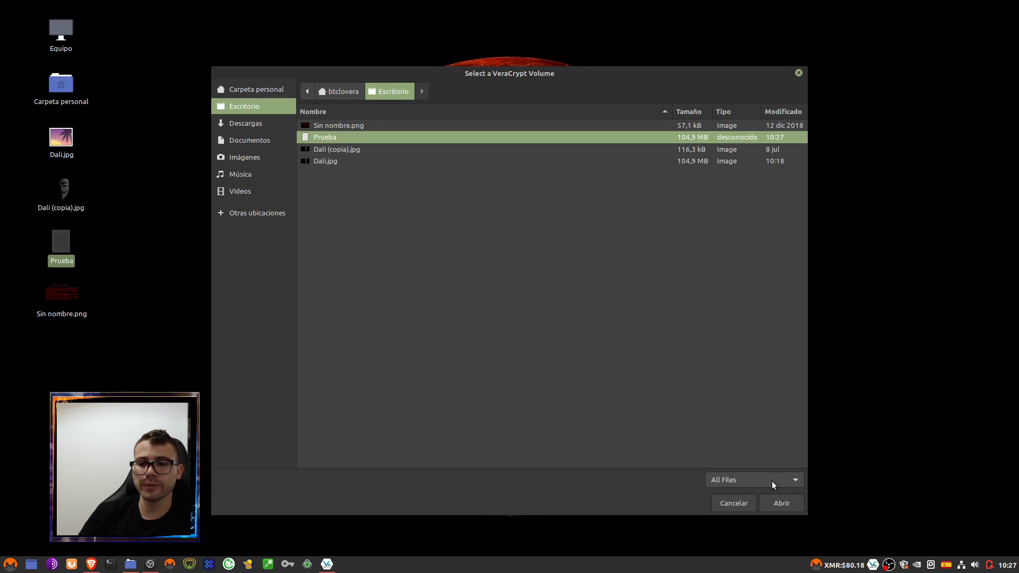
{"action": "left_click", "coordinate": [783, 502]}
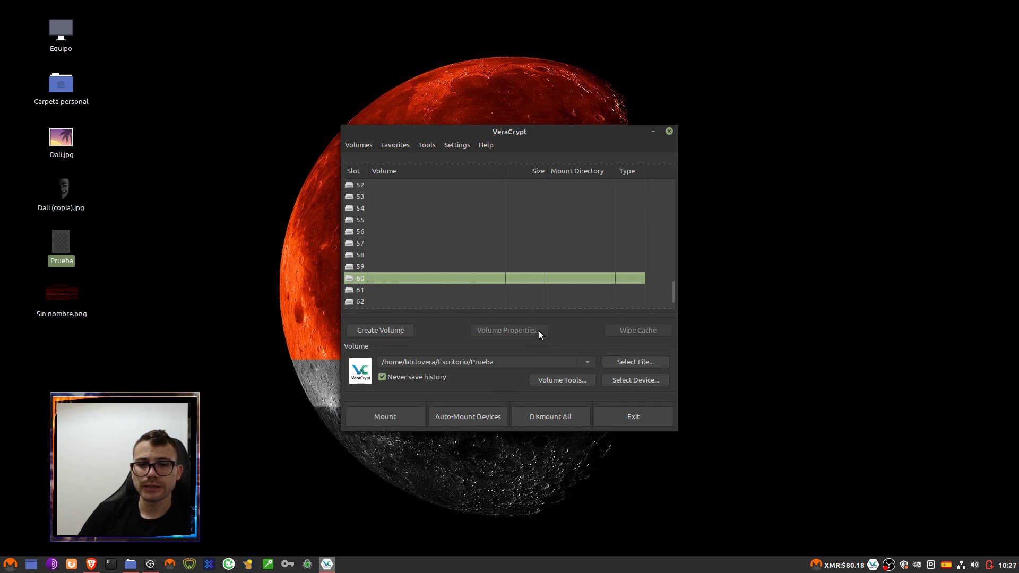
- Mount Prueba with its password and check that BTCLOvera2 is inside
{"action": "left_click", "coordinate": [396, 415]}
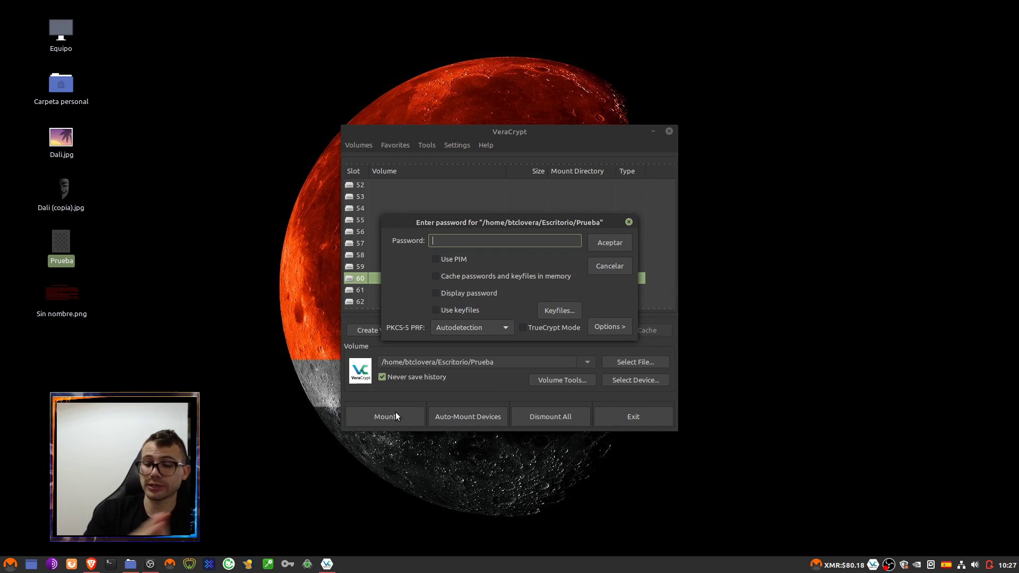
{"action": "type", "text": "••••"}
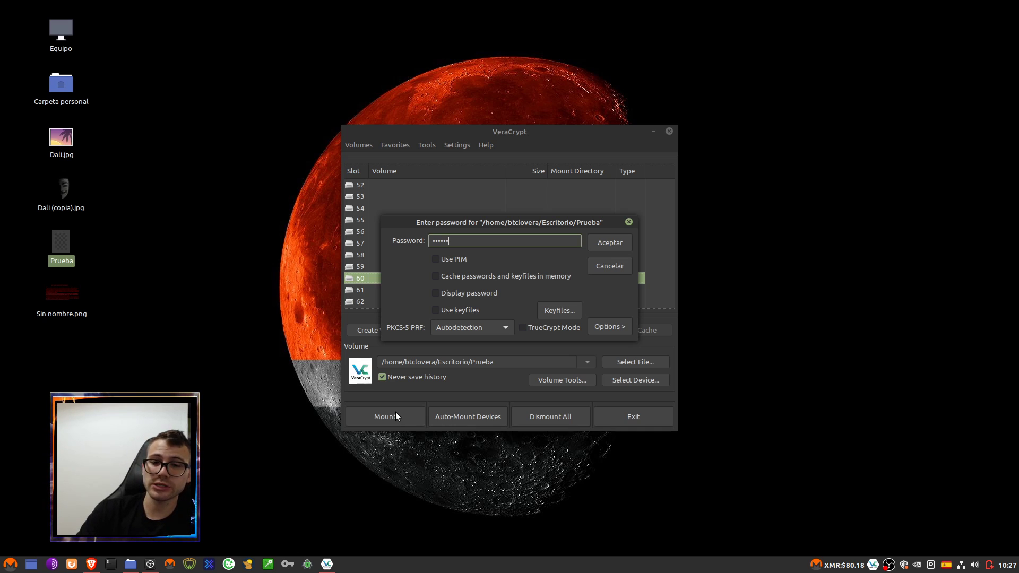
{"action": "left_click", "coordinate": [599, 246]}
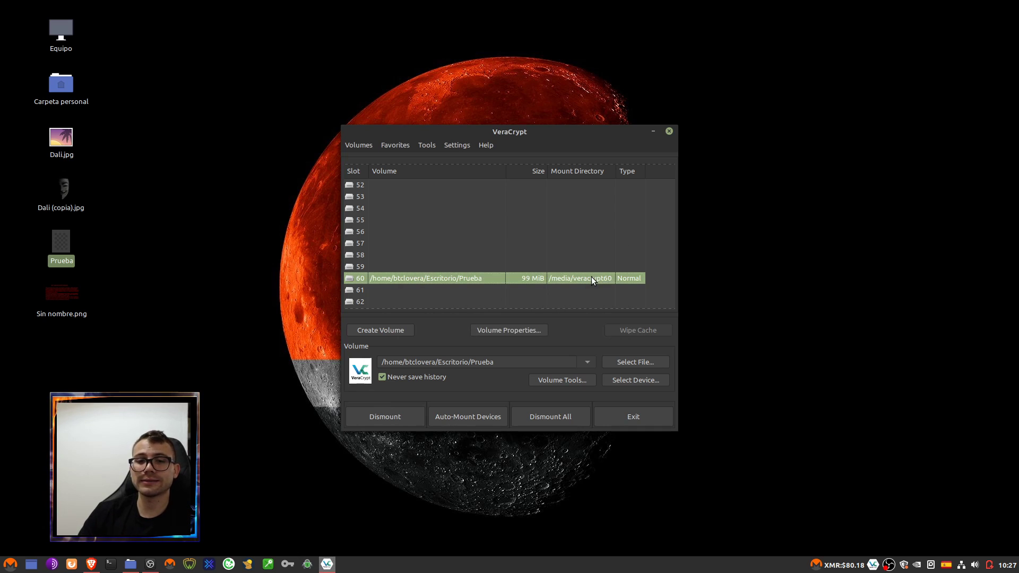
{"action": "double_click", "coordinate": [591, 276]}
{"action": "left_click", "coordinate": [419, 189]}
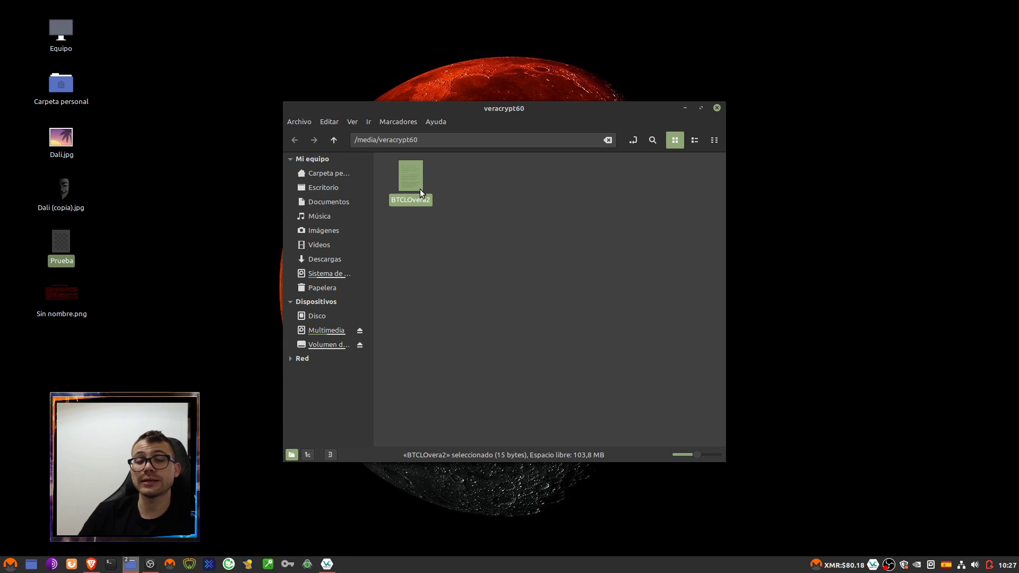
{"action": "left_click", "coordinate": [717, 108]}
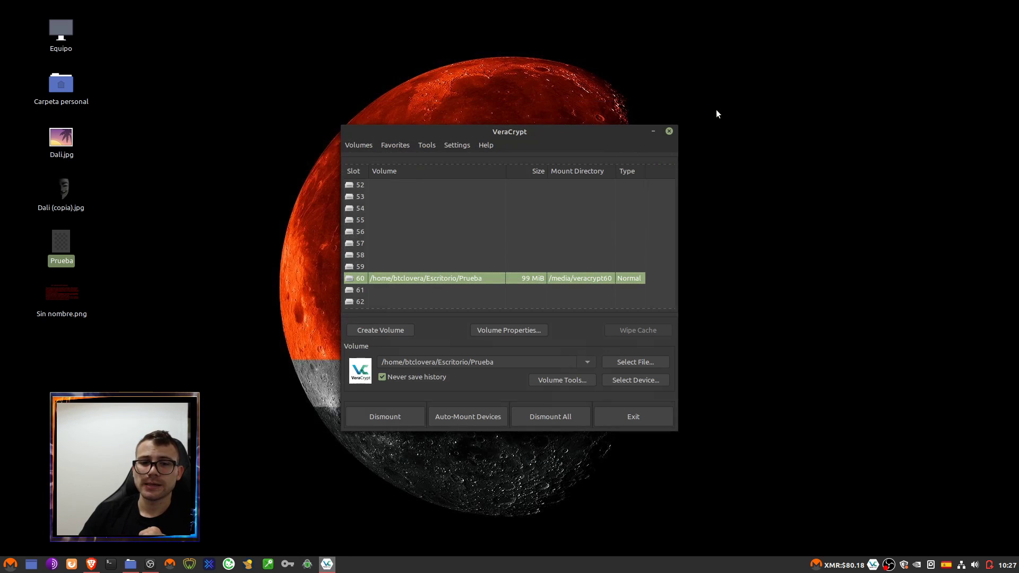
- Dismount slot 60 and select the Prueba container on the Escritorio as the volume file
{"action": "left_click", "coordinate": [401, 423]}
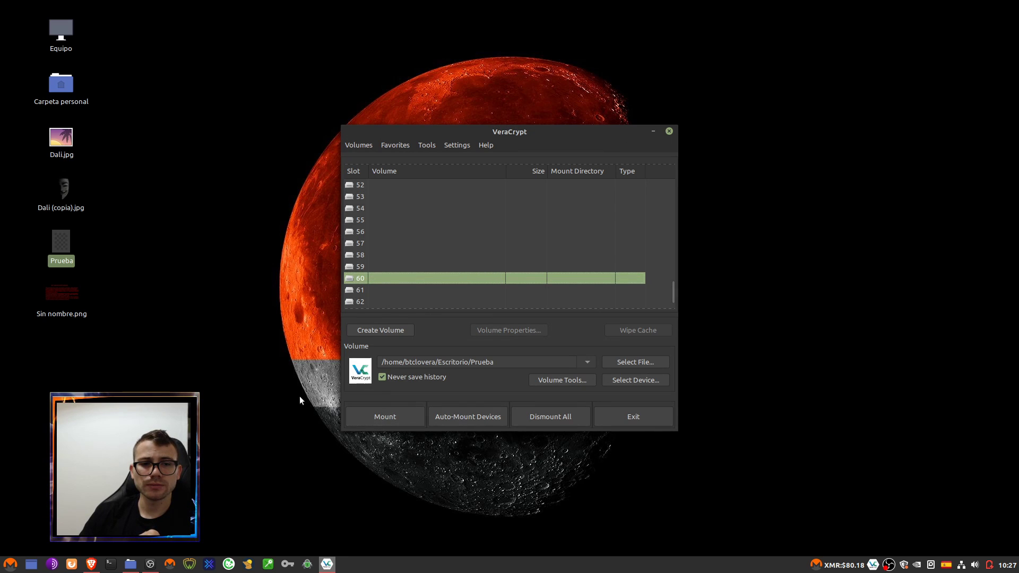
{"action": "left_click", "coordinate": [656, 361]}
{"action": "left_click", "coordinate": [250, 110]}
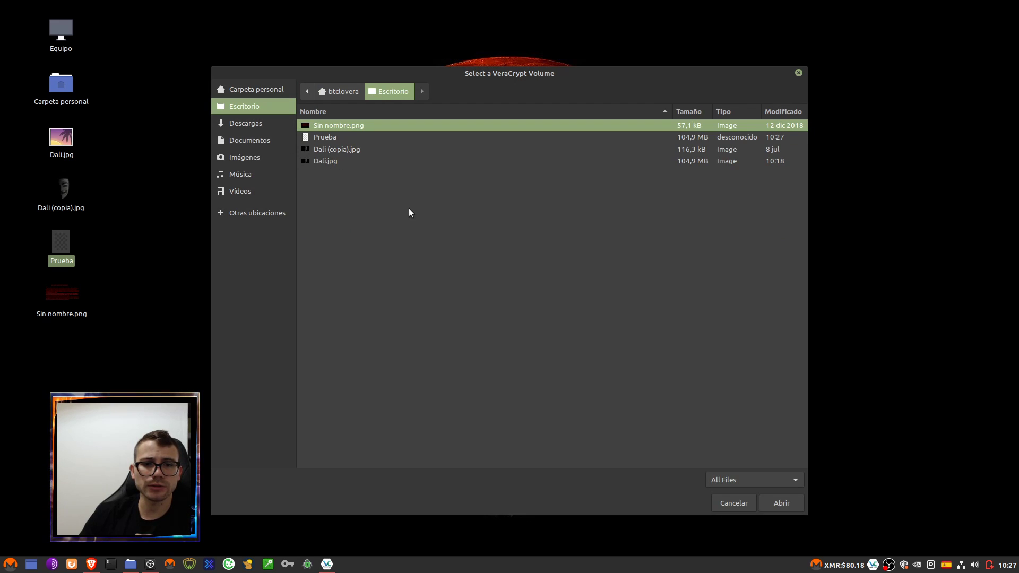
{"action": "left_click", "coordinate": [345, 139]}
{"action": "left_click", "coordinate": [780, 502]}
- Mount Prueba's hidden volume in slot 60 using the hidden-volume password
{"action": "left_click", "coordinate": [393, 423]}
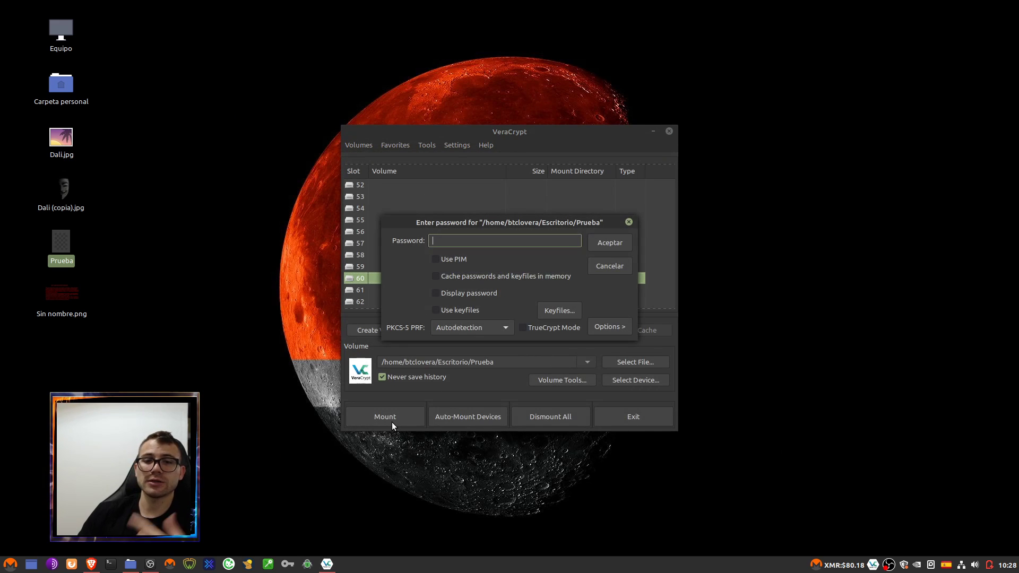
{"action": "type", "text": "•••••••"}
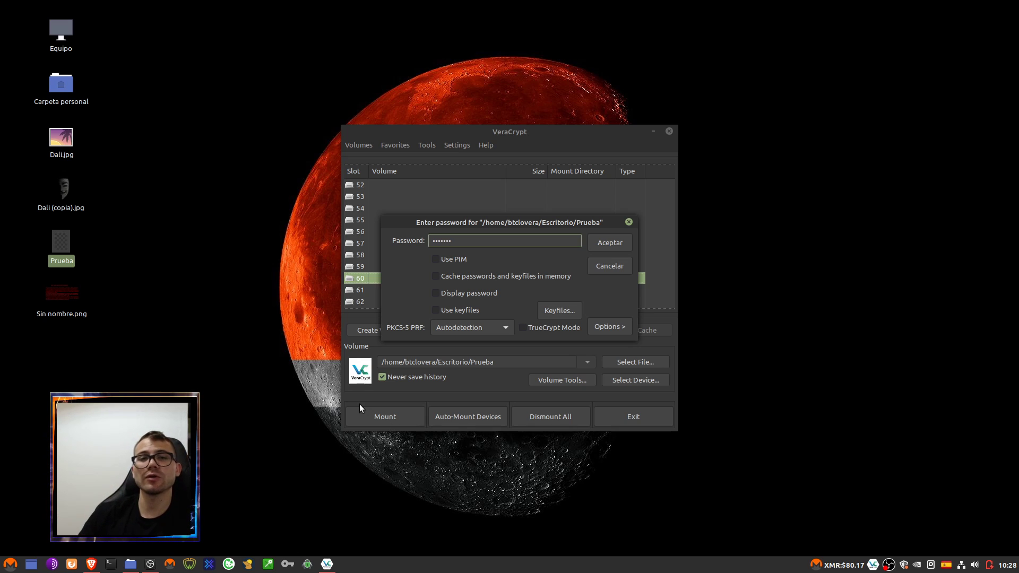
{"action": "left_click", "coordinate": [606, 246]}
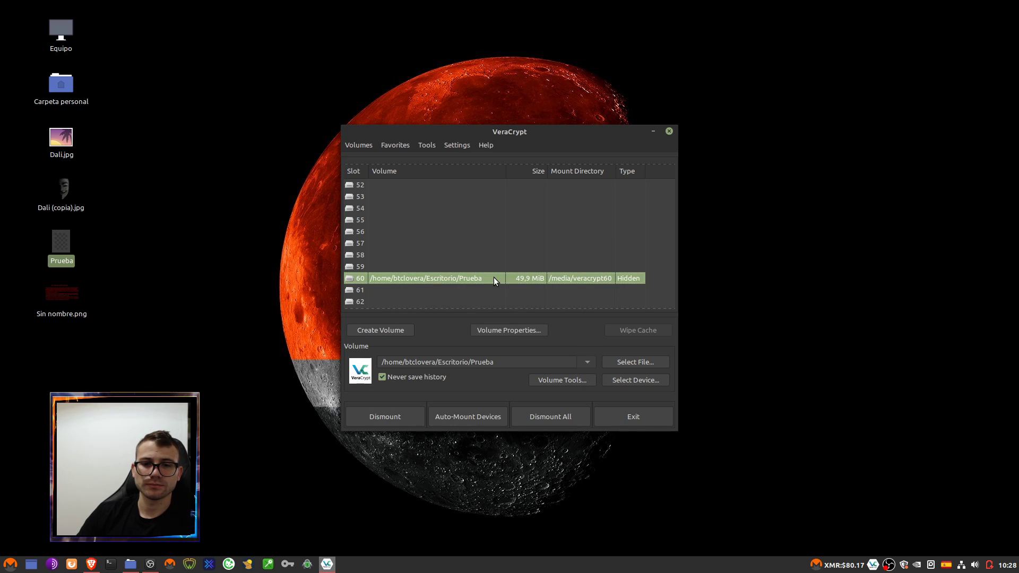
- Create an empty document named OCULto in the mounted slot 60 volume
{"action": "double_click", "coordinate": [493, 278]}
{"action": "right_click", "coordinate": [483, 210]}
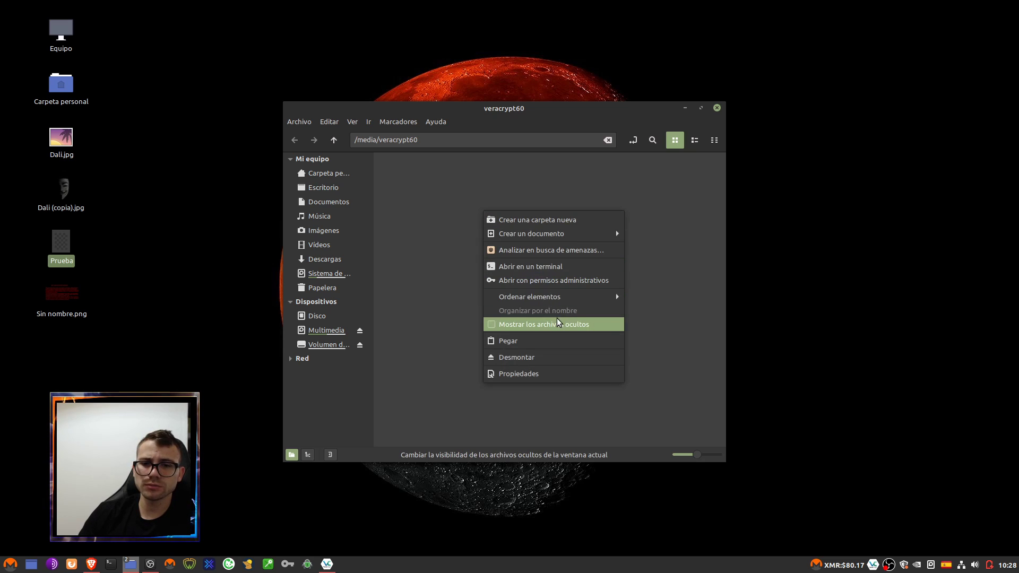
{"action": "mouse_move", "coordinate": [578, 235]}
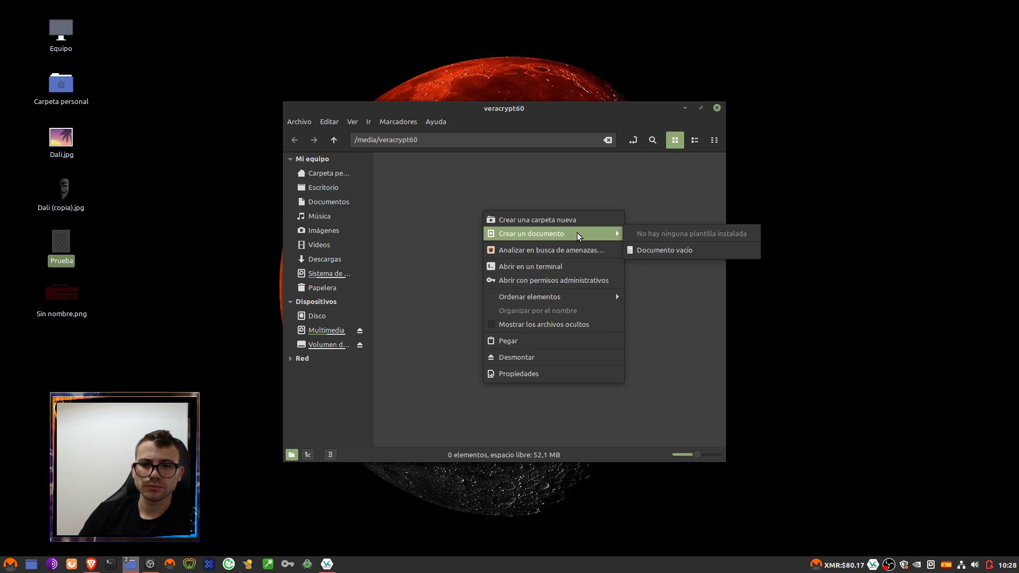
{"action": "left_click", "coordinate": [661, 250]}
{"action": "type", "text": "OCULto"}
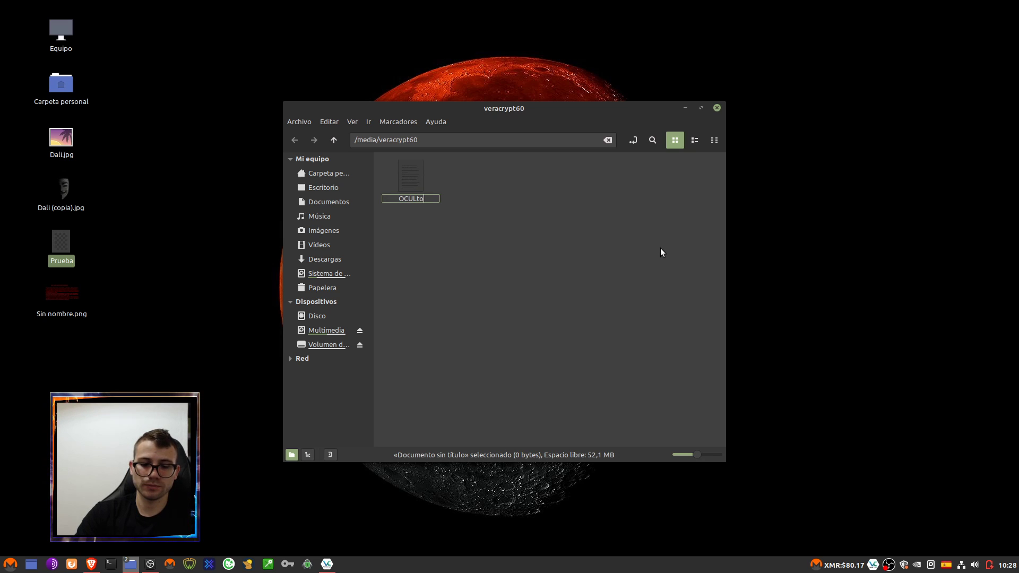
{"action": "key", "text": "Return"}
{"action": "left_click", "coordinate": [661, 251]}
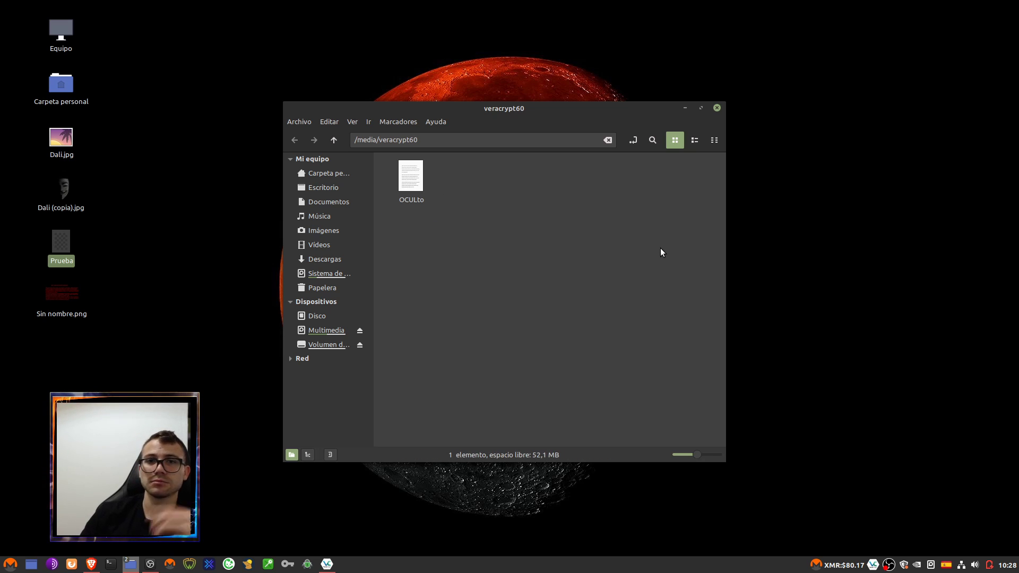
- Close the volume's folder window and dismount Prueba from slot 60
{"action": "left_click", "coordinate": [716, 107]}
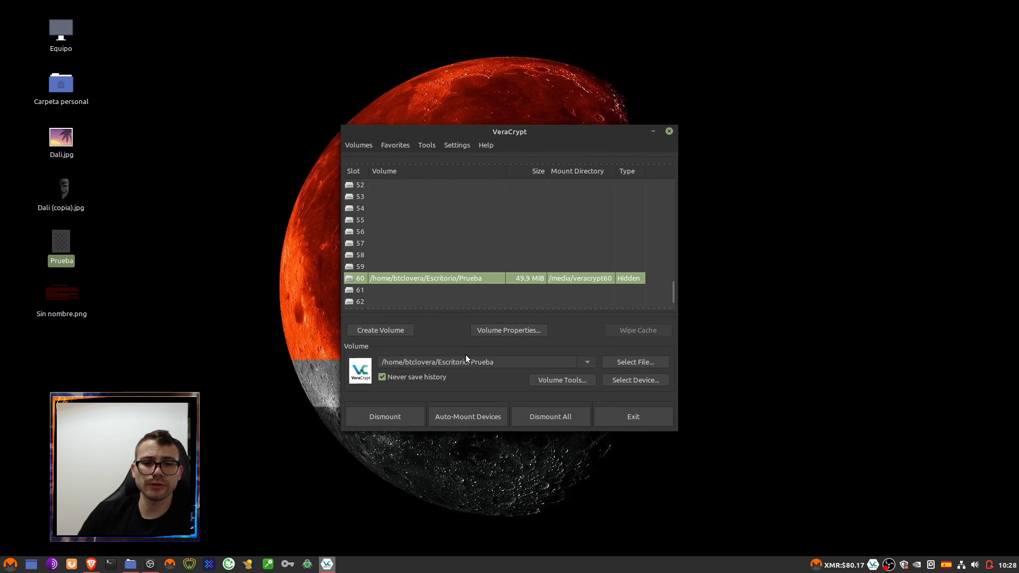
{"action": "left_click", "coordinate": [400, 419]}
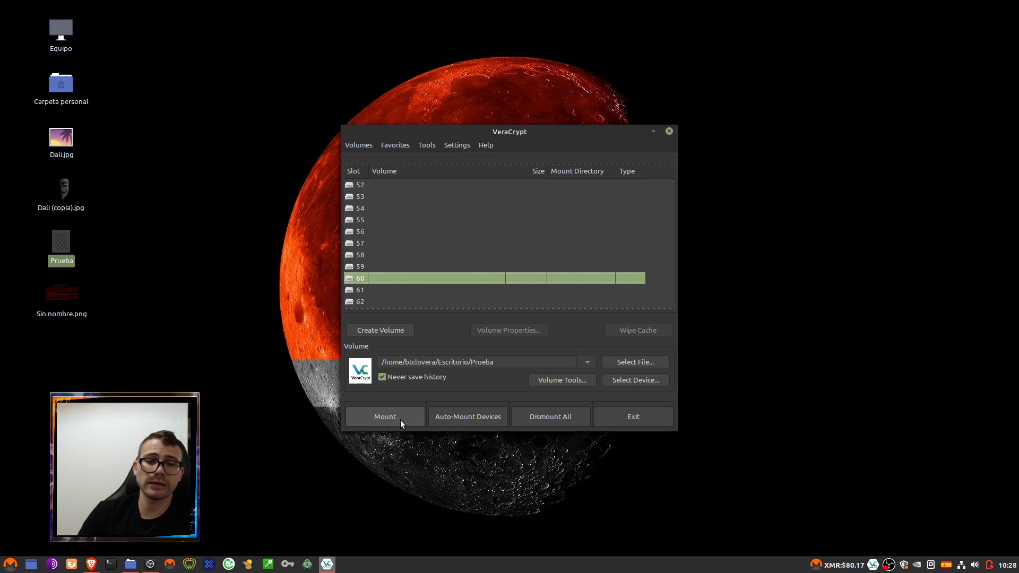
{"action": "left_click", "coordinate": [62, 211]}
{"action": "left_click", "coordinate": [65, 243]}
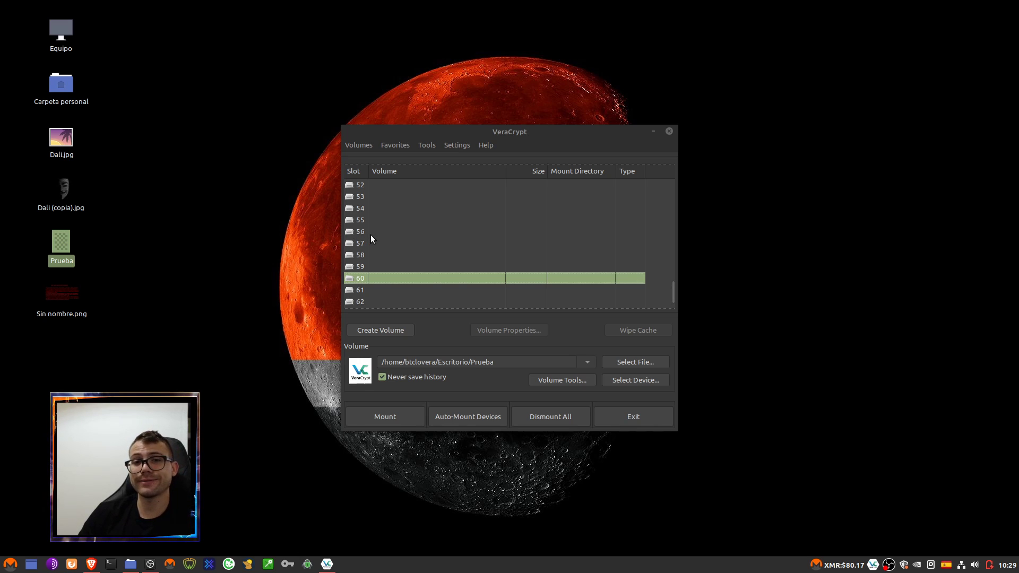
- Start a new volume within a partition/drive, keeping the Standard VeraCrypt volume type
{"action": "left_click", "coordinate": [383, 329]}
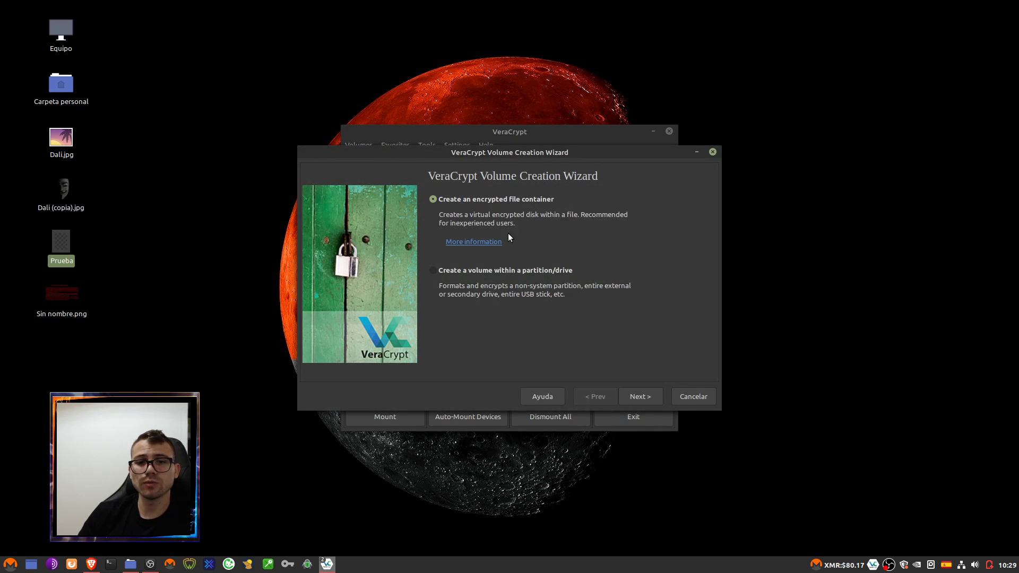
{"action": "left_click", "coordinate": [473, 269]}
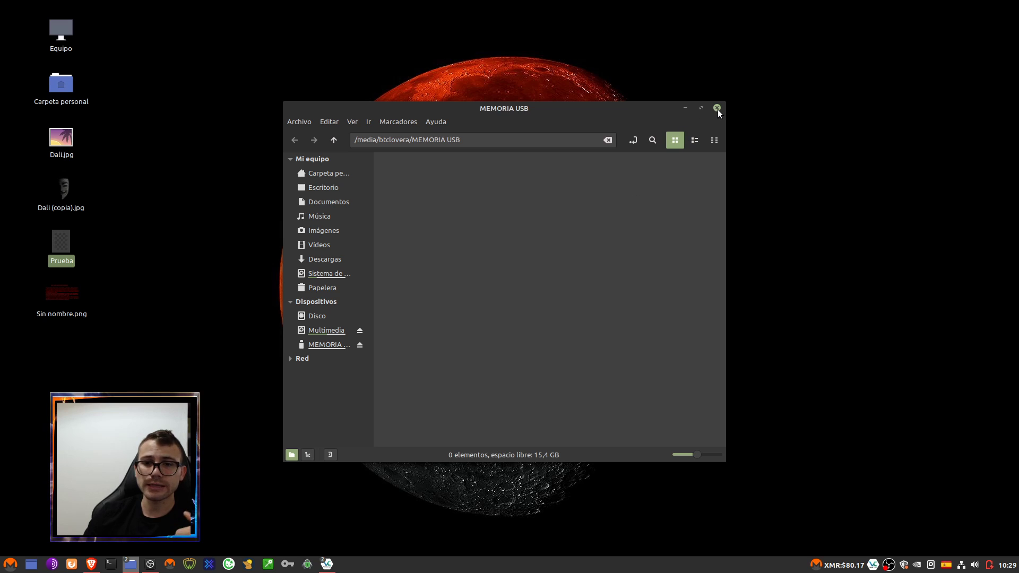
{"action": "left_click", "coordinate": [717, 108]}
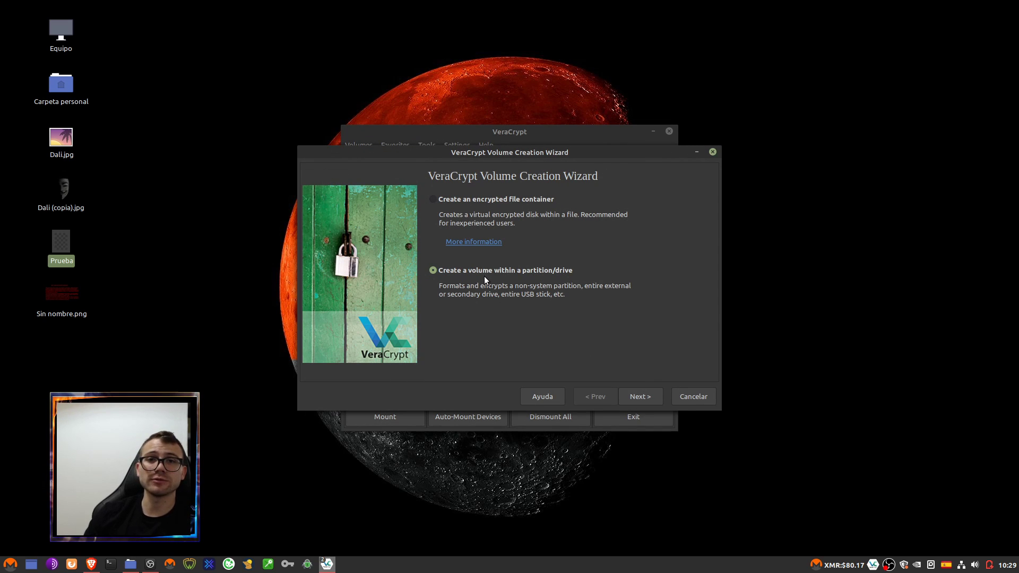
{"action": "left_click", "coordinate": [650, 397]}
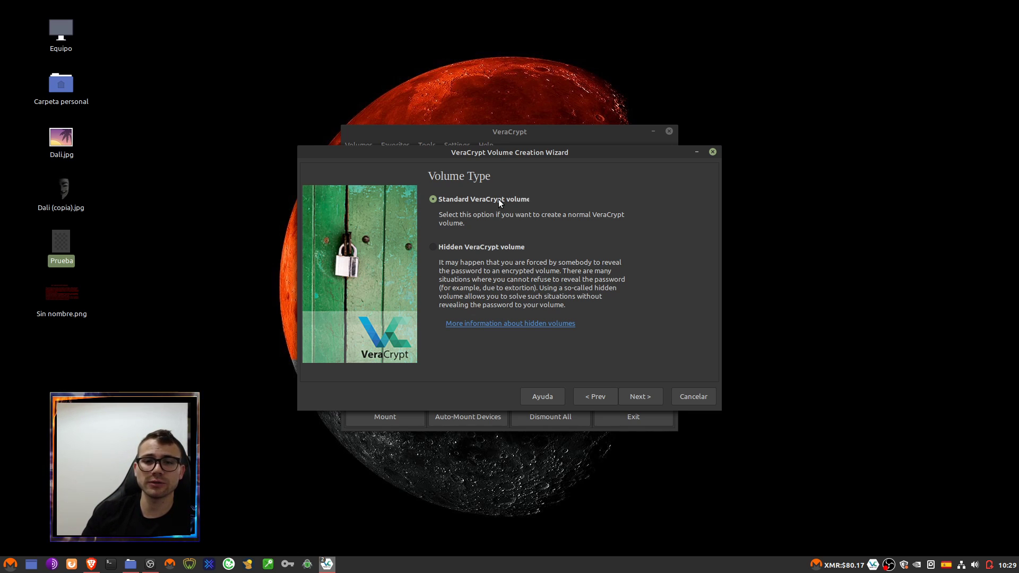
{"action": "left_click", "coordinate": [497, 246]}
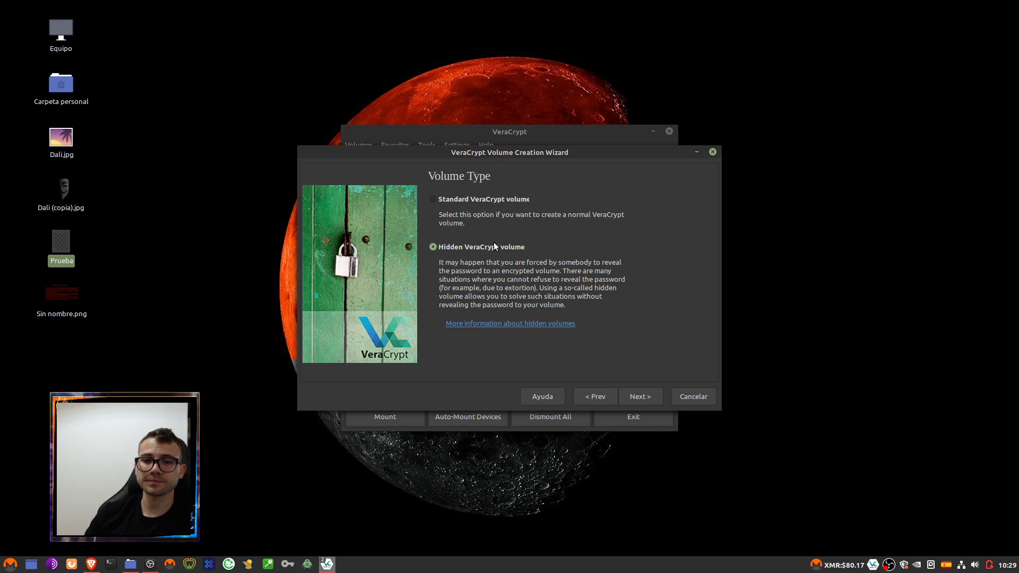
{"action": "left_click", "coordinate": [482, 202]}
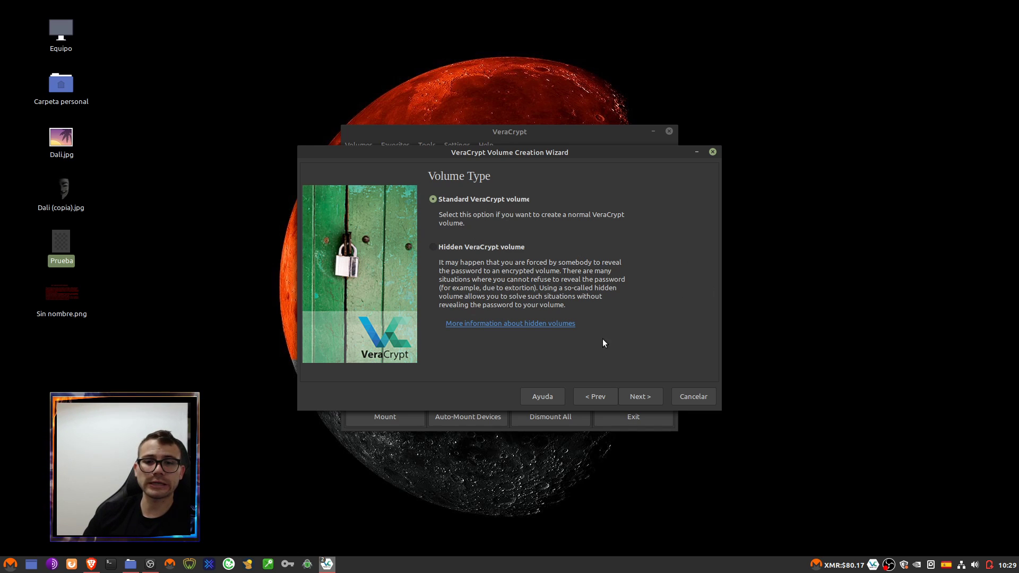
{"action": "left_click", "coordinate": [642, 403]}
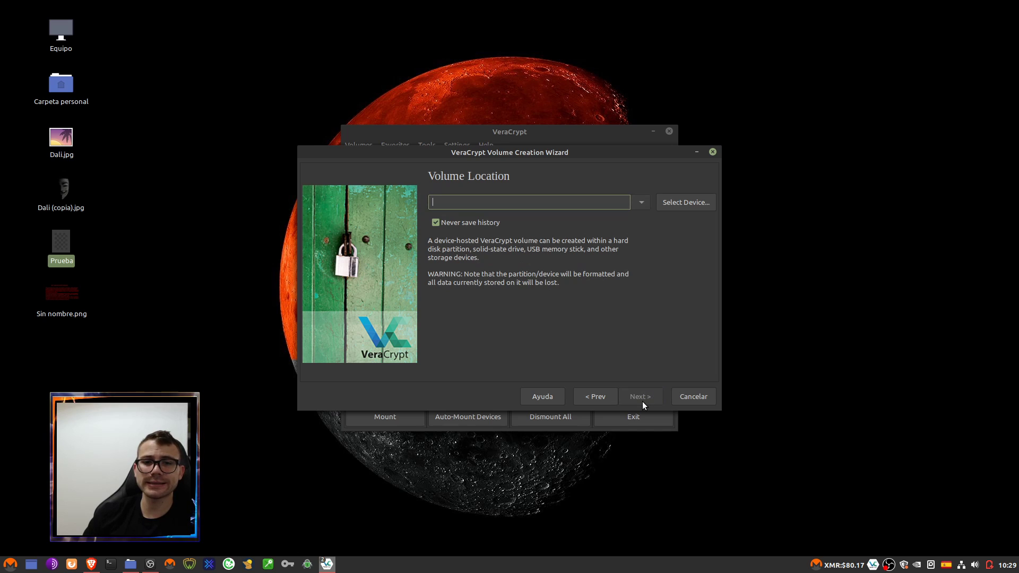
- Target the /dev/sdc1 USB partition and accept both data-loss warnings
{"action": "left_click", "coordinate": [683, 208]}
{"action": "left_click", "coordinate": [470, 325]}
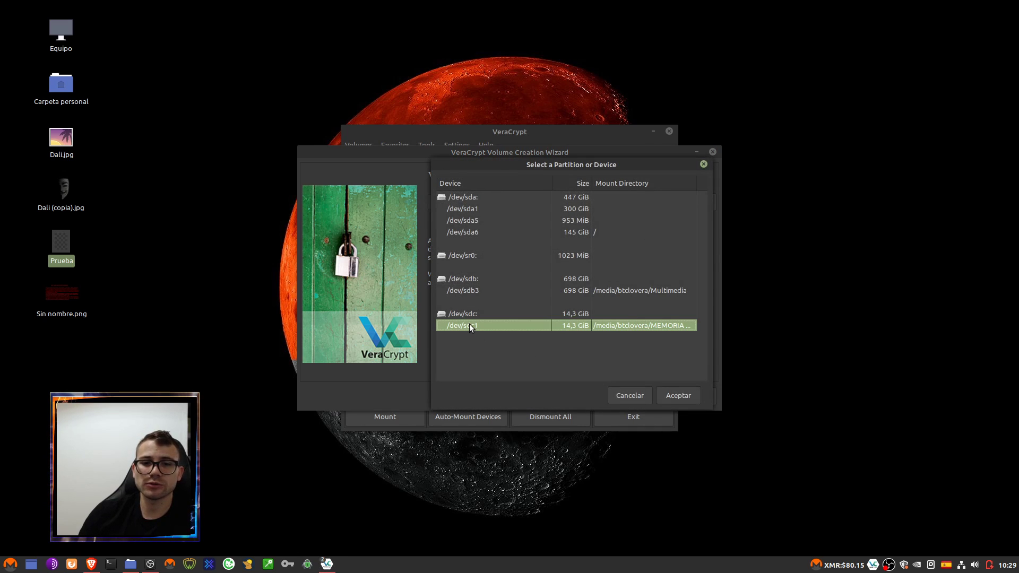
{"action": "left_click", "coordinate": [671, 396]}
{"action": "left_click", "coordinate": [638, 397]}
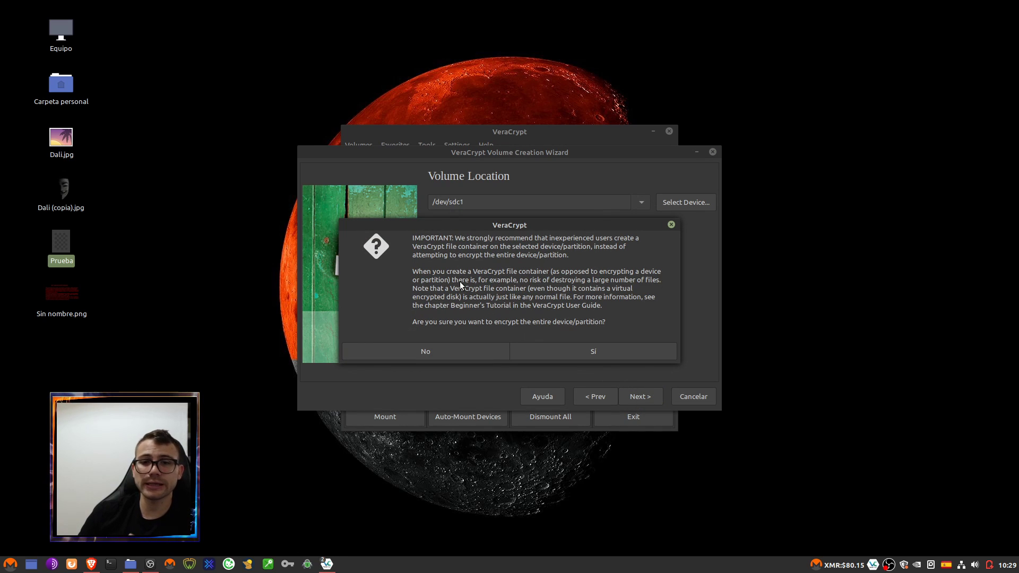
{"action": "left_click", "coordinate": [594, 352]}
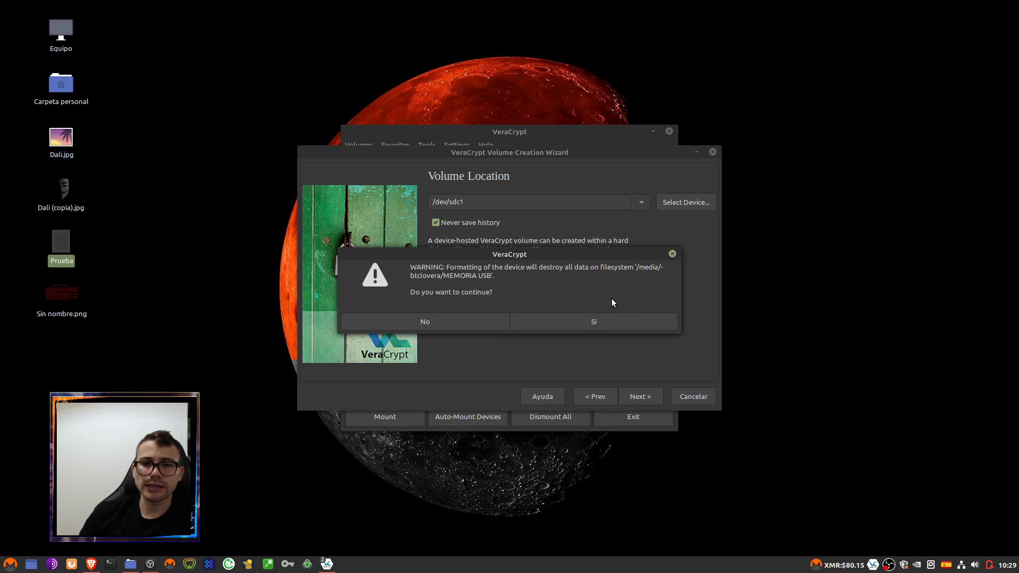
{"action": "left_click", "coordinate": [577, 325]}
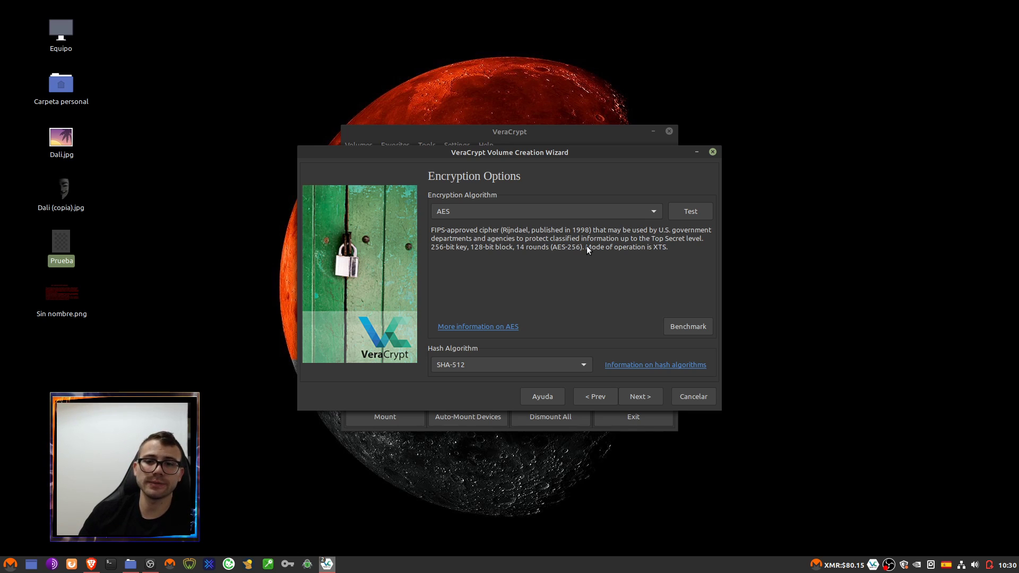
- Accept the default AES encryption with SHA-512 hash and continue
{"action": "left_click", "coordinate": [643, 397]}
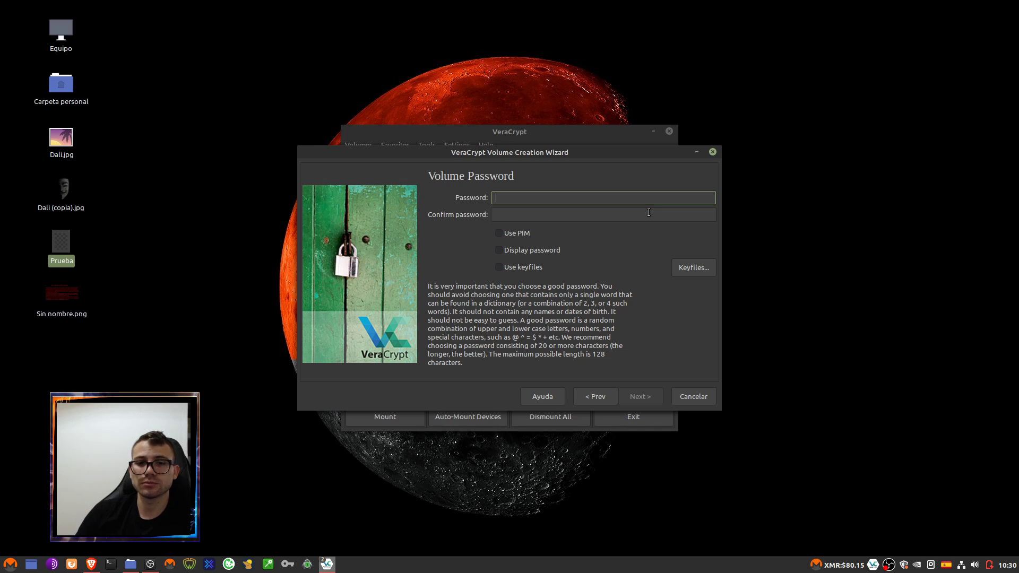
- Cancel the /dev/sdc1 volume wizard and bring OBS Studio to the front
{"action": "left_click", "coordinate": [694, 396]}
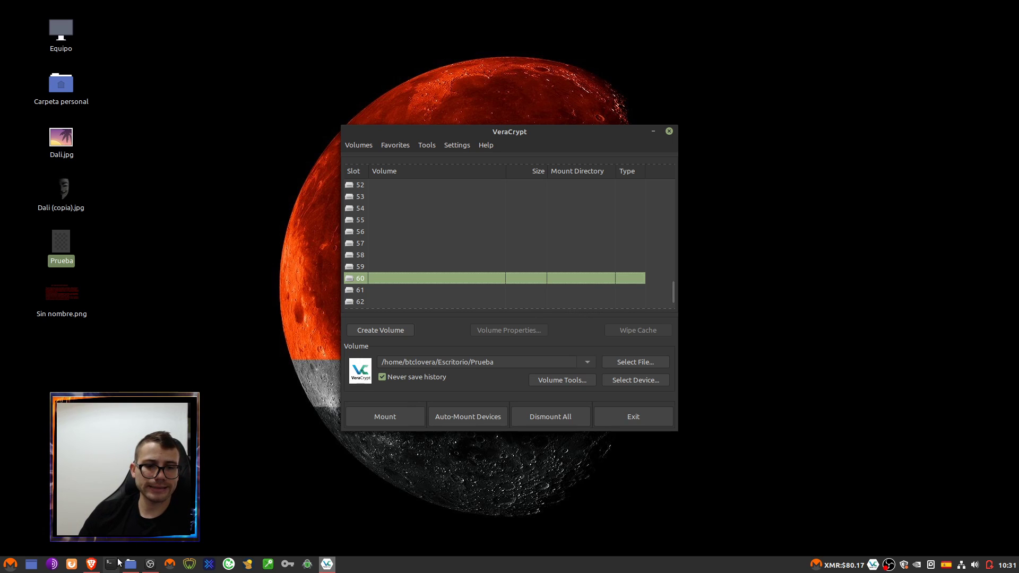
{"action": "left_click", "coordinate": [150, 563]}
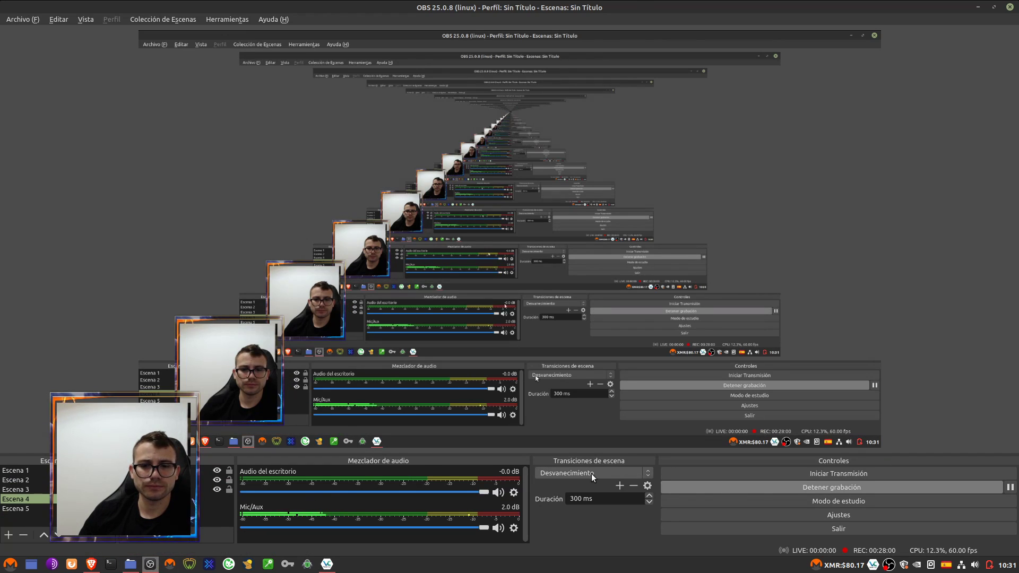